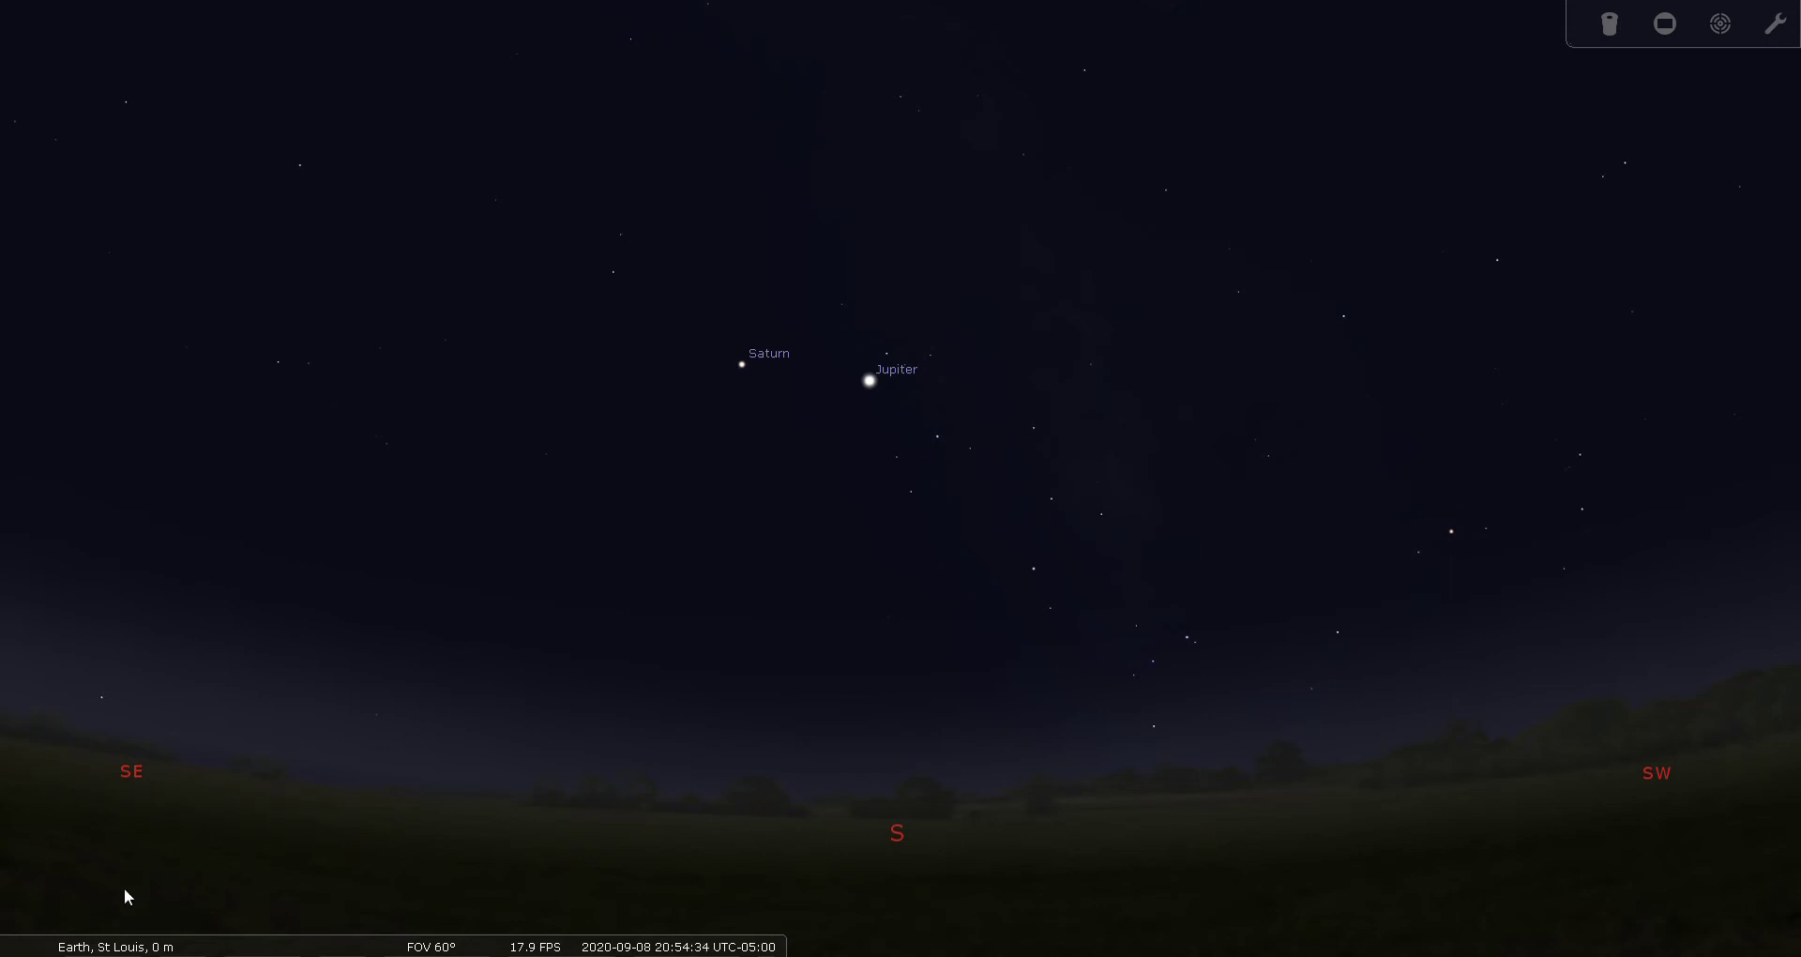
- Display the constellation lines and labels over the southern sky, and hide them again after viewing
{"action": "left_click", "coordinate": [72, 937]}
{"action": "left_click", "coordinate": [105, 937]}
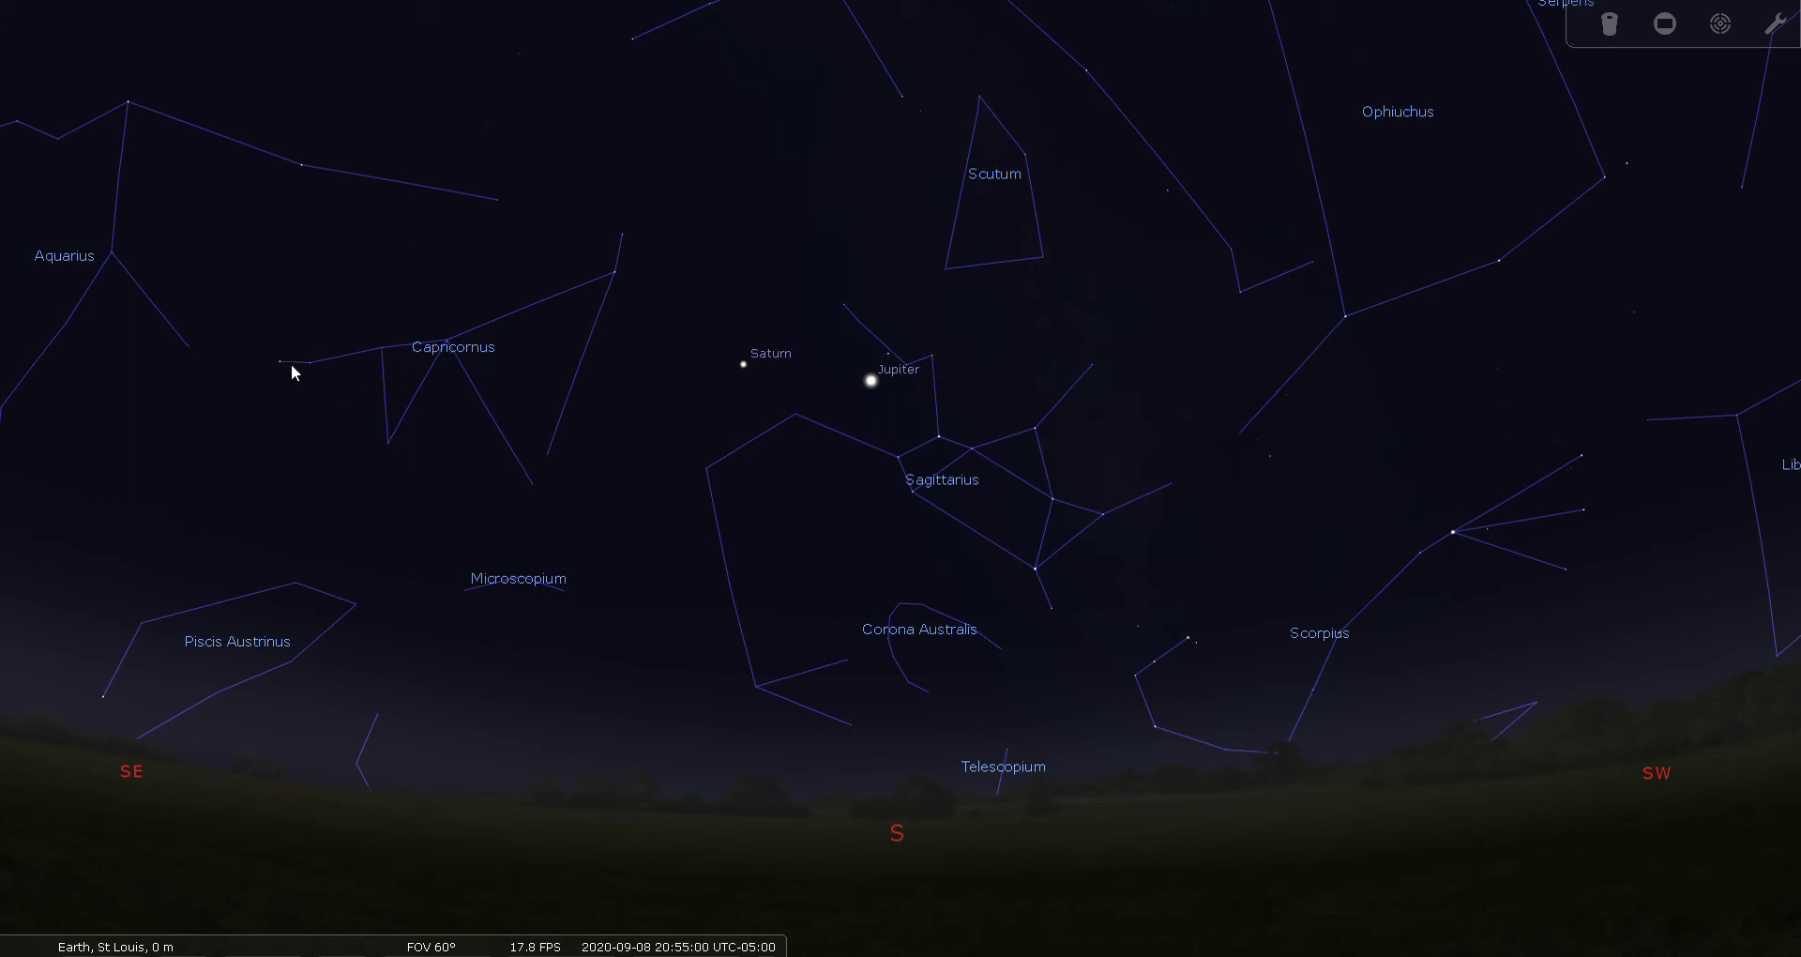
{"action": "key", "text": "c"}
{"action": "key", "text": "v"}
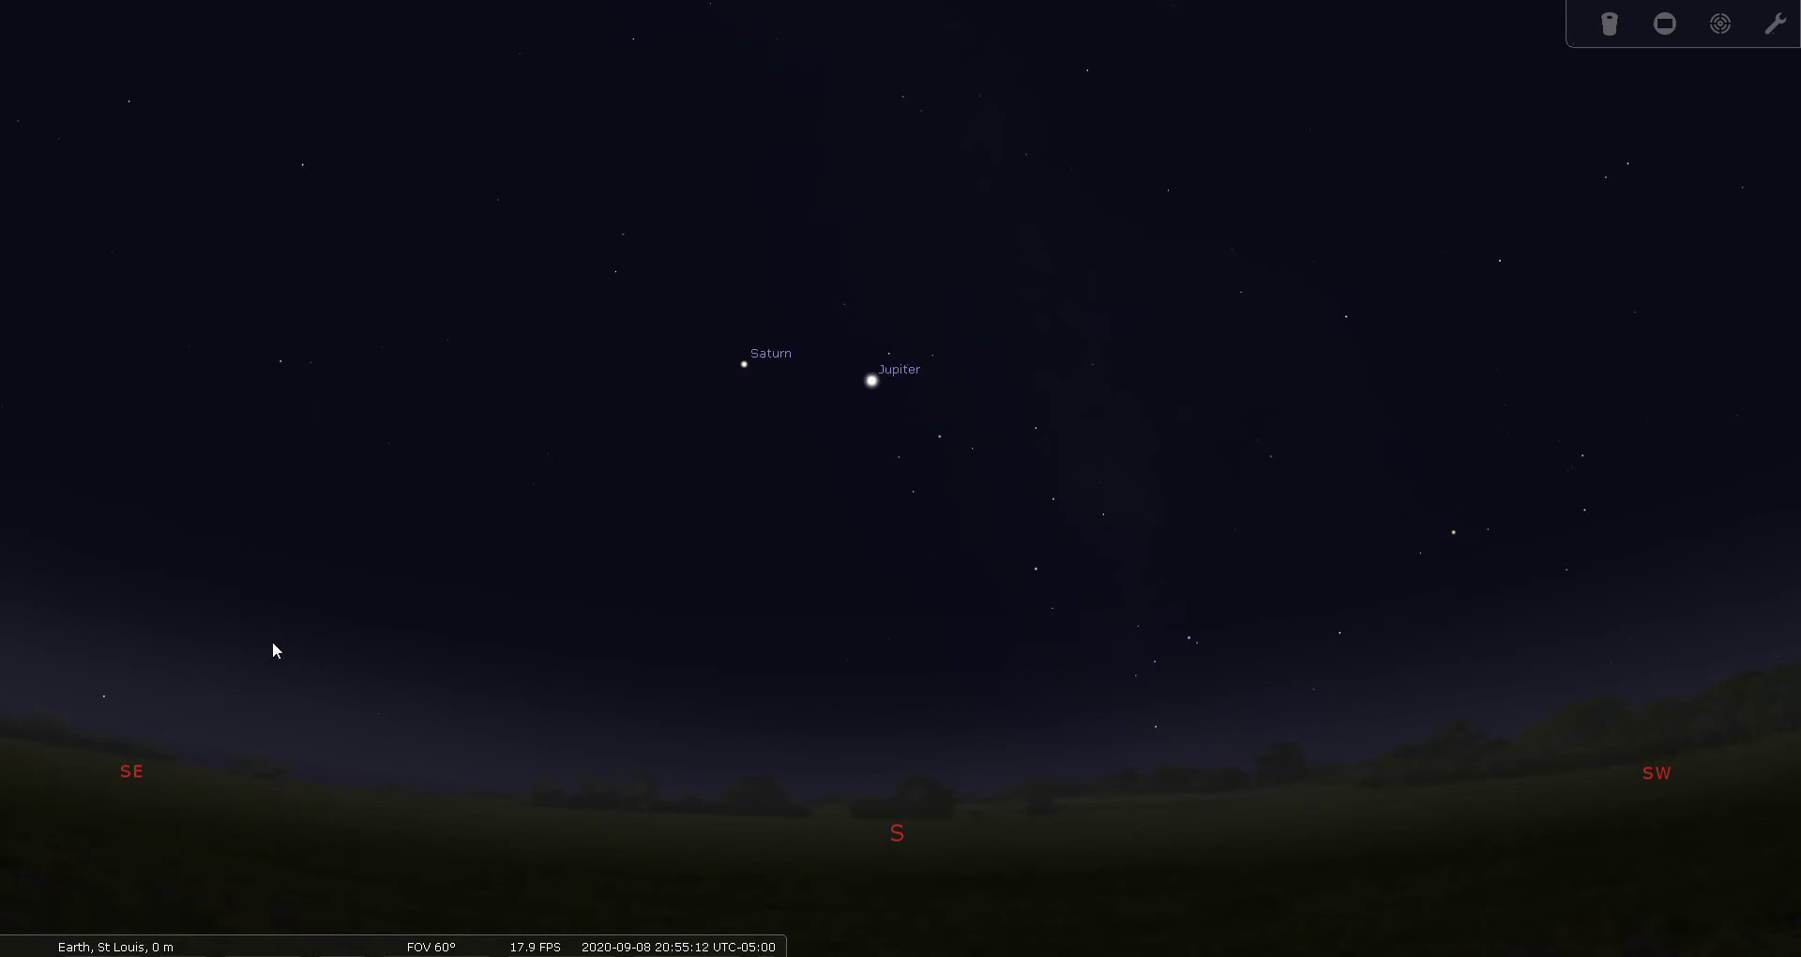
- View the constellation artwork and labels from Sagittarius across to Aquarius in the southeast, and hide both overlays again
{"action": "left_click", "coordinate": [105, 937]}
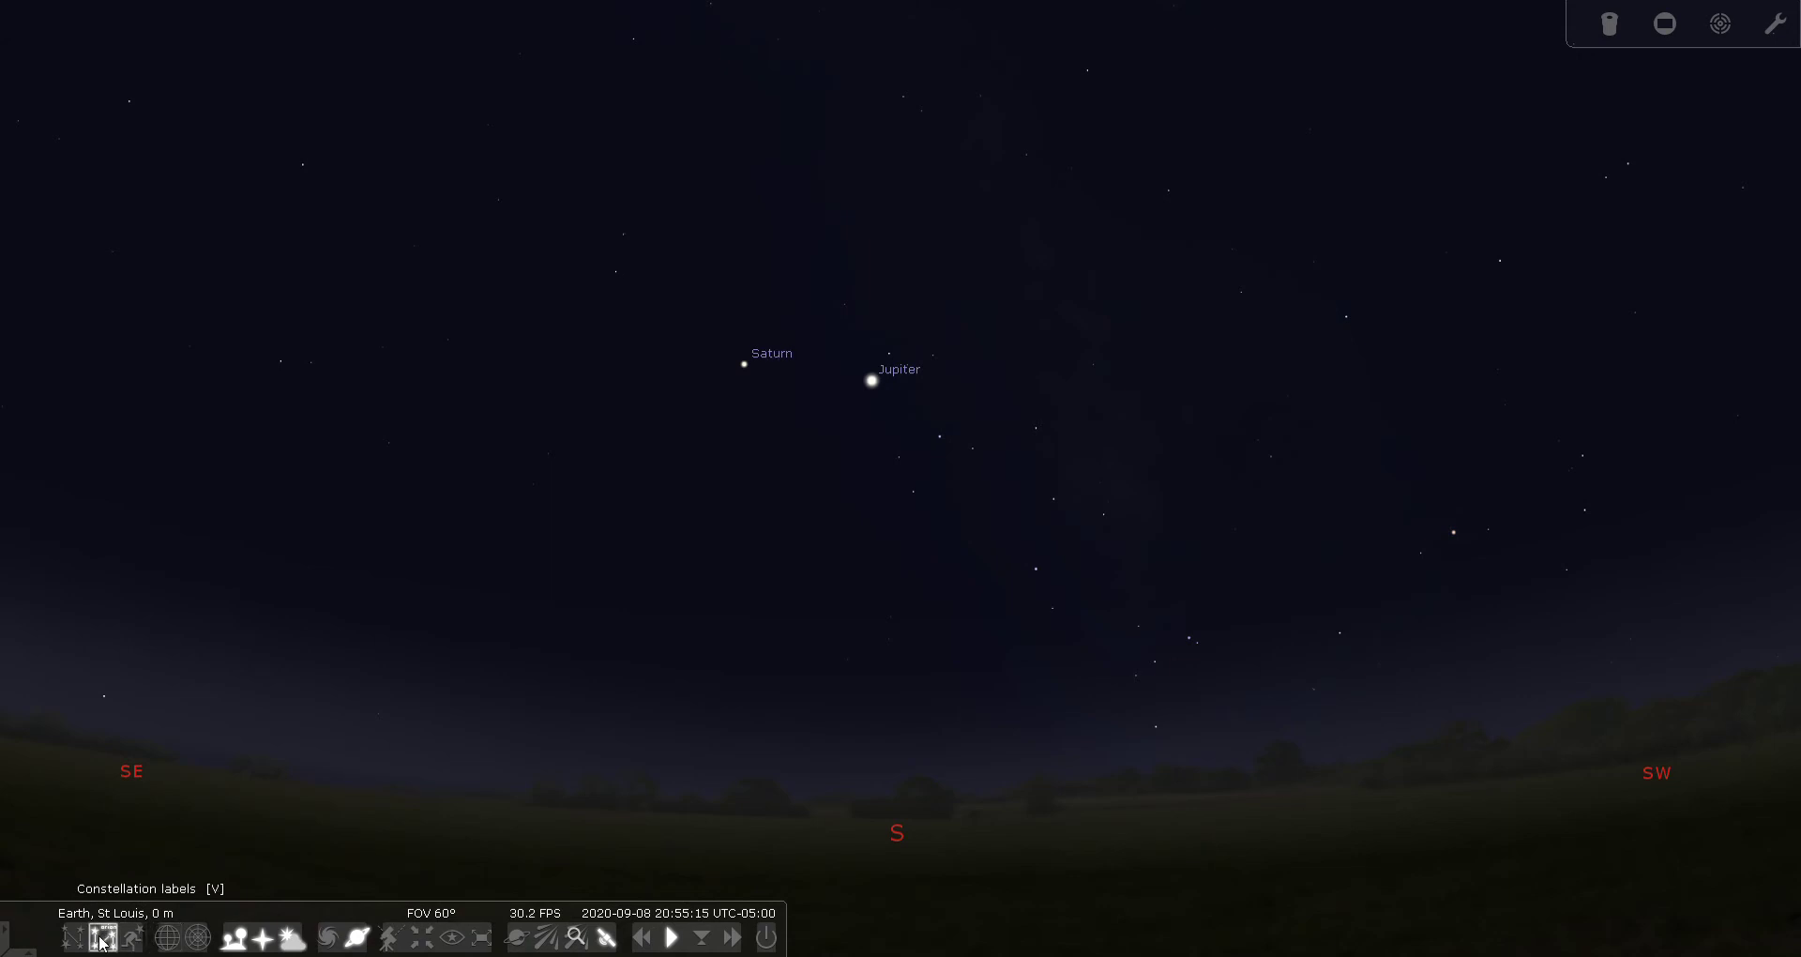
{"action": "left_click", "coordinate": [130, 940]}
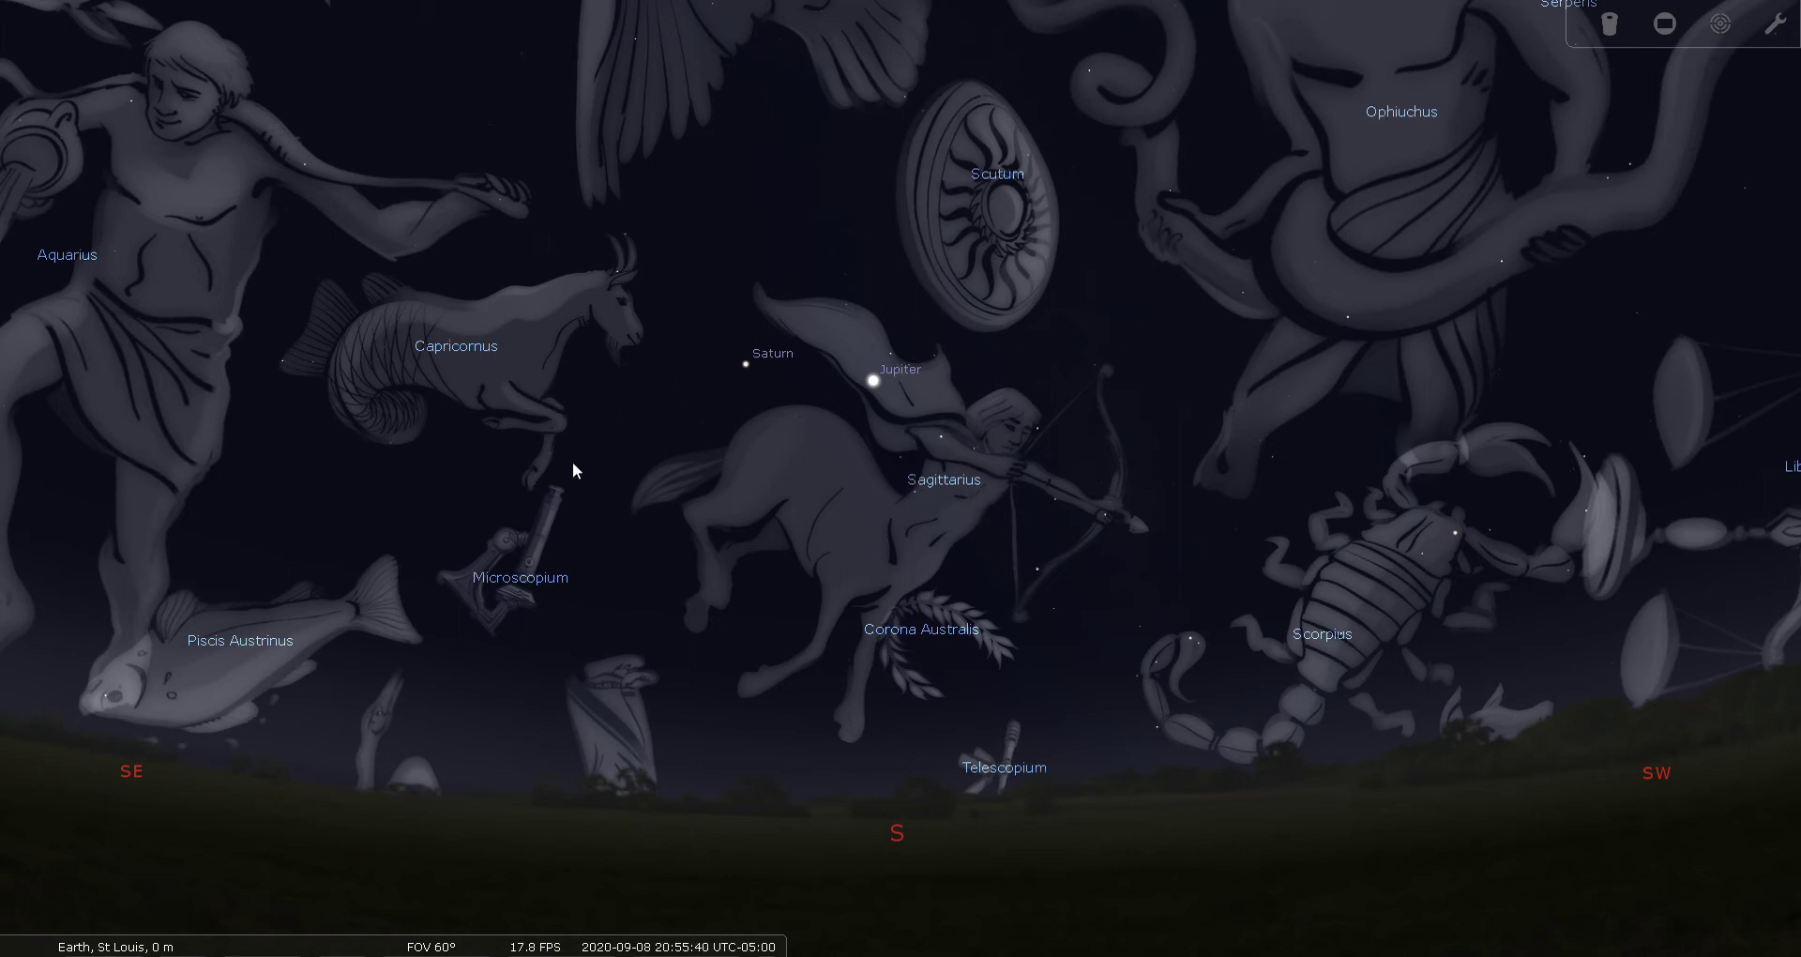
{"action": "left_click_drag", "start_coordinate": [572, 461], "coordinate": [1019, 516]}
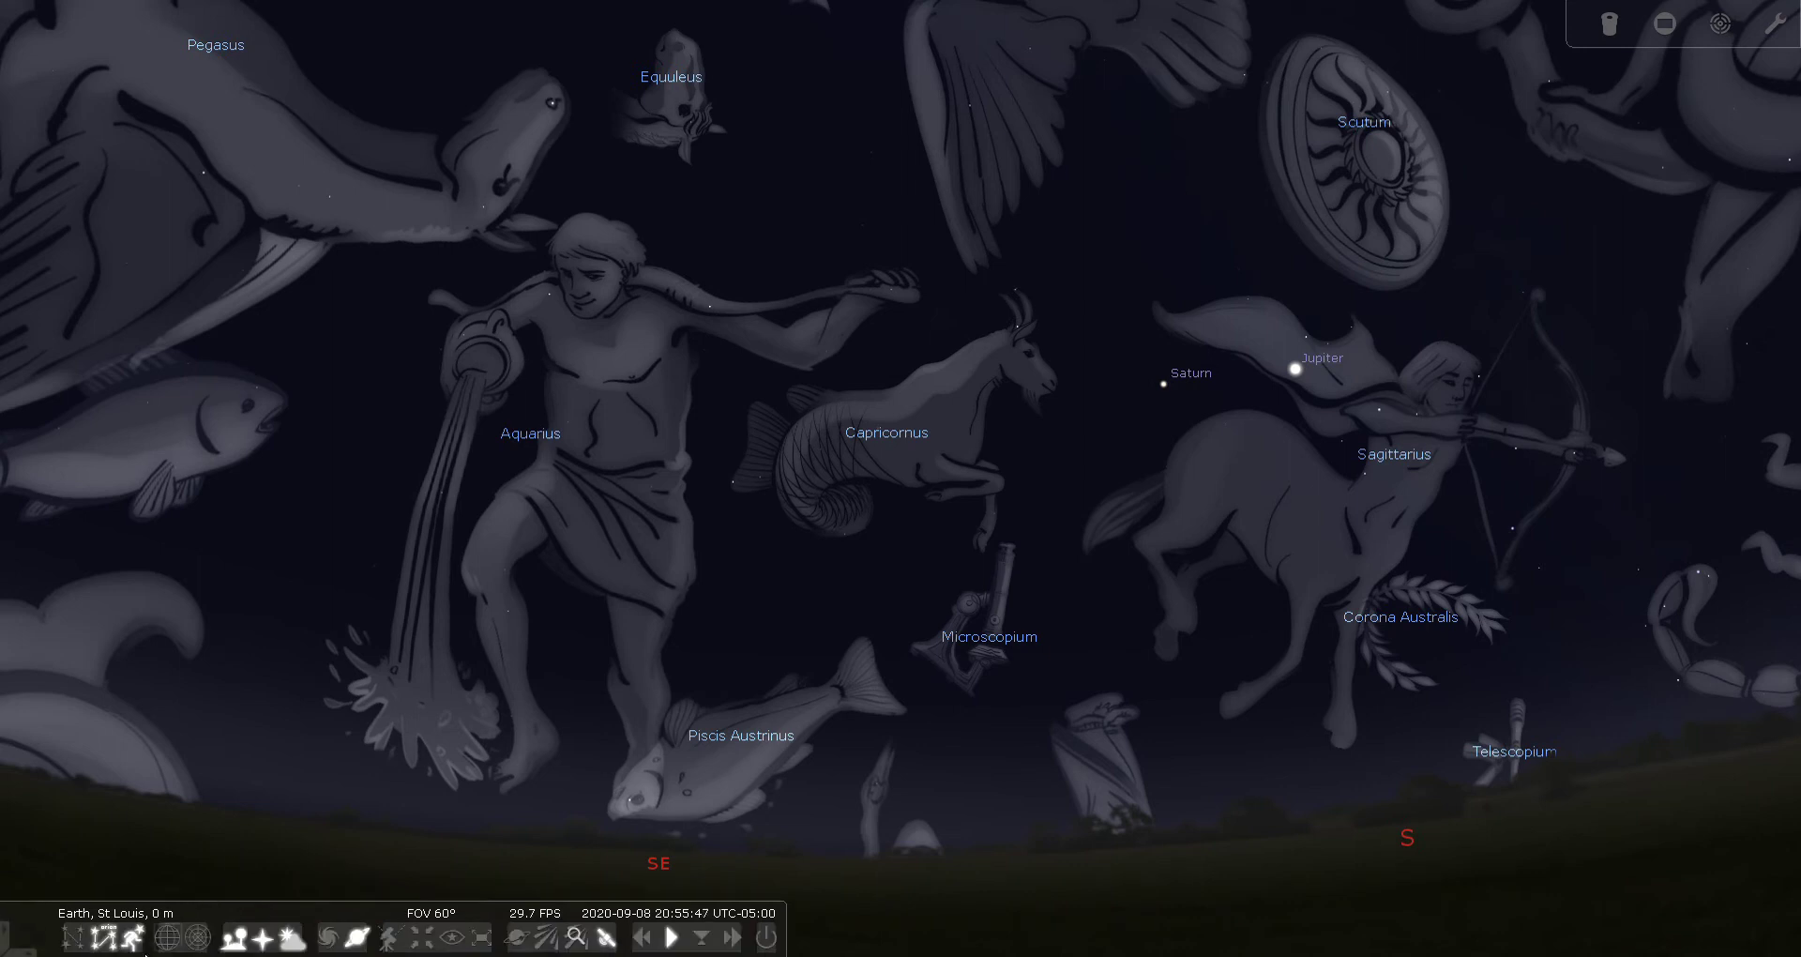
{"action": "left_click", "coordinate": [133, 937]}
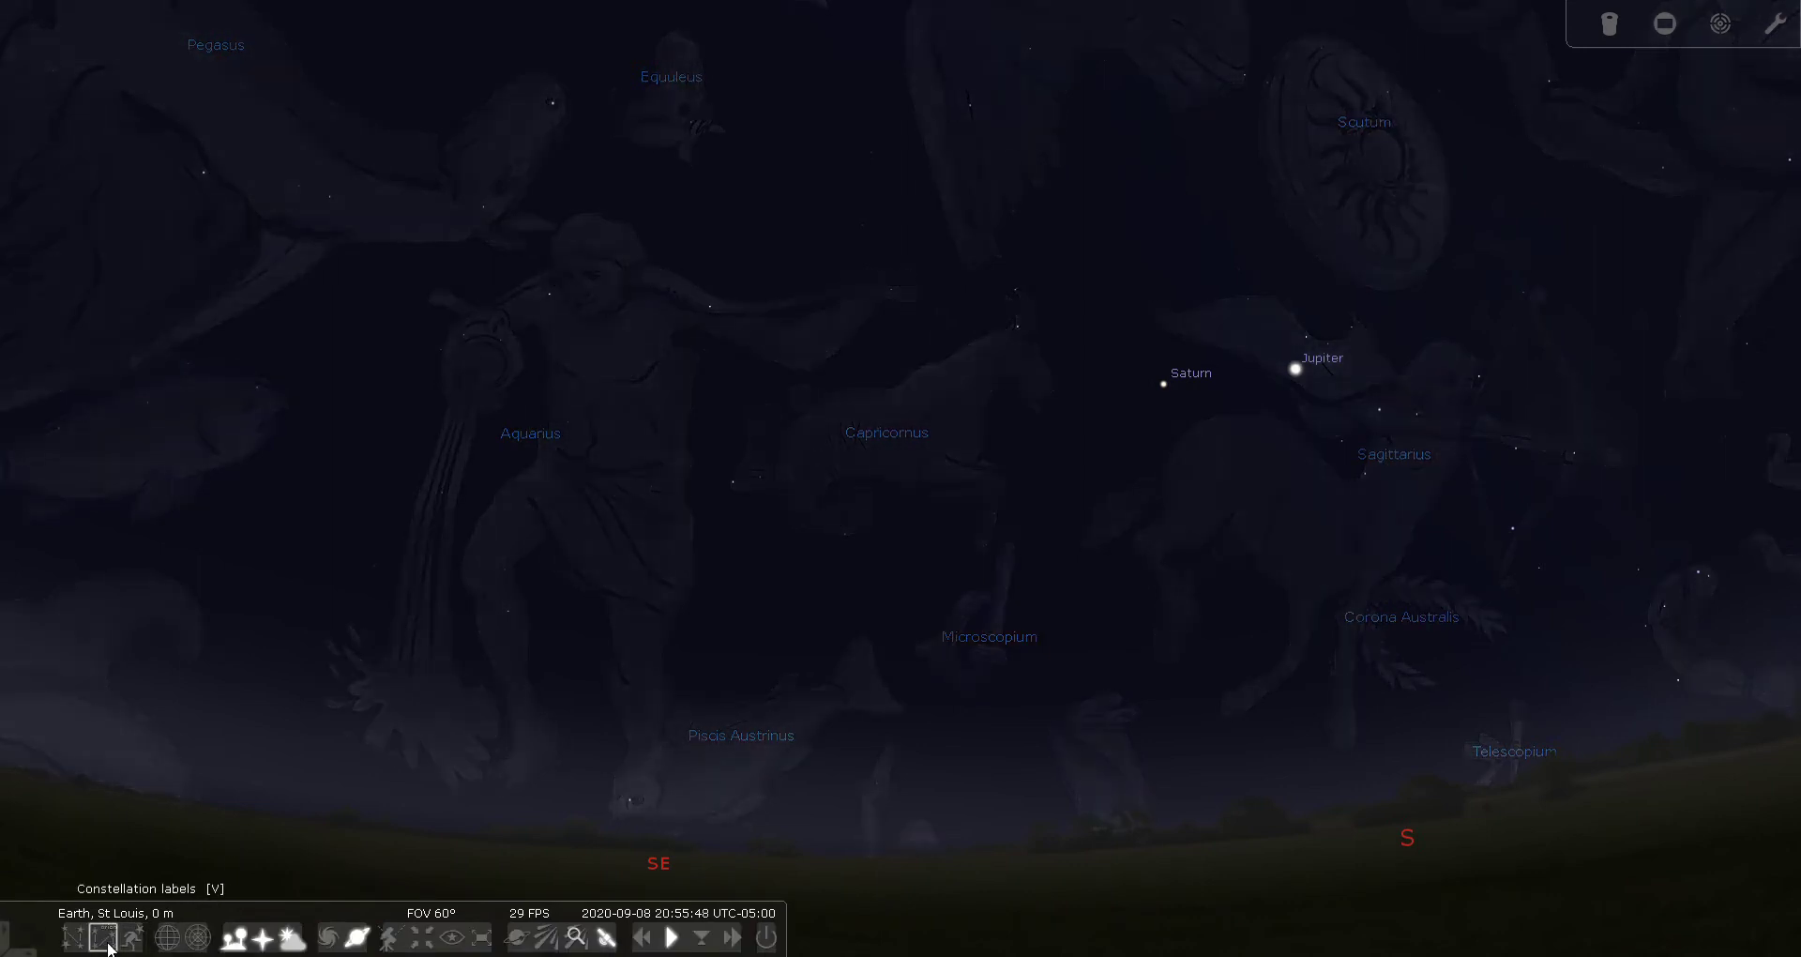
{"action": "left_click", "coordinate": [103, 937]}
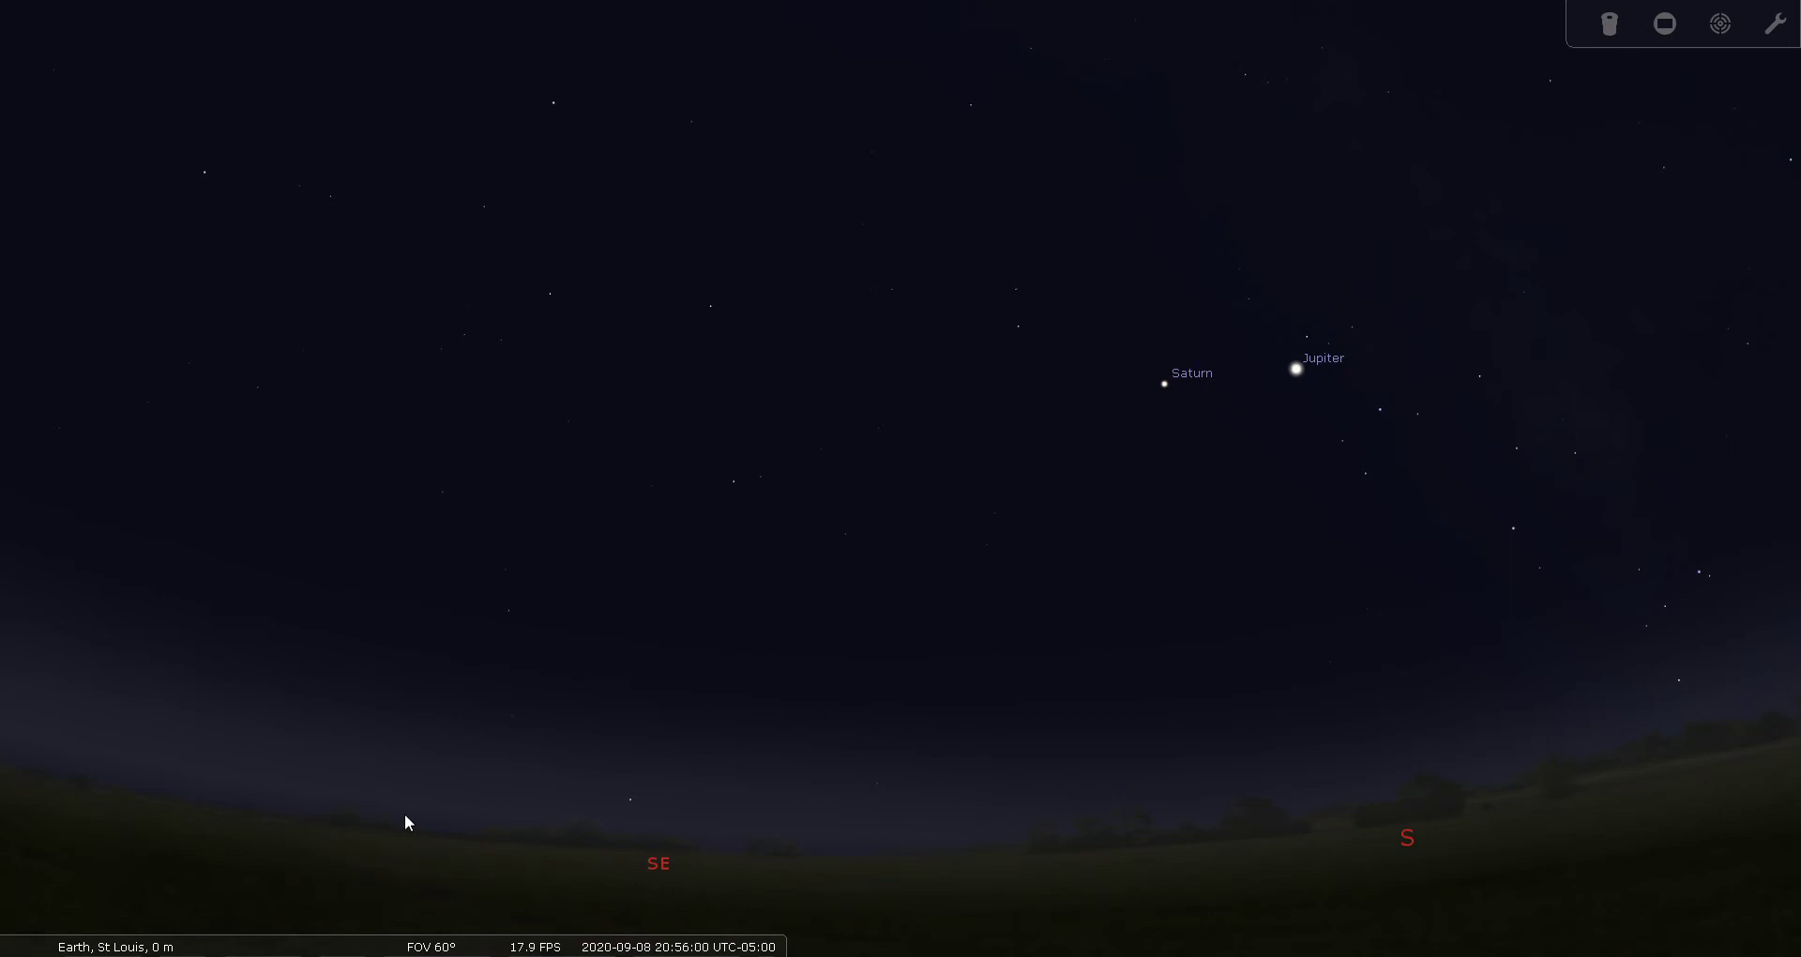
- Display the ecliptic of date to compare it with Saturn and Jupiter, and hide it again
{"action": "key", "text": "comma"}
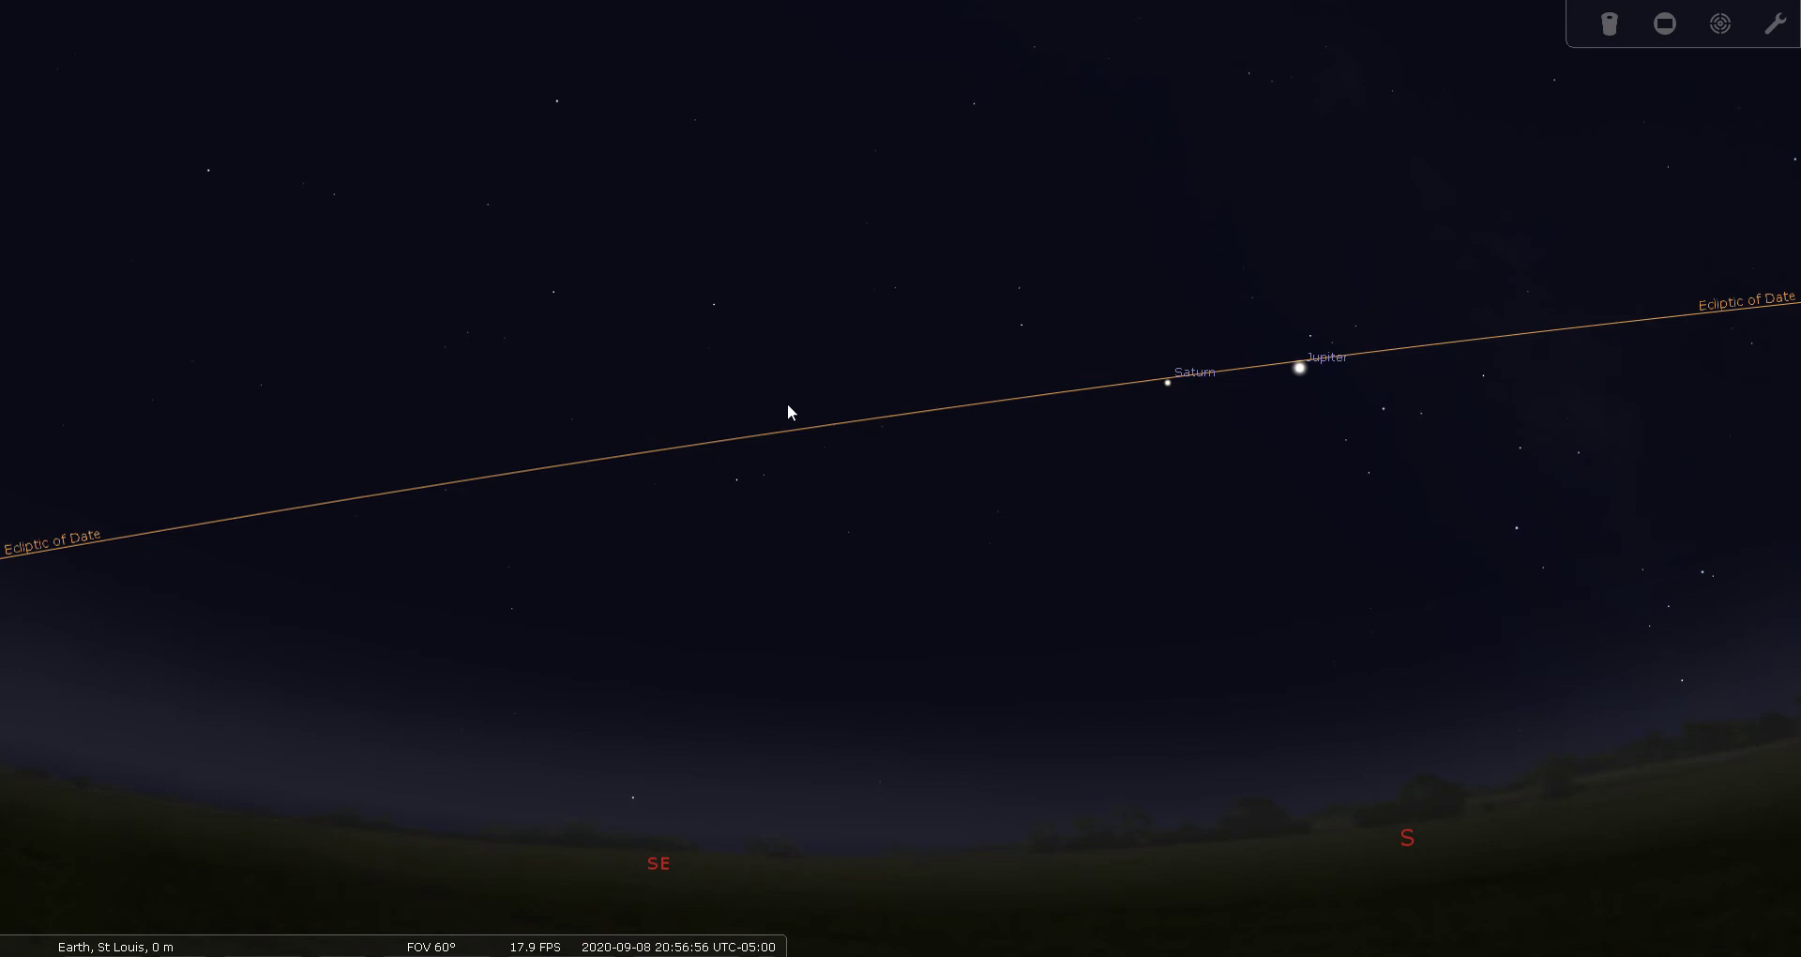
{"action": "key", "text": "comma"}
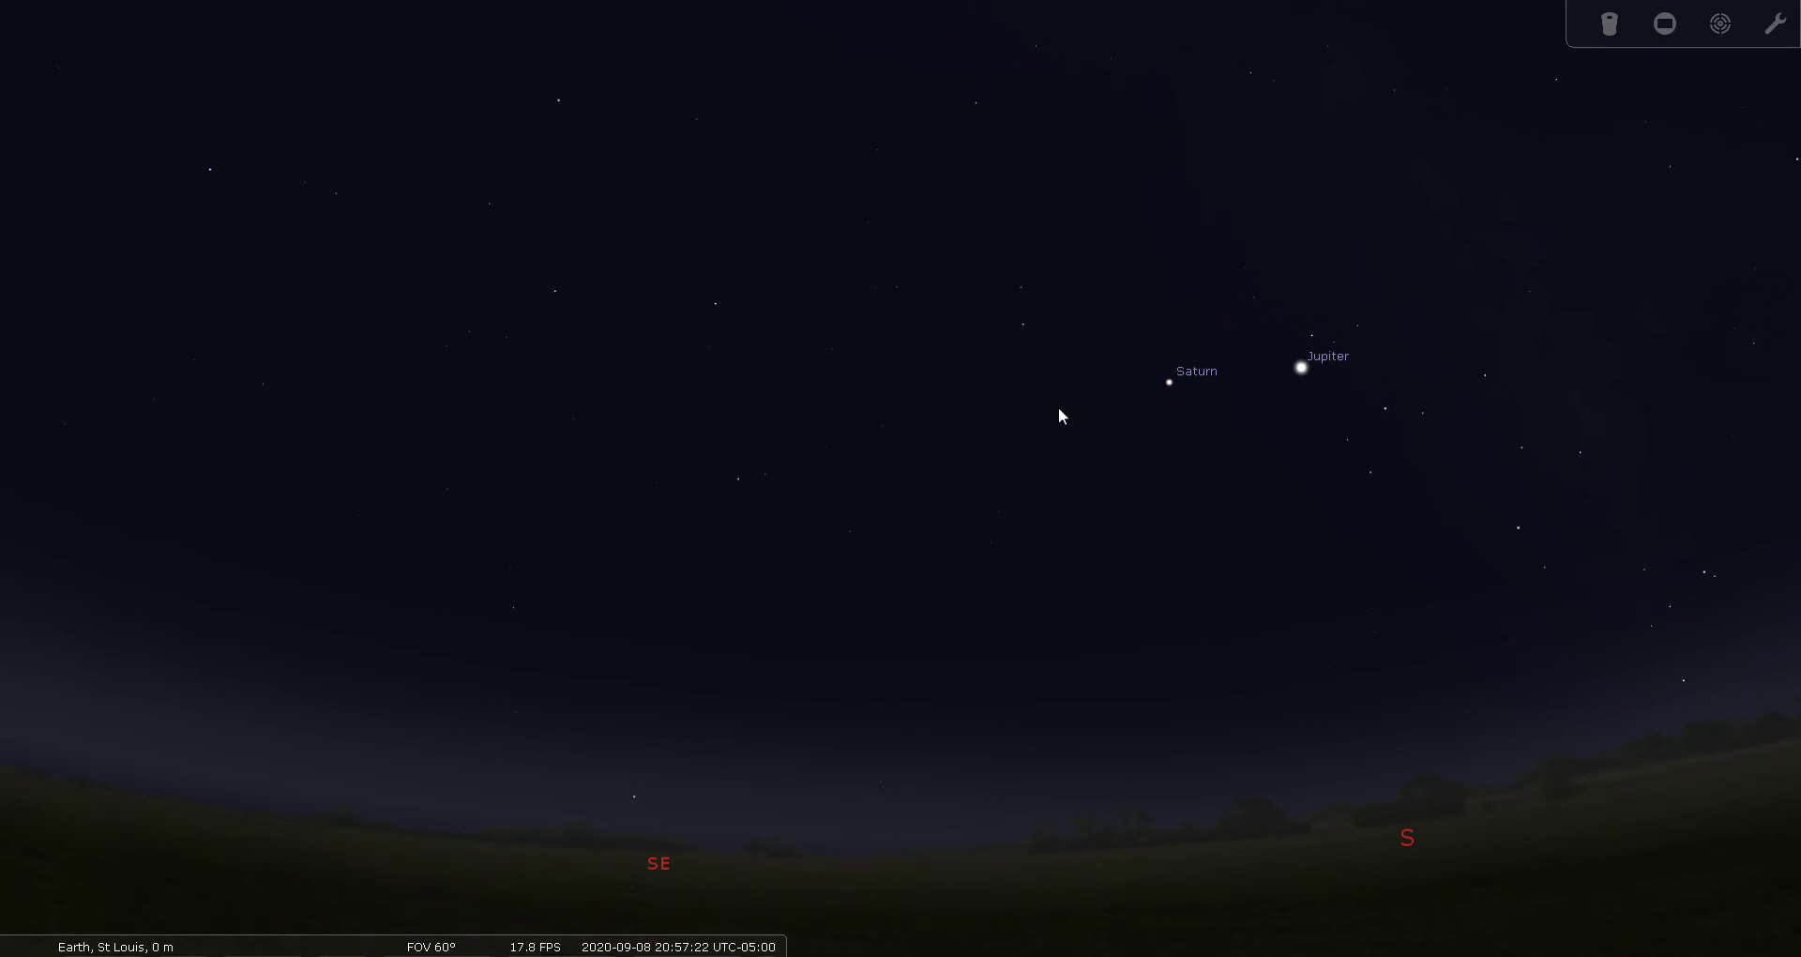
- Select the star Algedi in Capricornus and centre it in the Telrad circles at a field of view of 5.73°
{"action": "left_click", "coordinate": [1024, 294]}
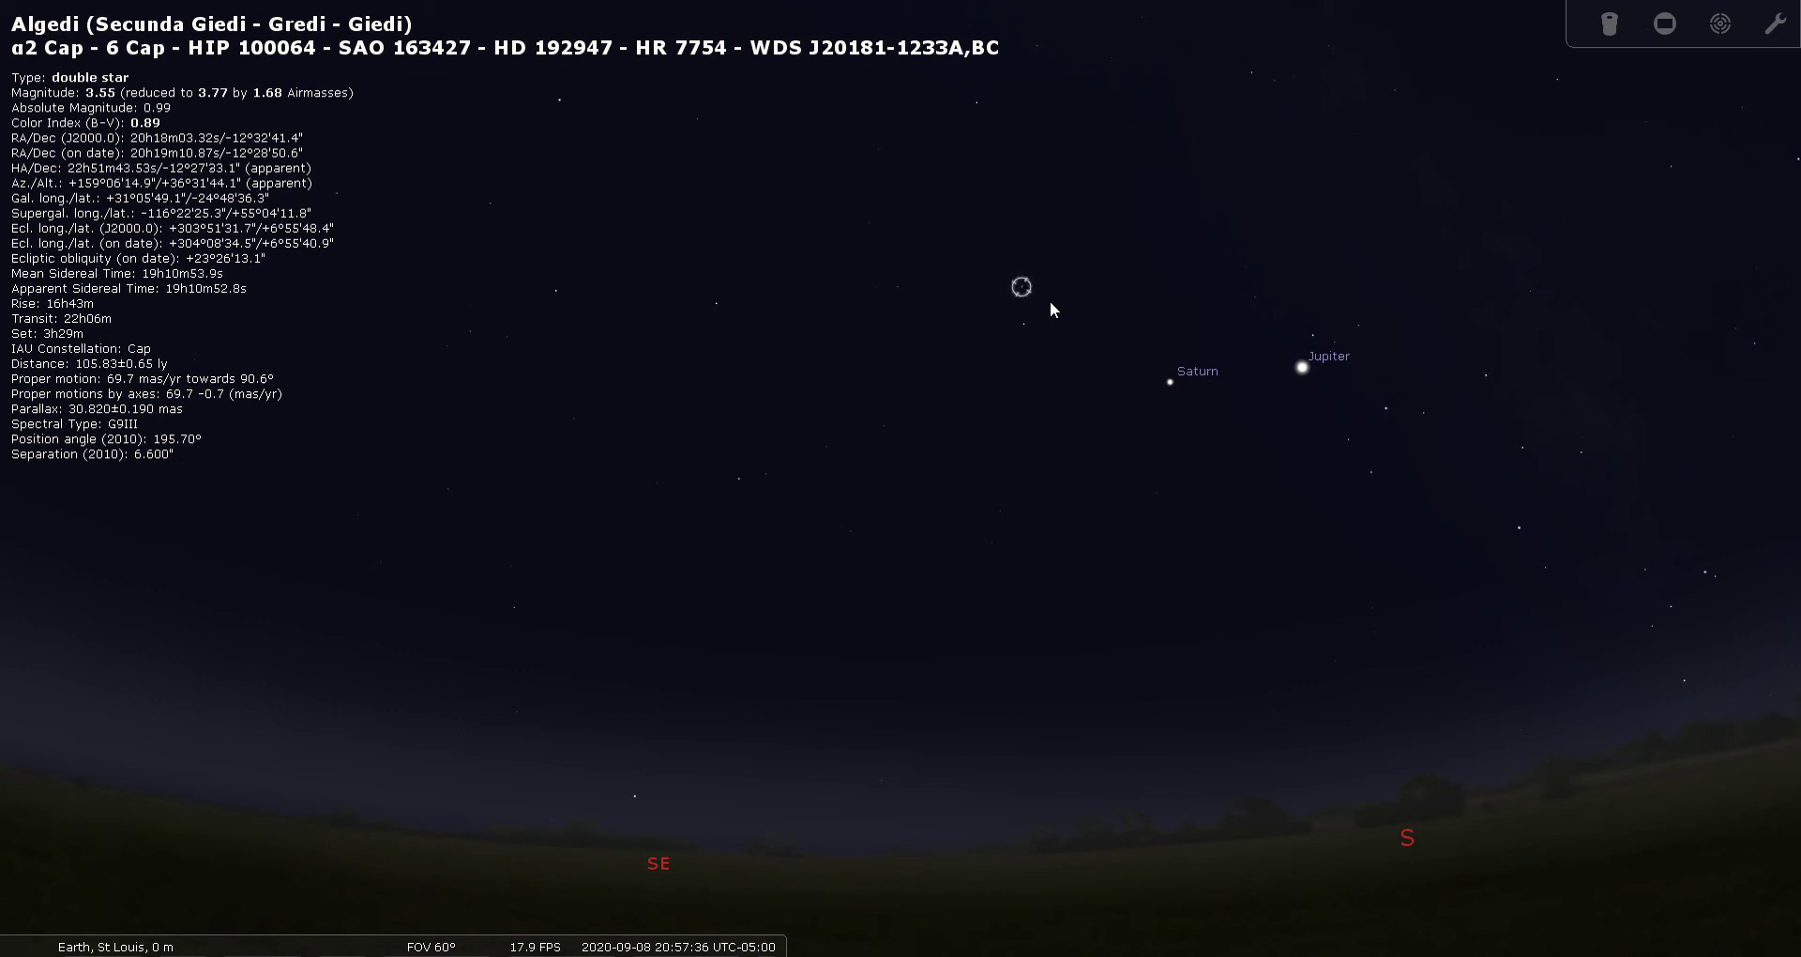
{"action": "mouse_move", "coordinate": [1037, 385]}
{"action": "left_mouse_down"}
{"action": "mouse_move", "coordinate": [998, 406]}
{"action": "mouse_move", "coordinate": [915, 516]}
{"action": "left_mouse_up"}
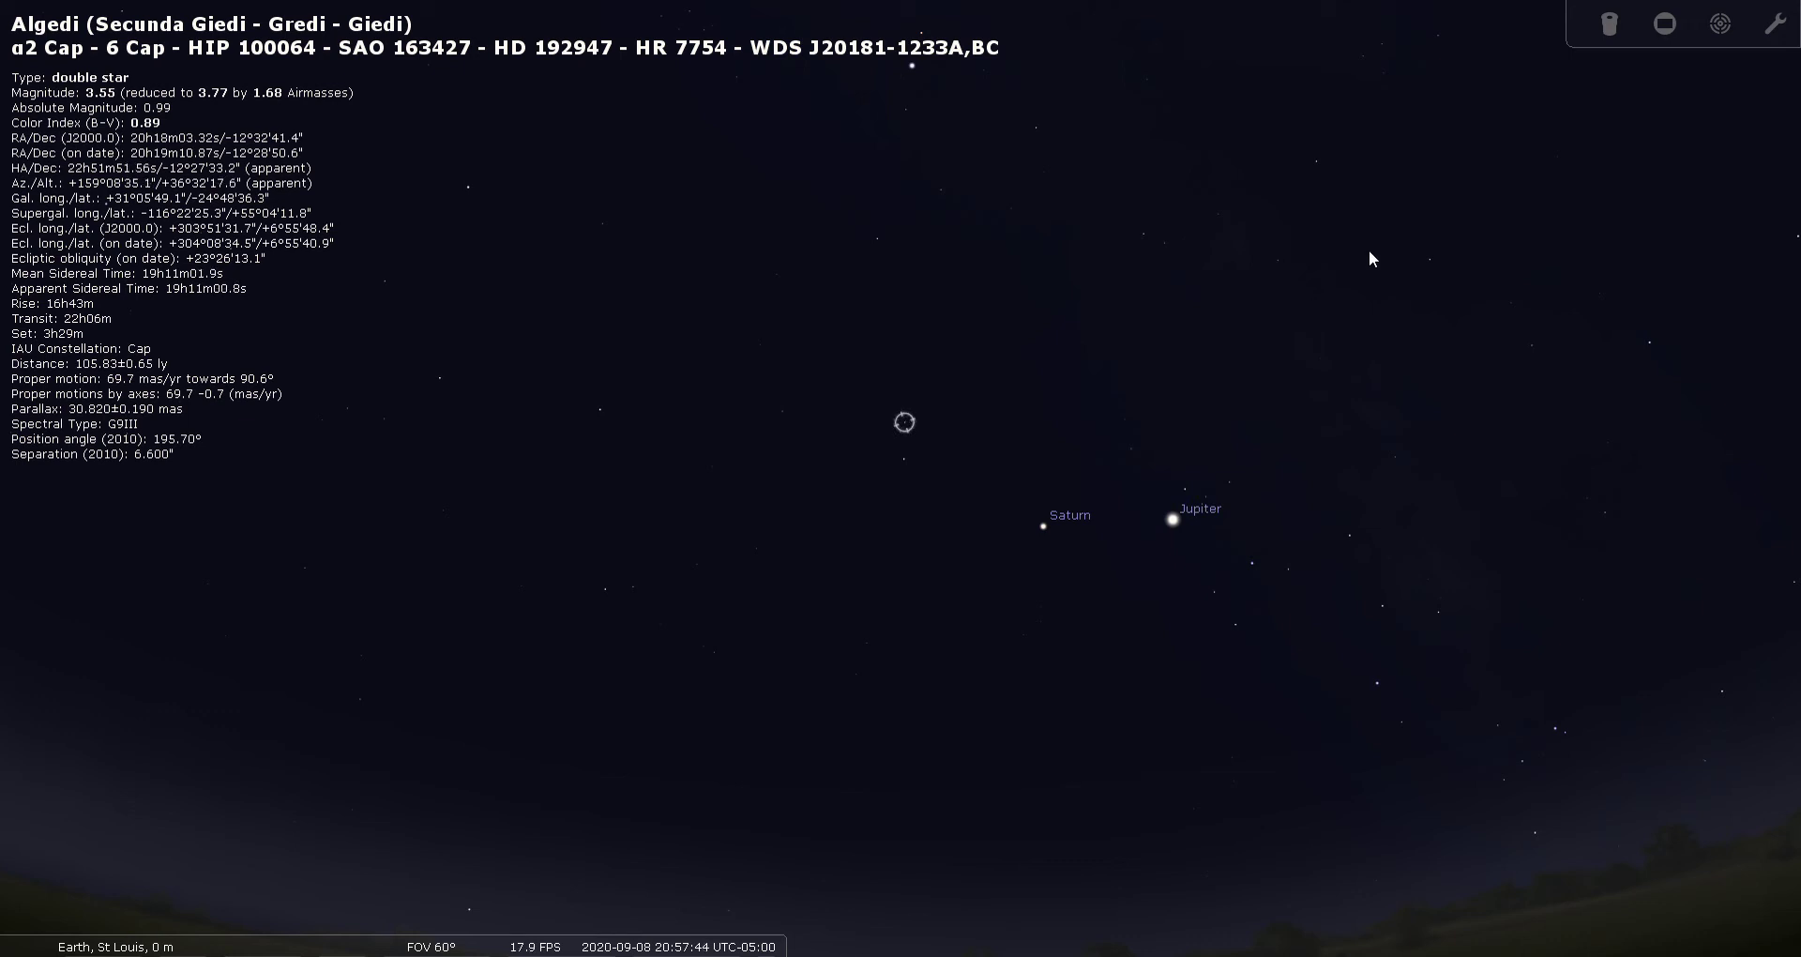
{"action": "left_click", "coordinate": [1720, 23]}
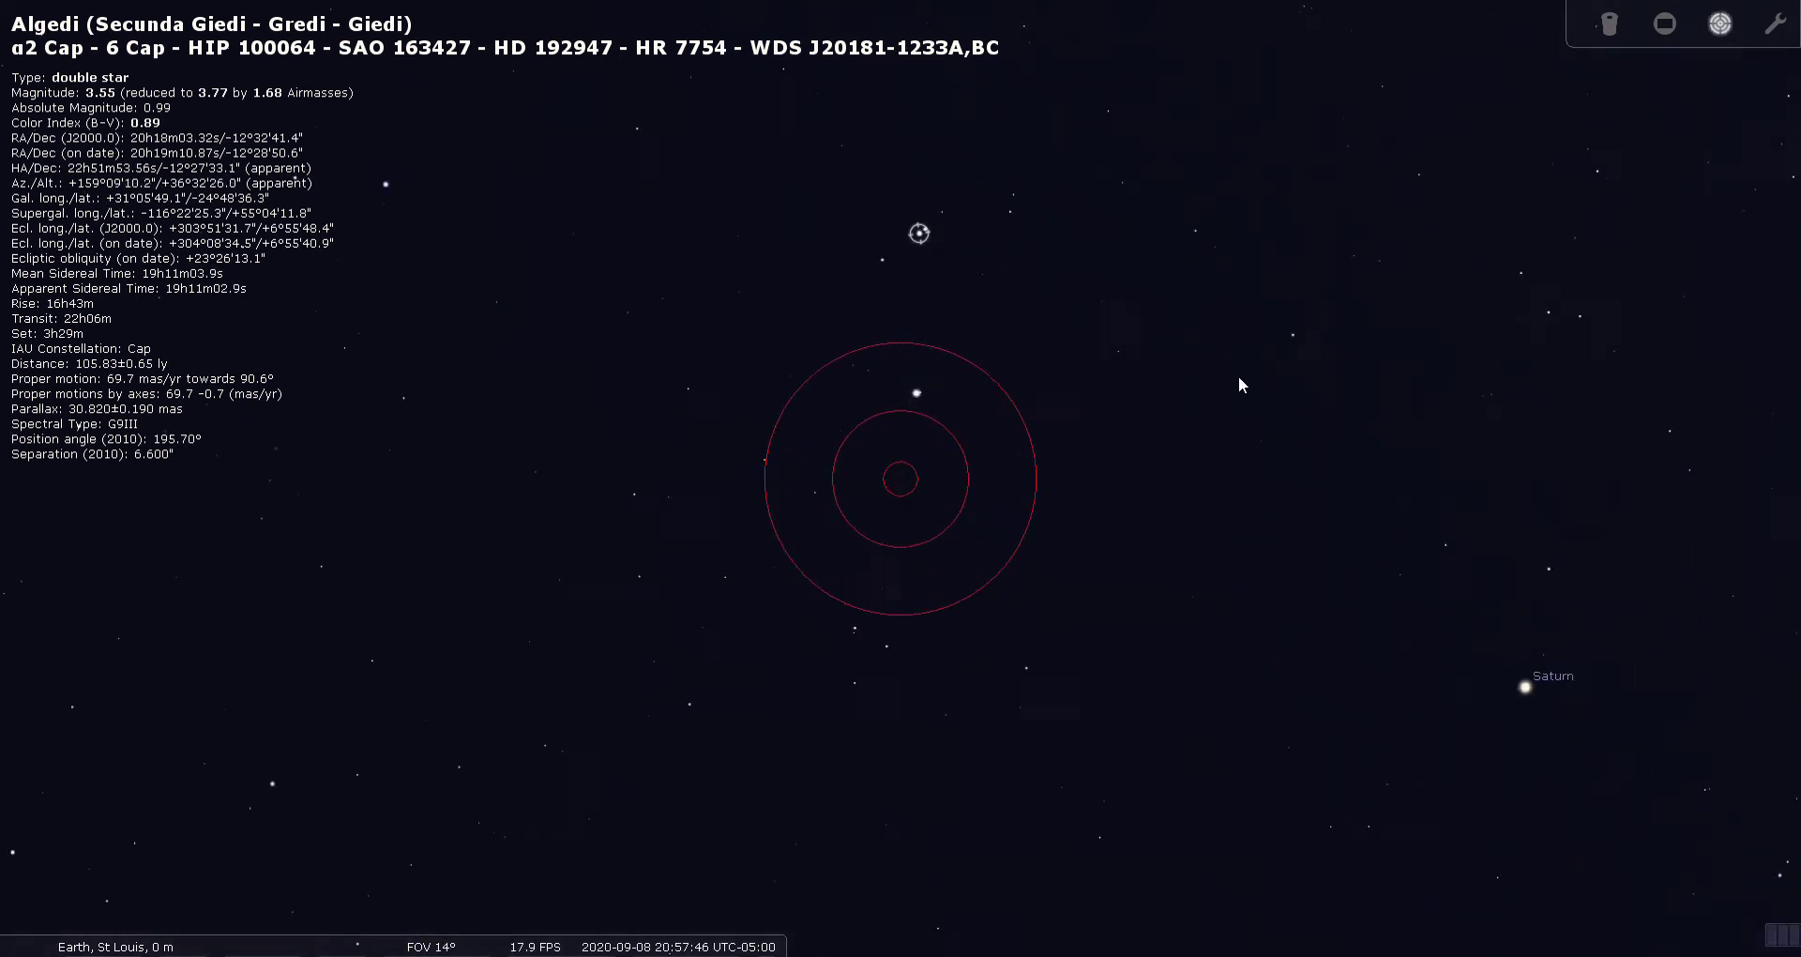
{"action": "scroll", "coordinate": [1219, 357], "scroll_direction": "up", "scroll_amount": 3}
{"action": "left_click_drag", "start_coordinate": [1196, 324], "coordinate": [1174, 748]}
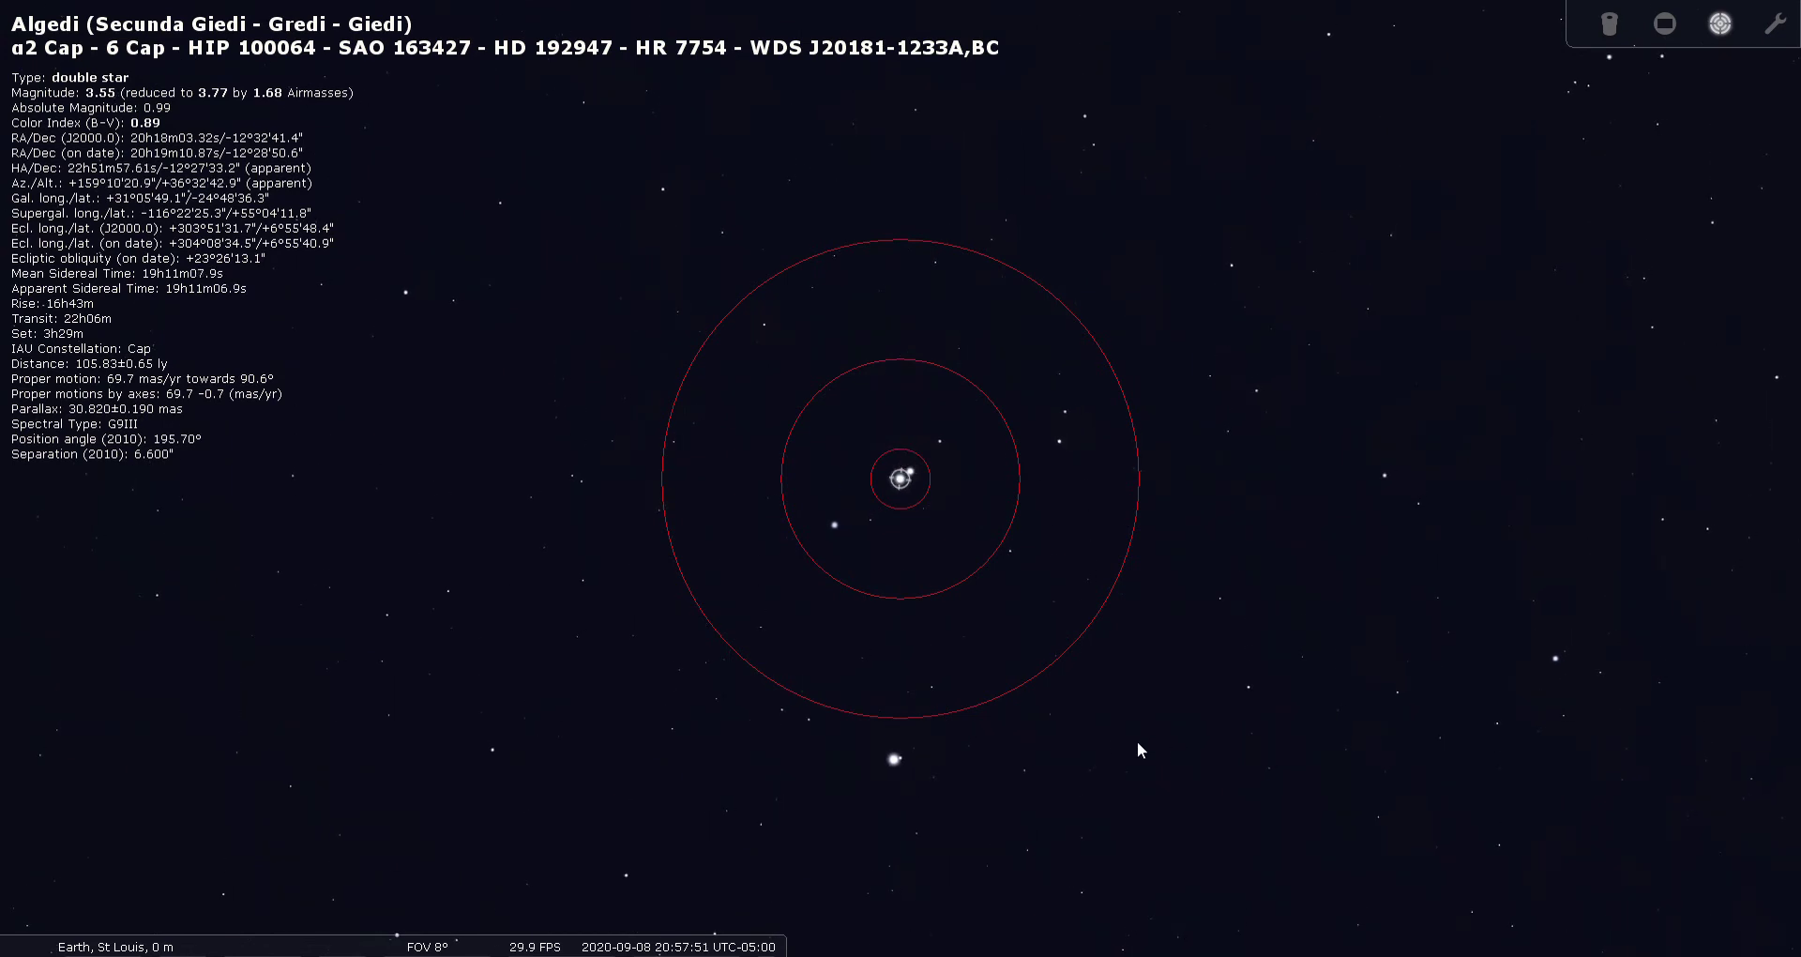
{"action": "scroll", "coordinate": [1062, 734], "scroll_direction": "up", "scroll_amount": 2}
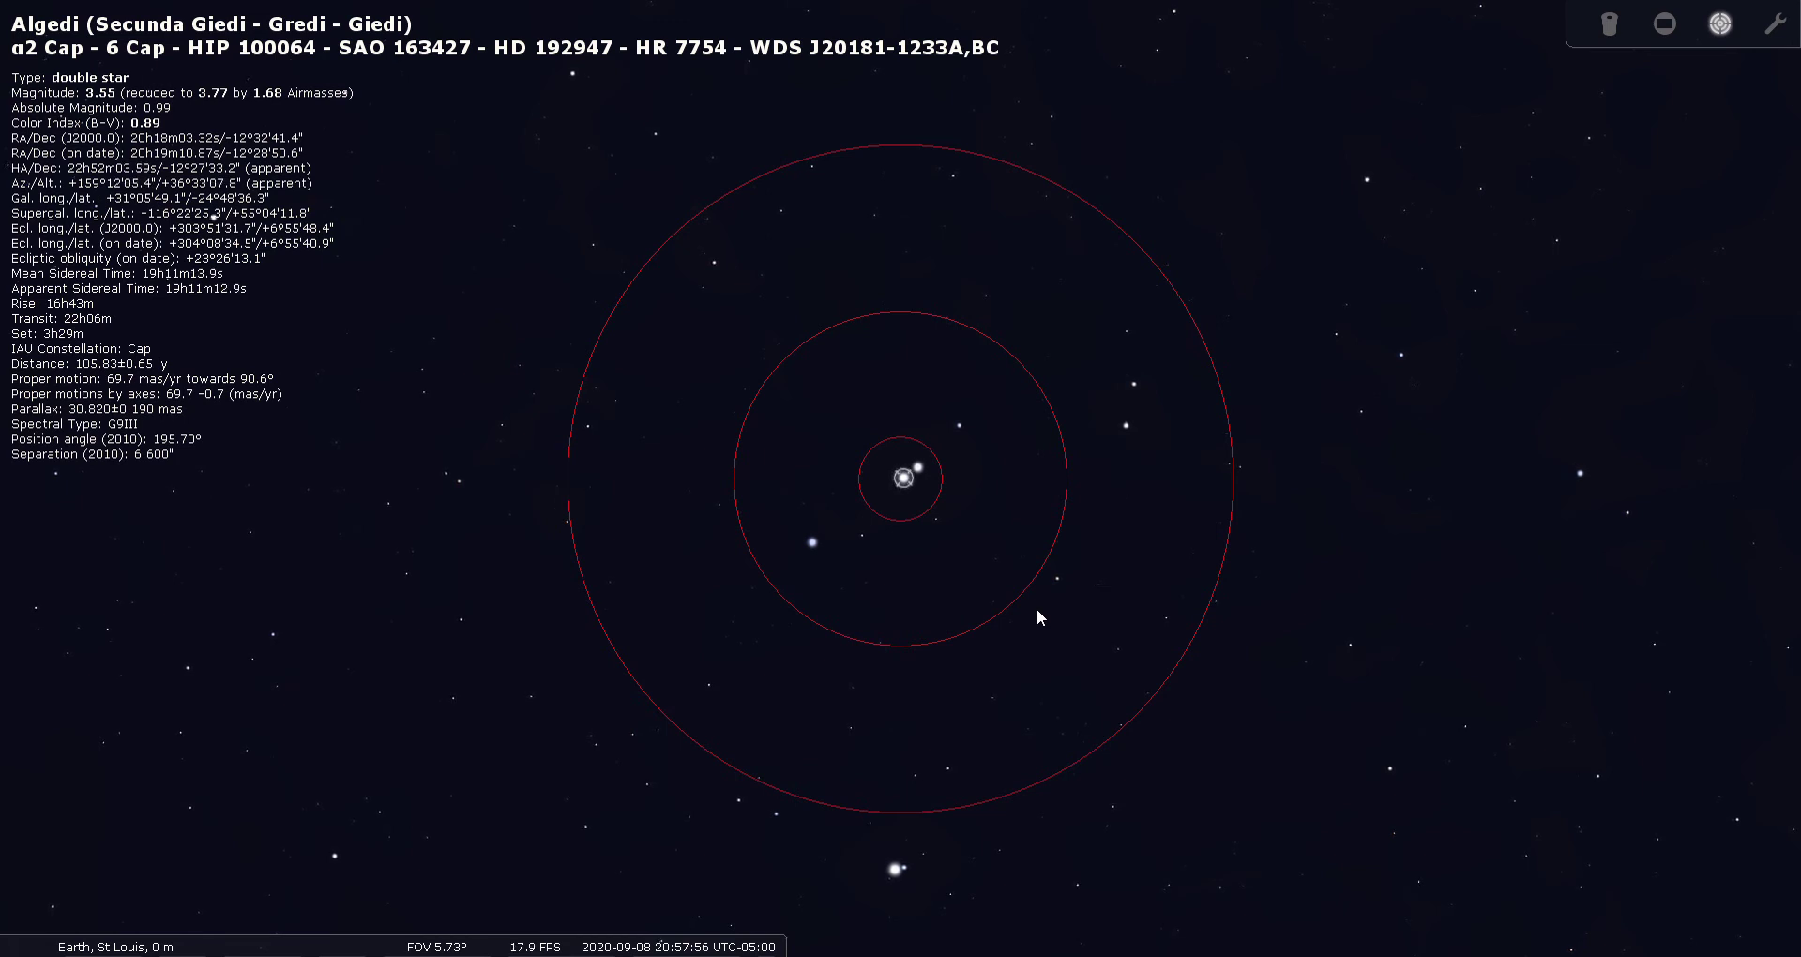
- Compare the details of Prima Giedi and Algedi by selecting each star of the pair within the Telrad circles
{"action": "left_click", "coordinate": [920, 463]}
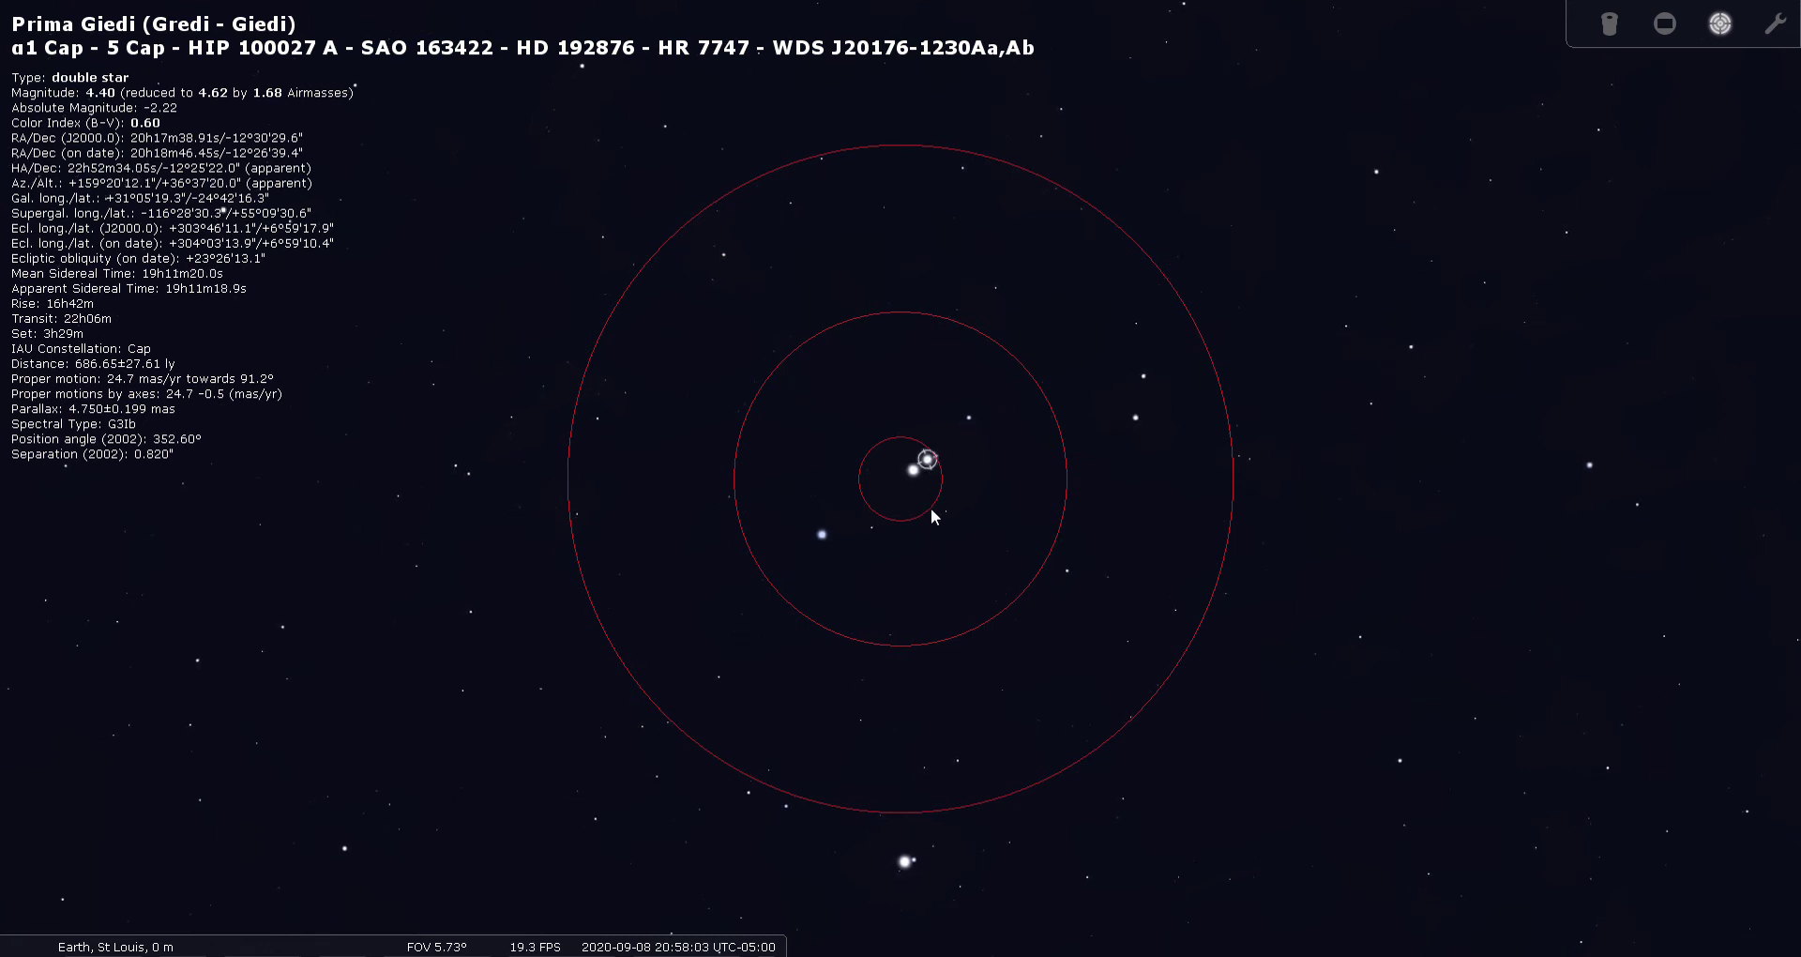
{"action": "left_click_drag", "start_coordinate": [931, 509], "coordinate": [914, 517]}
{"action": "left_click", "coordinate": [896, 480]}
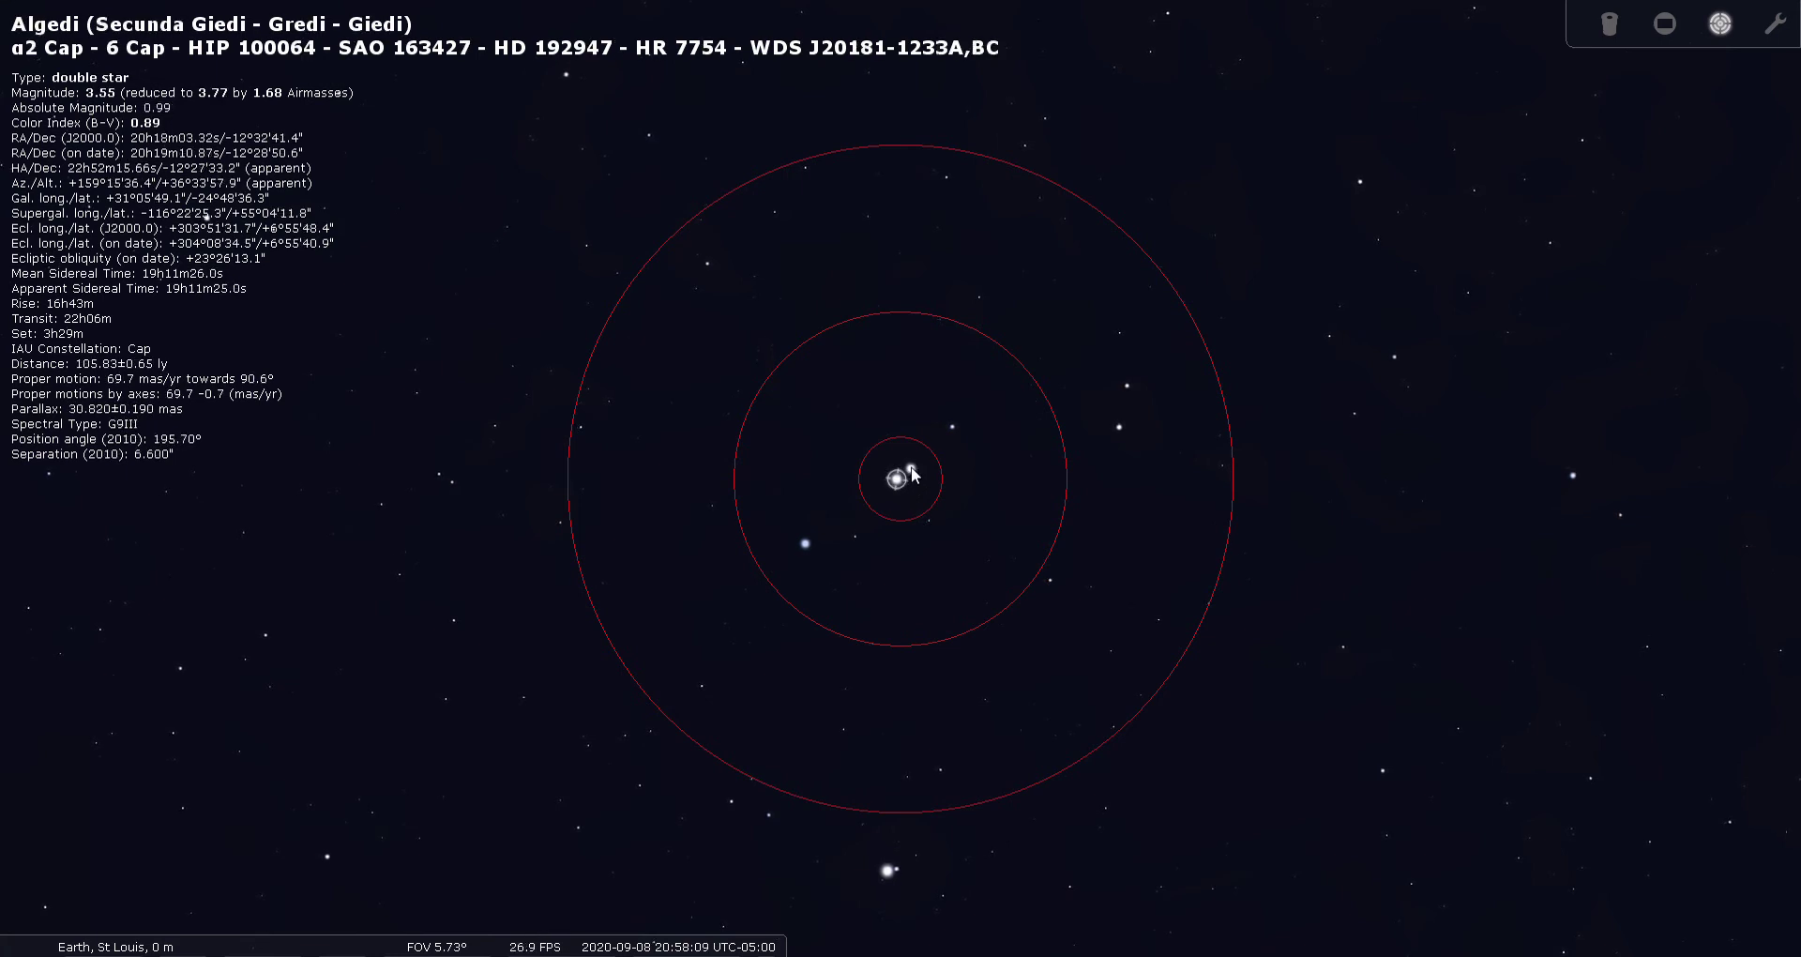
{"action": "left_click", "coordinate": [910, 468]}
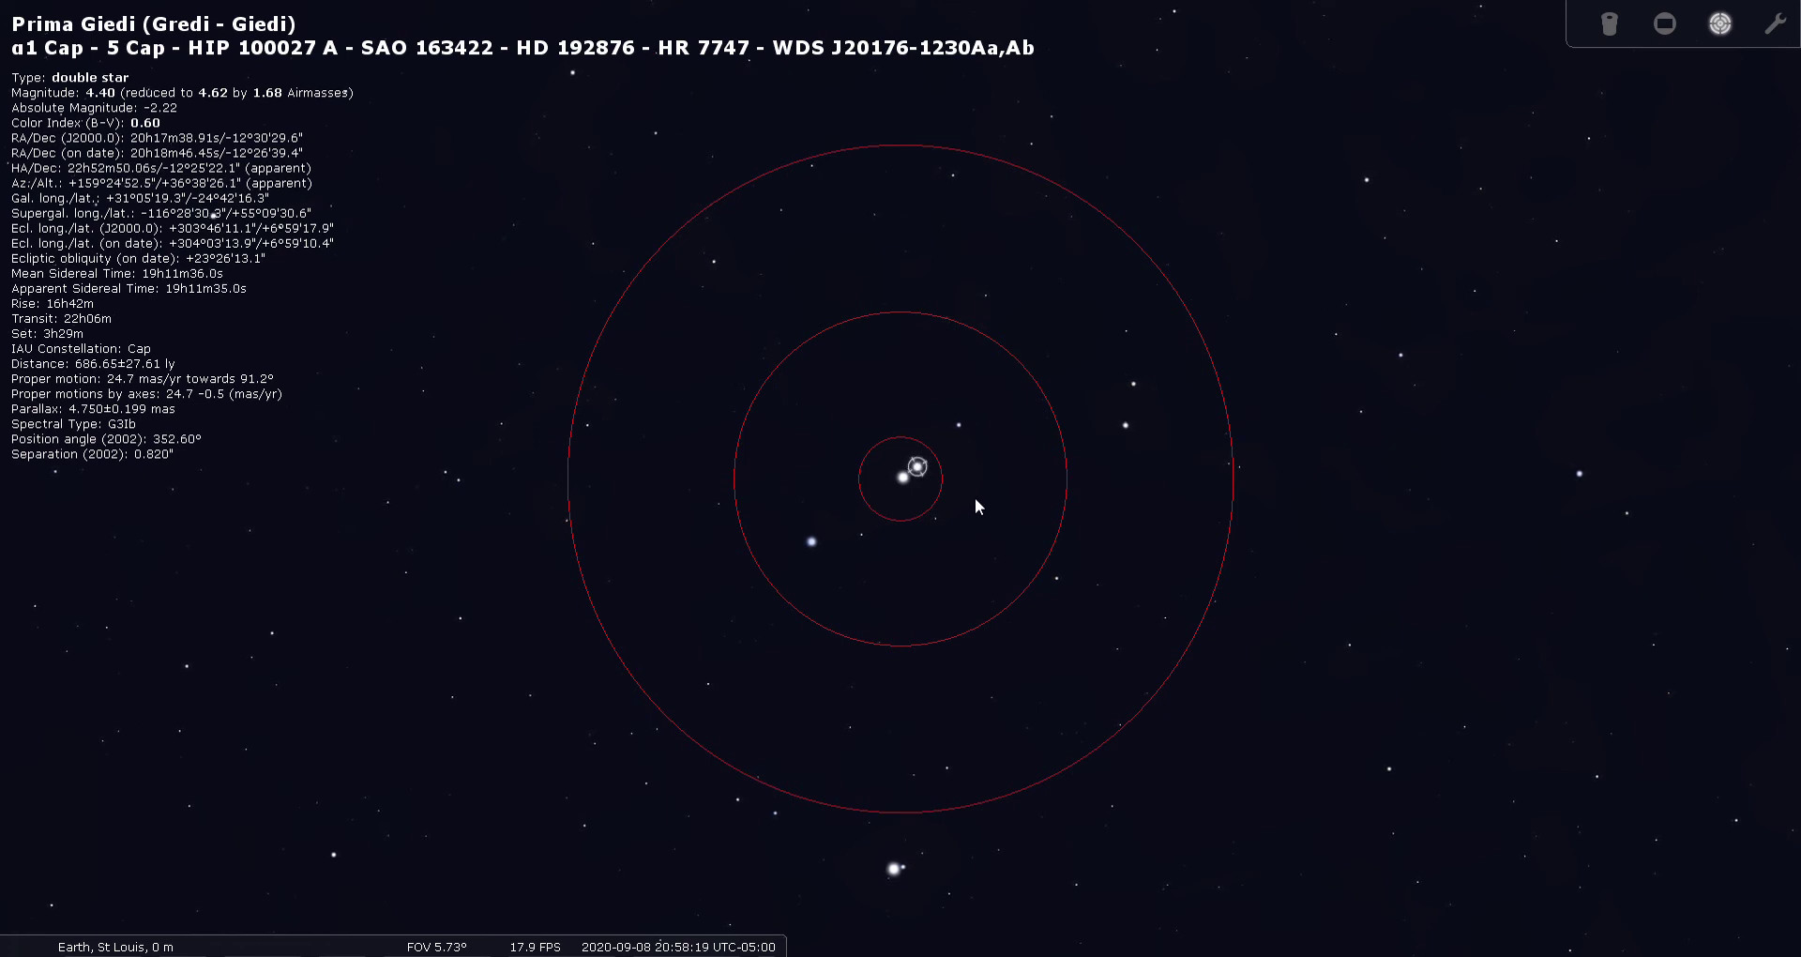
- View the pair through the 24mm Panoptic ocular on the Celestron C8, alternately selecting Algedi and Prima Giedi to compare their details
{"action": "left_click", "coordinate": [1611, 25]}
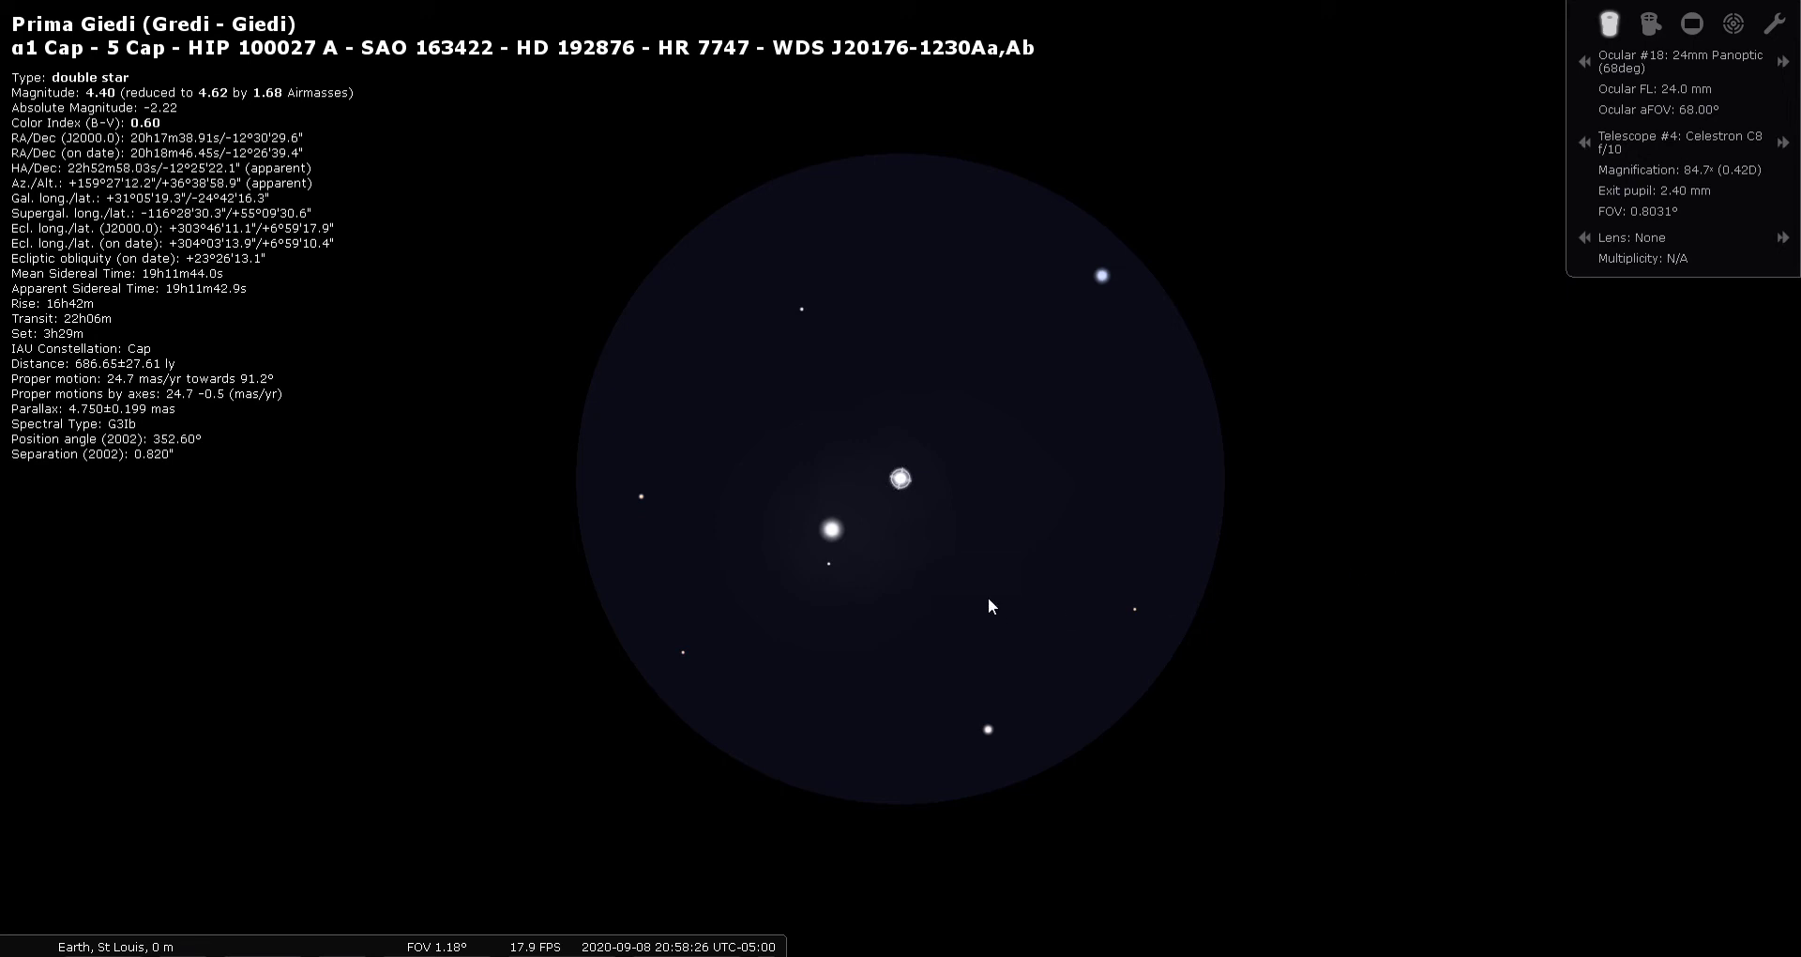
{"action": "left_click", "coordinate": [838, 527]}
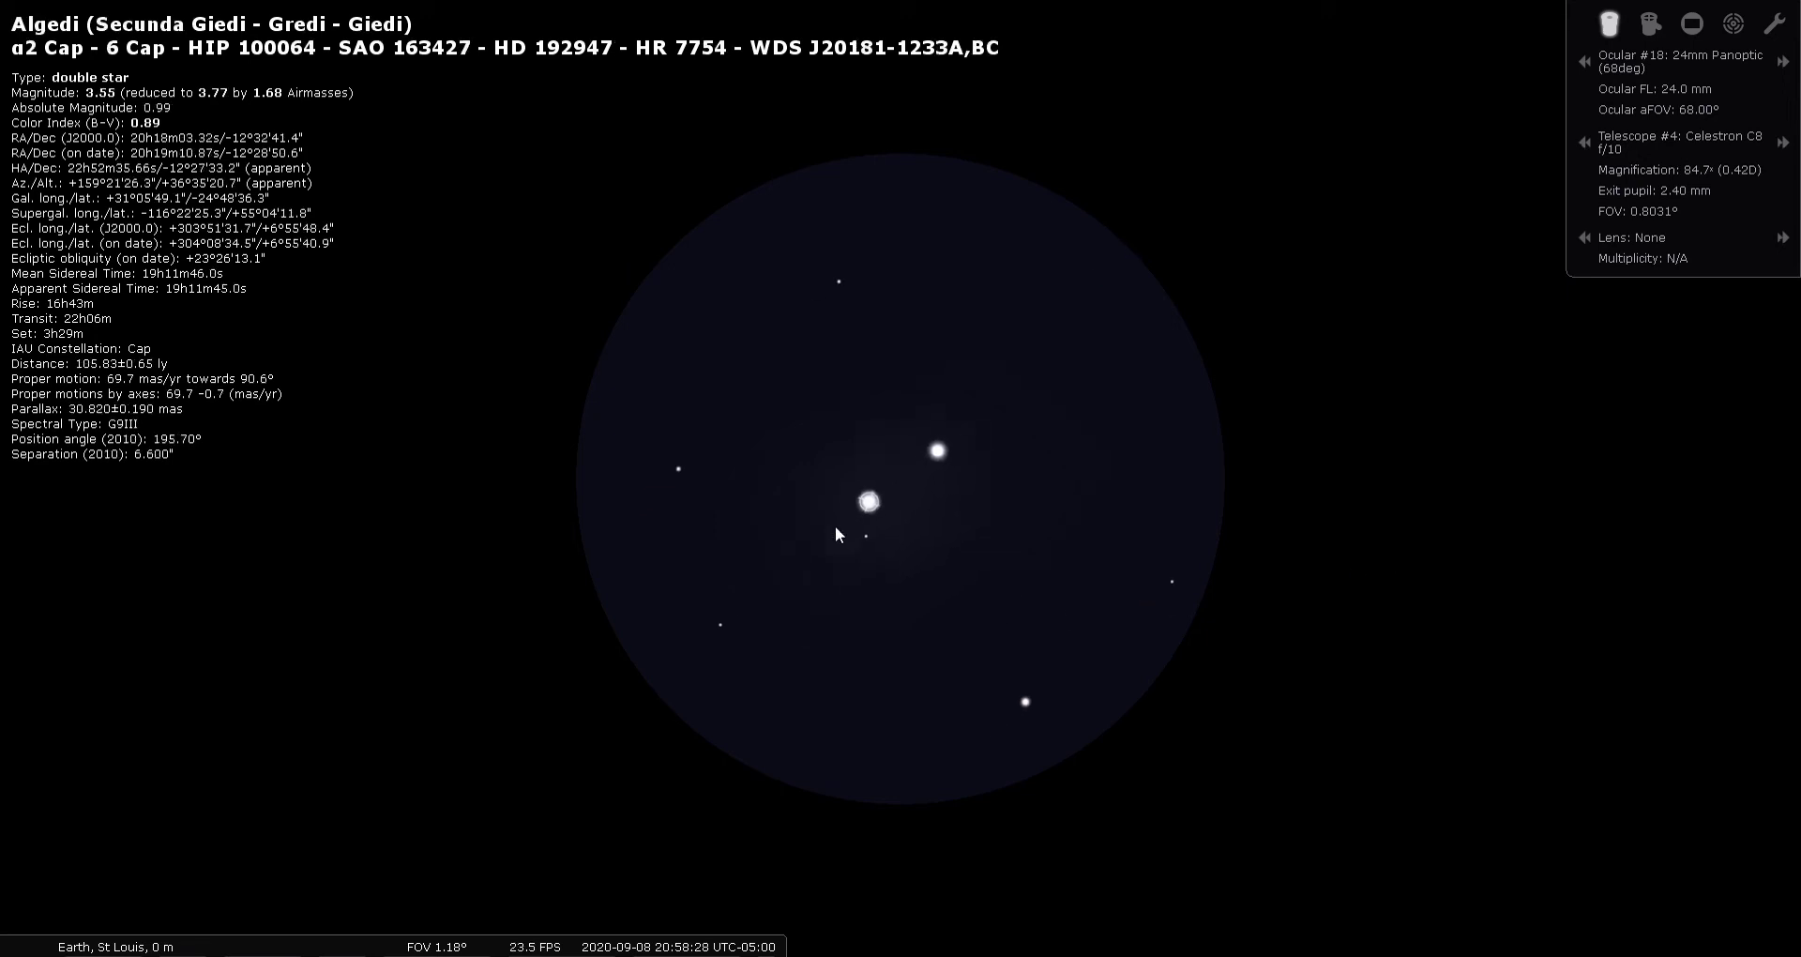
{"action": "left_click", "coordinate": [970, 428]}
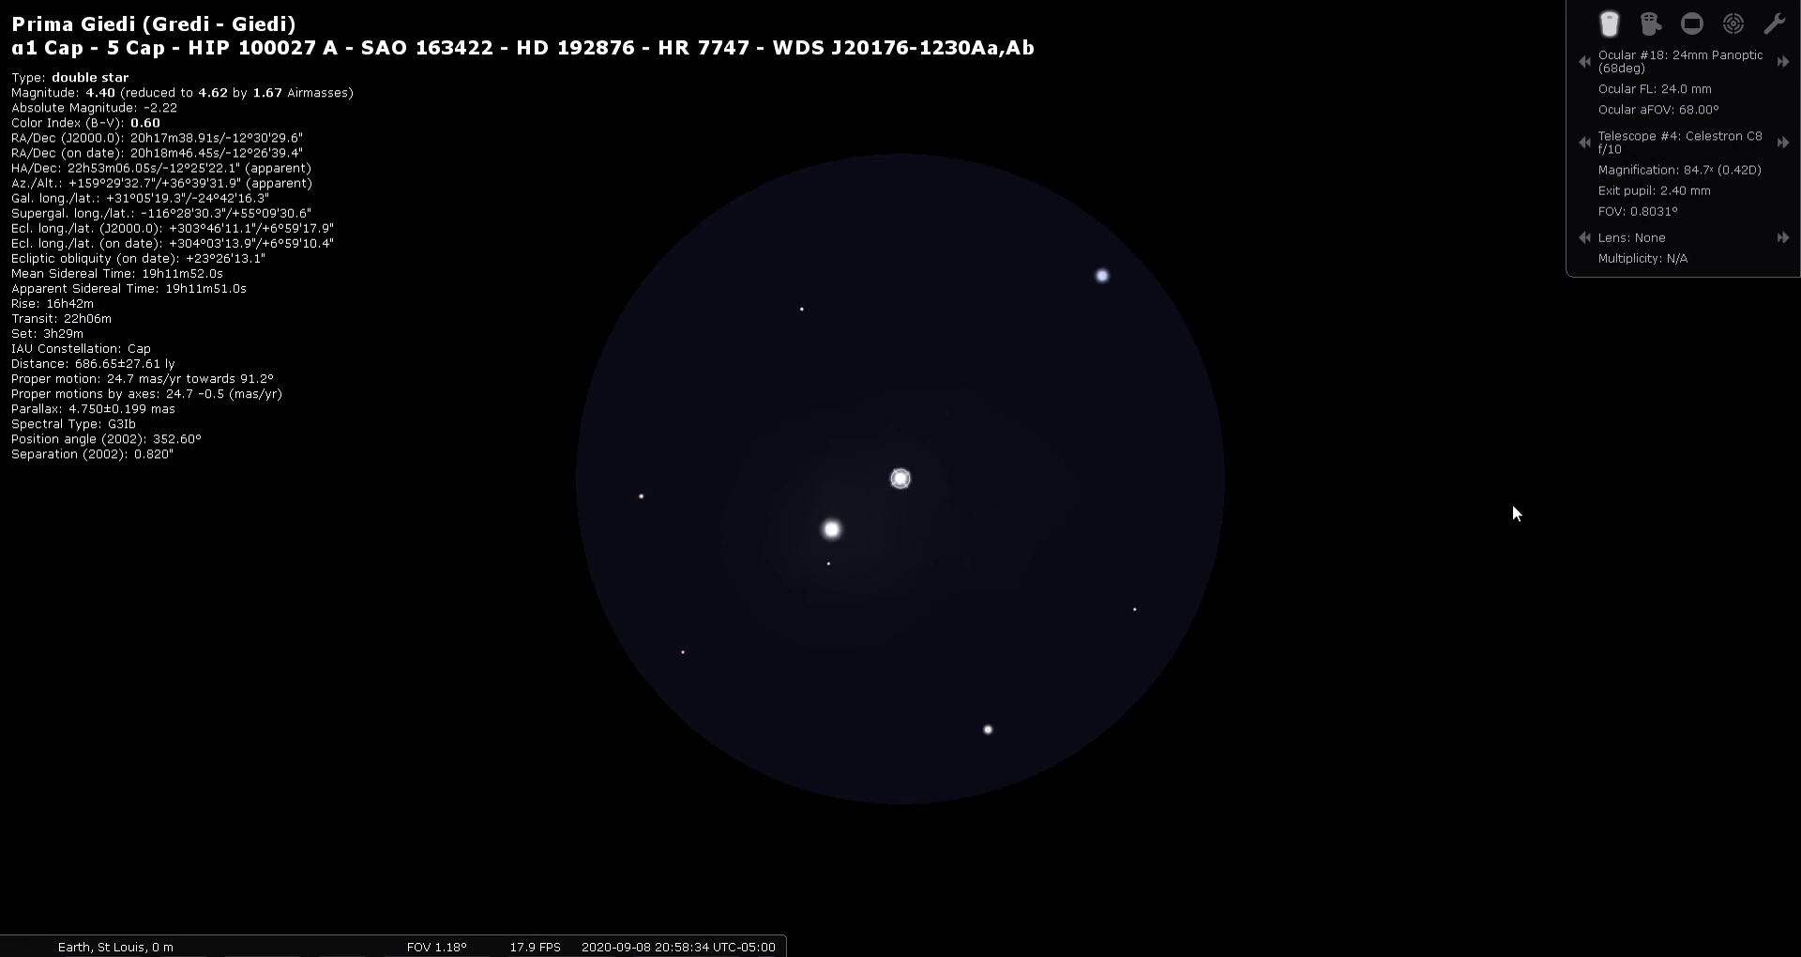
{"action": "left_click", "coordinate": [832, 528]}
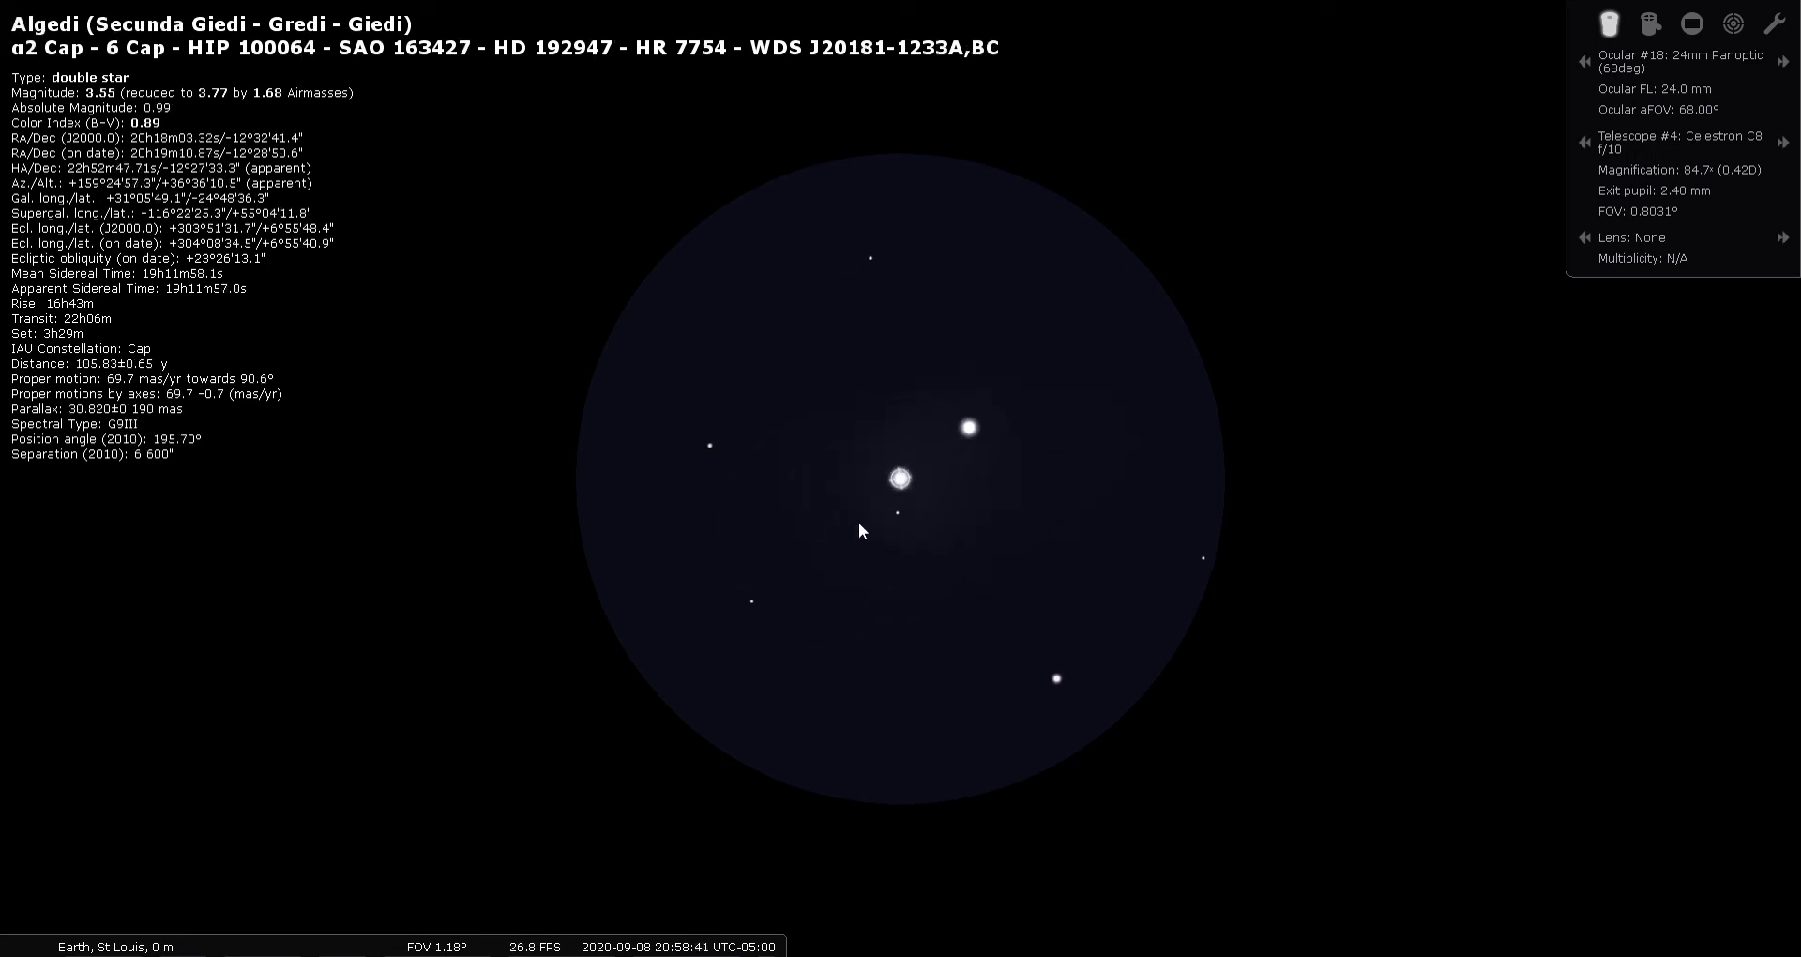
{"action": "left_click", "coordinate": [971, 427]}
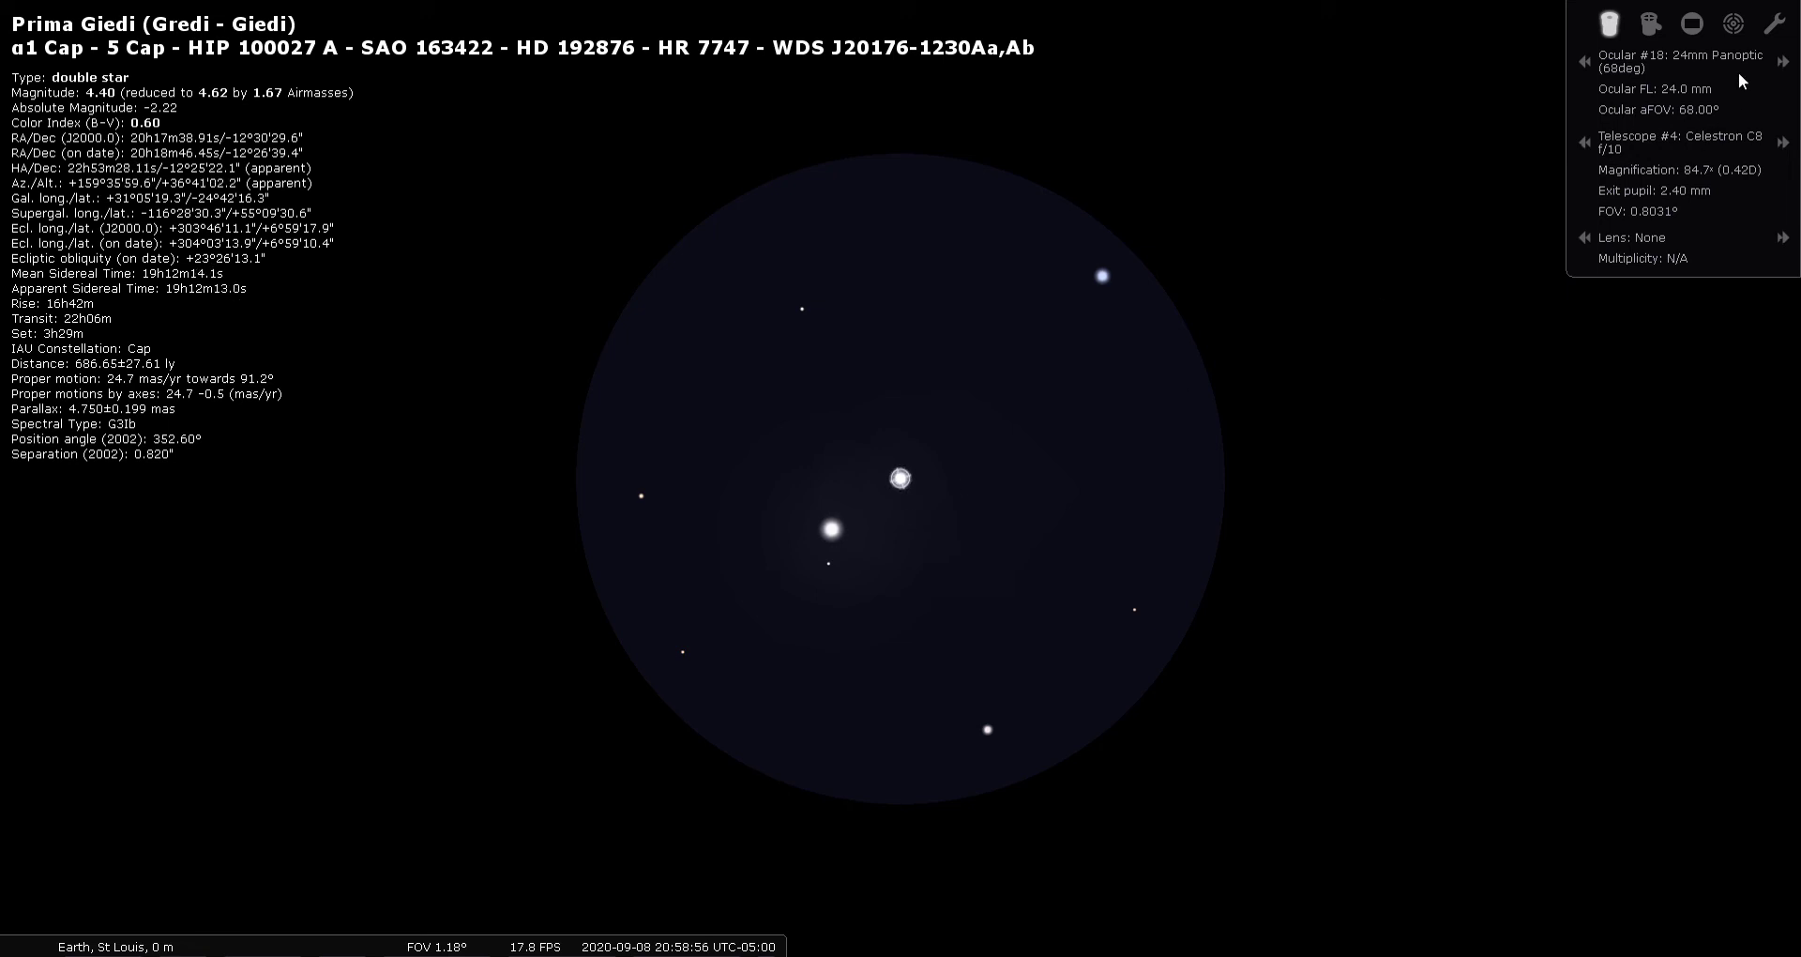
- Leave the eyepiece view and return to the plain 60° sky with the Telrad circles off and no star selected
{"action": "left_click", "coordinate": [1736, 30]}
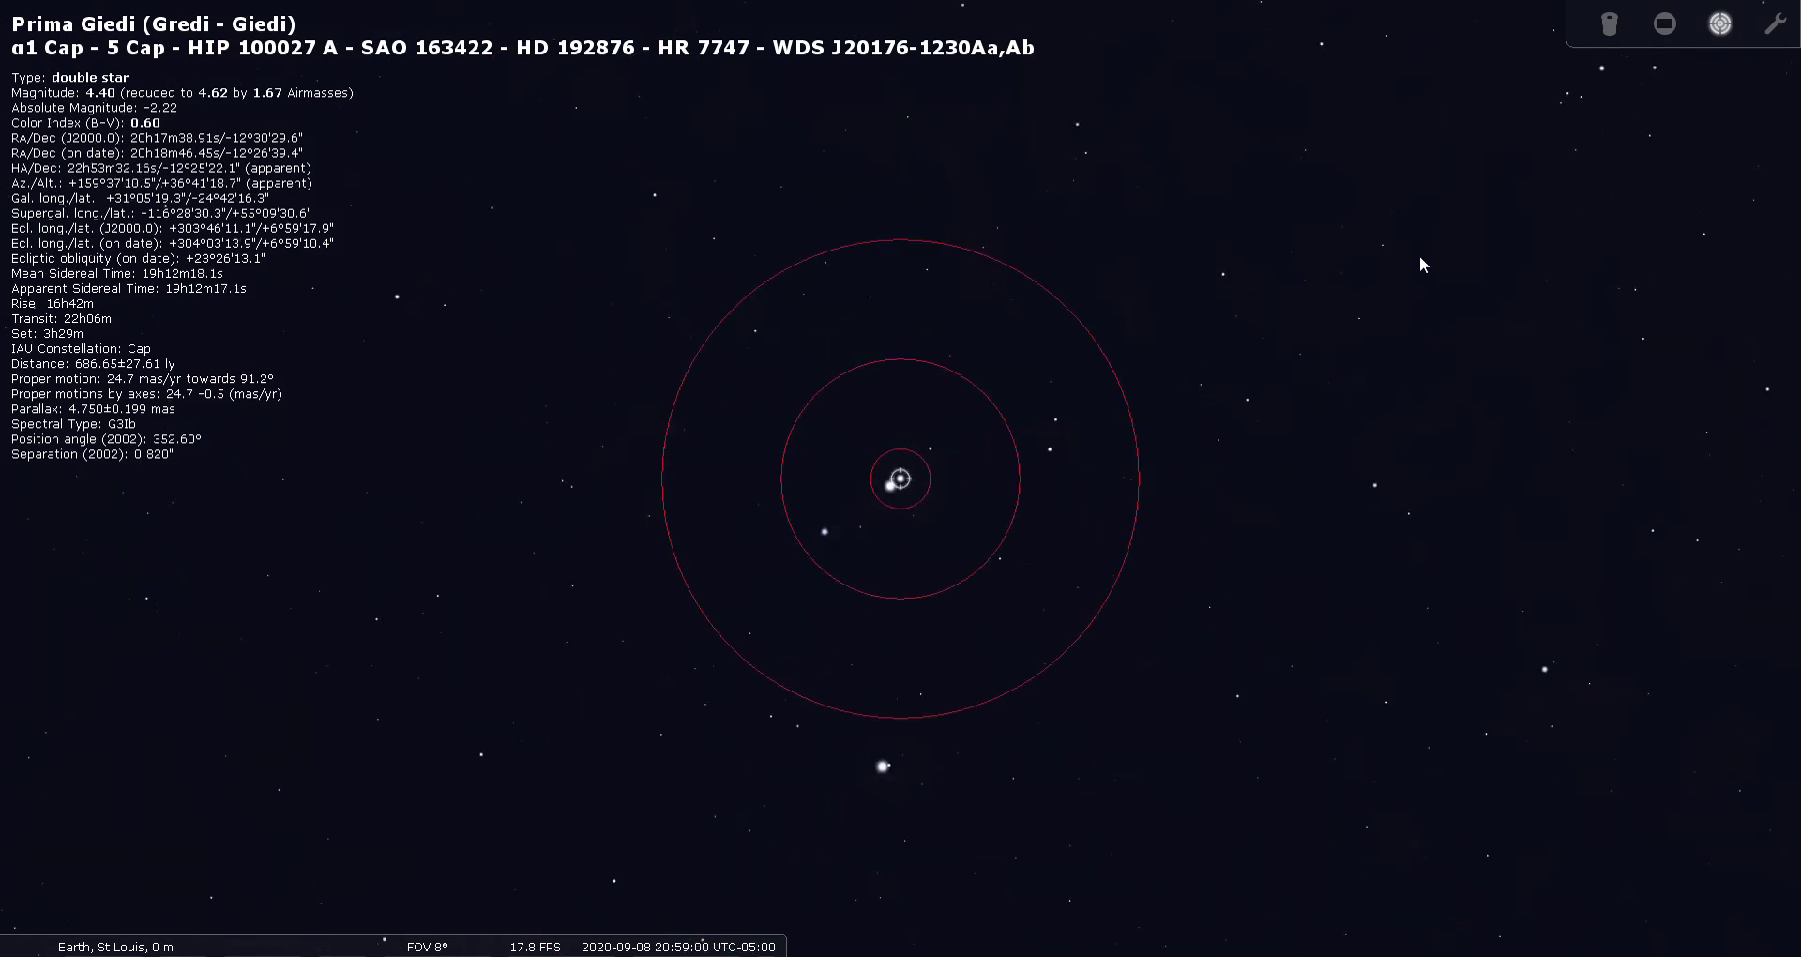
{"action": "key", "text": "backslash"}
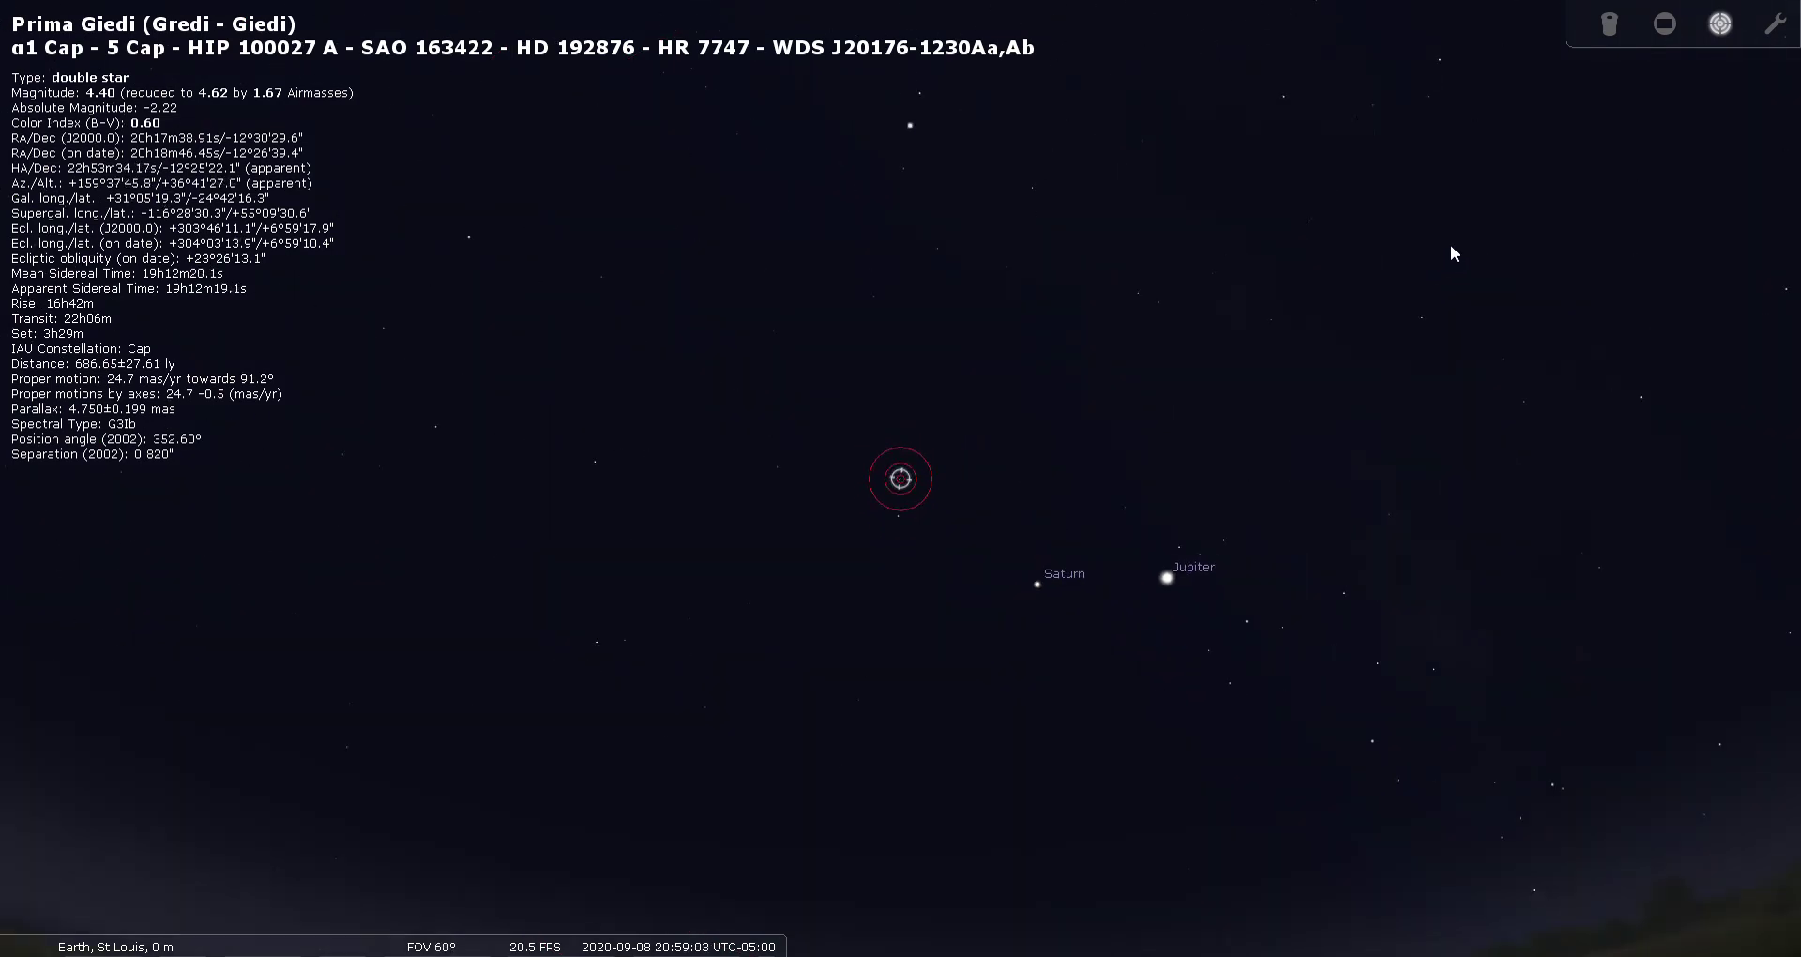
{"action": "key", "text": "ctrl+b"}
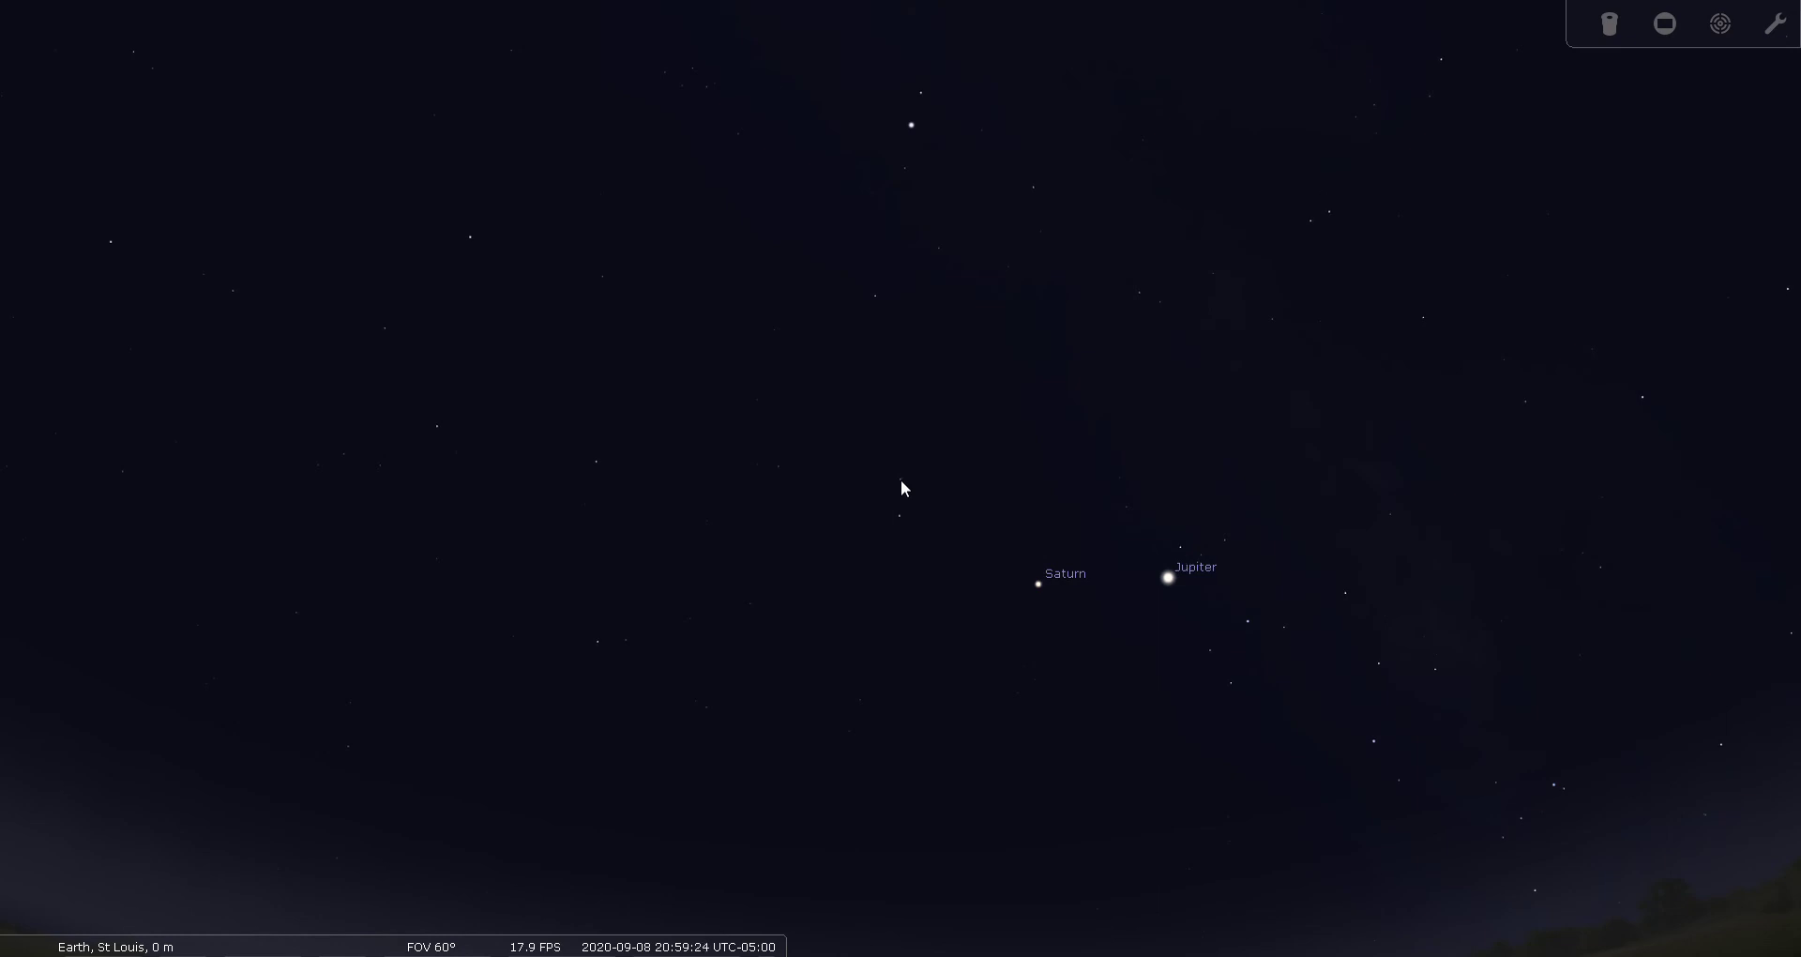
- Set the sky's light pollution level to 2 and close the view settings
{"action": "mouse_move", "coordinate": [28, 564]}
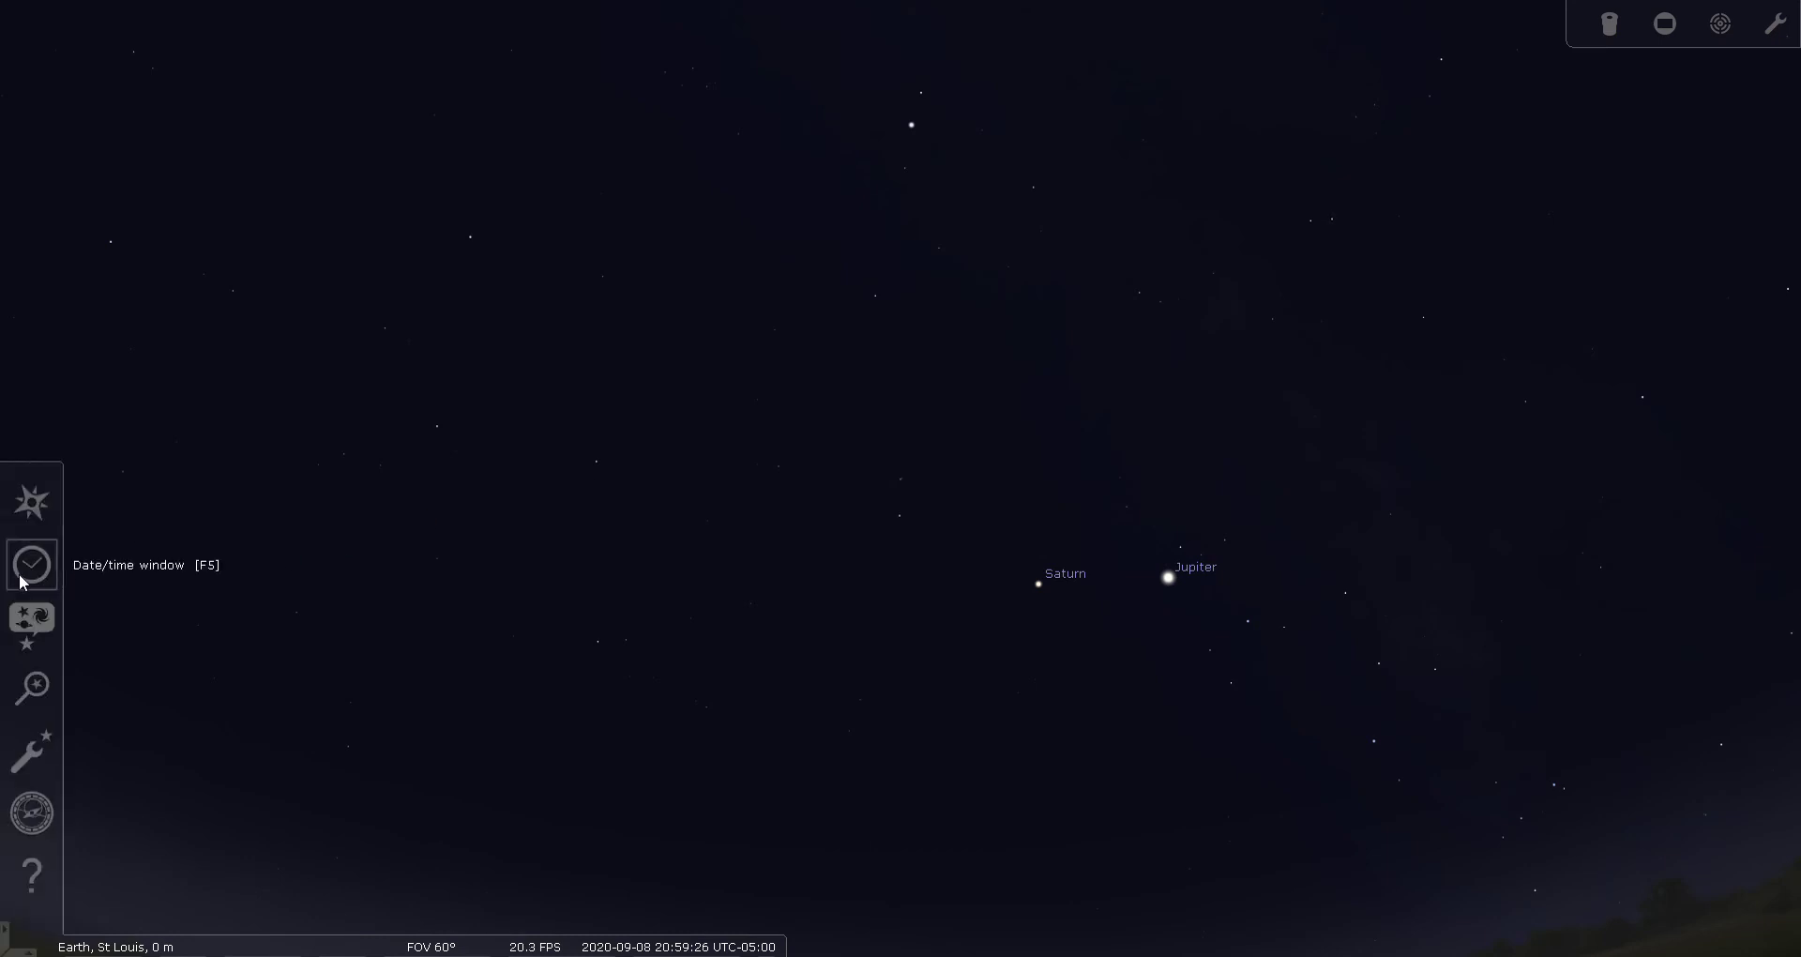
{"action": "left_click", "coordinate": [31, 627]}
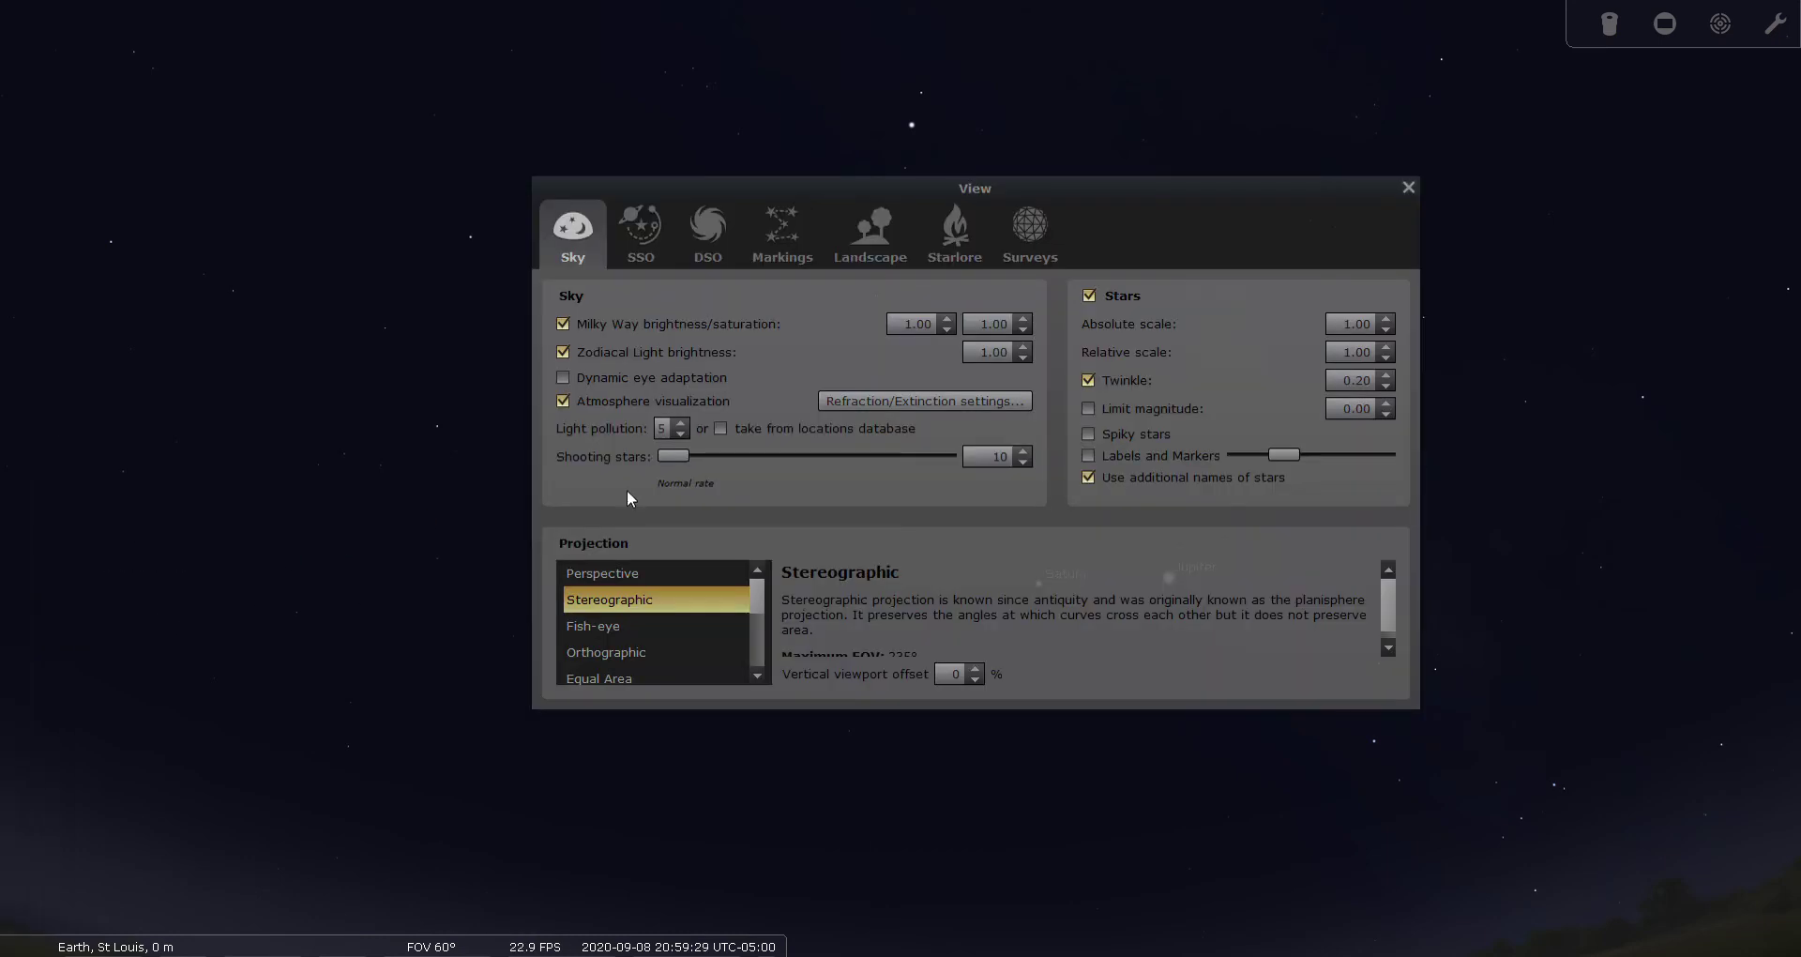
{"action": "left_click", "coordinate": [681, 433]}
{"action": "left_click", "coordinate": [681, 433]}
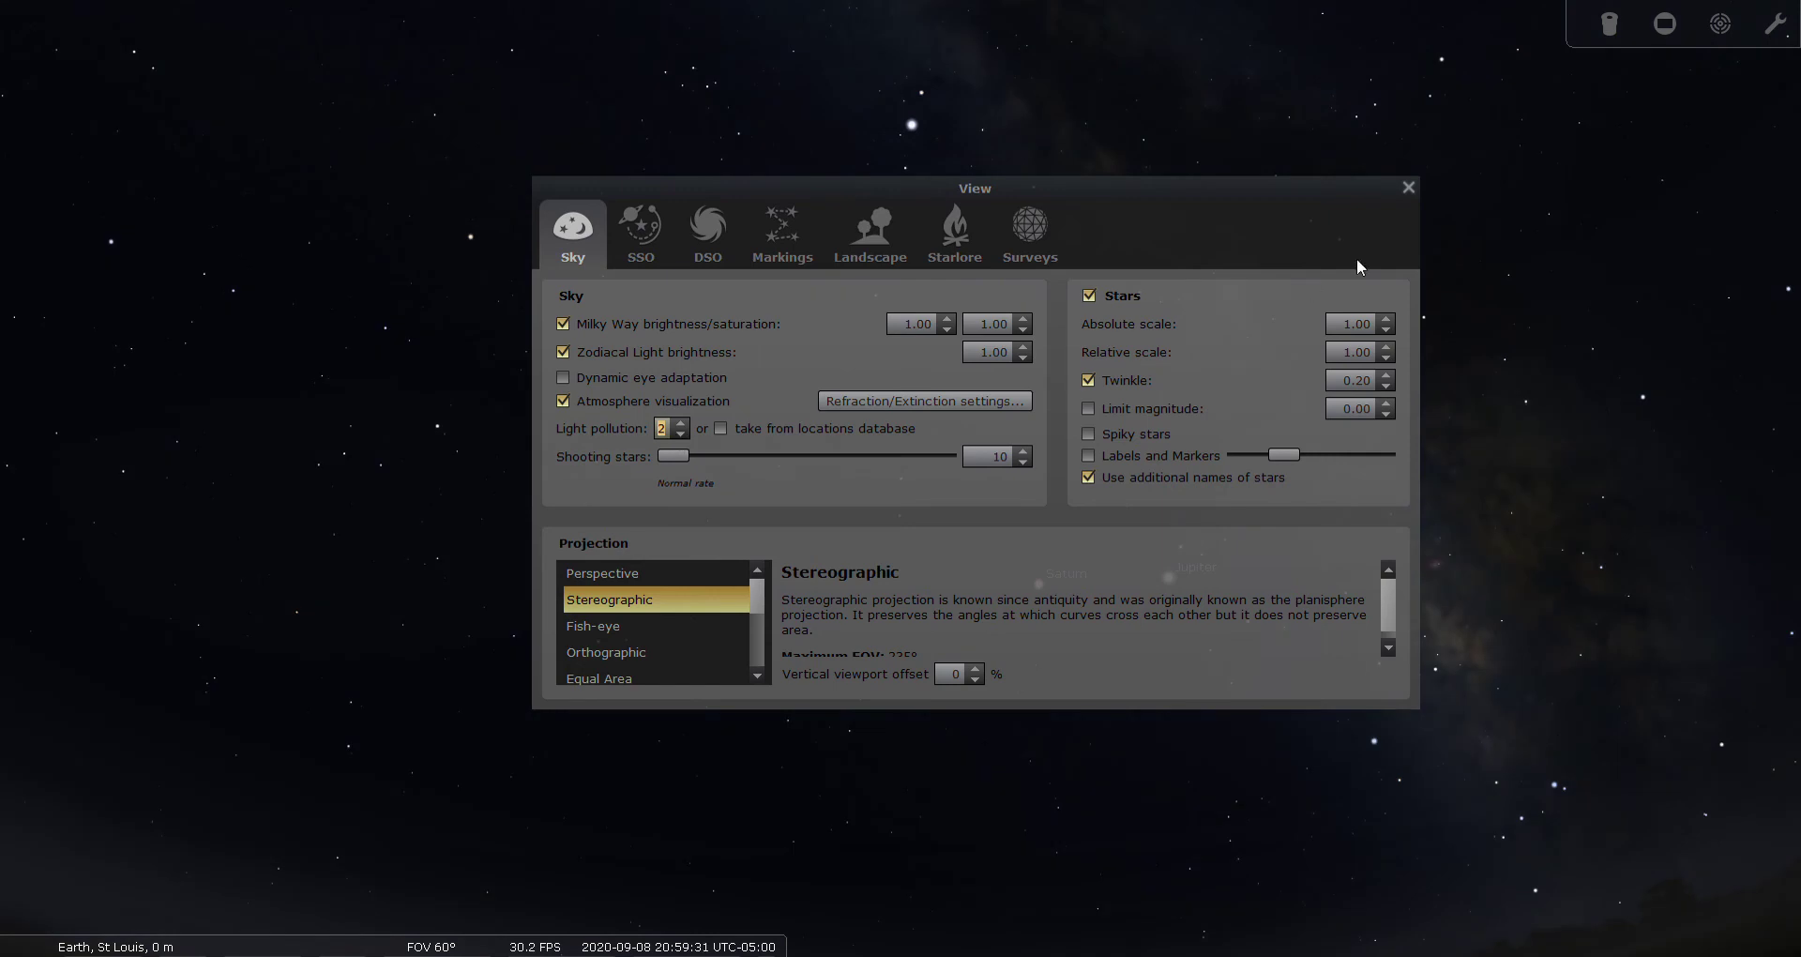
{"action": "left_click", "coordinate": [1408, 189]}
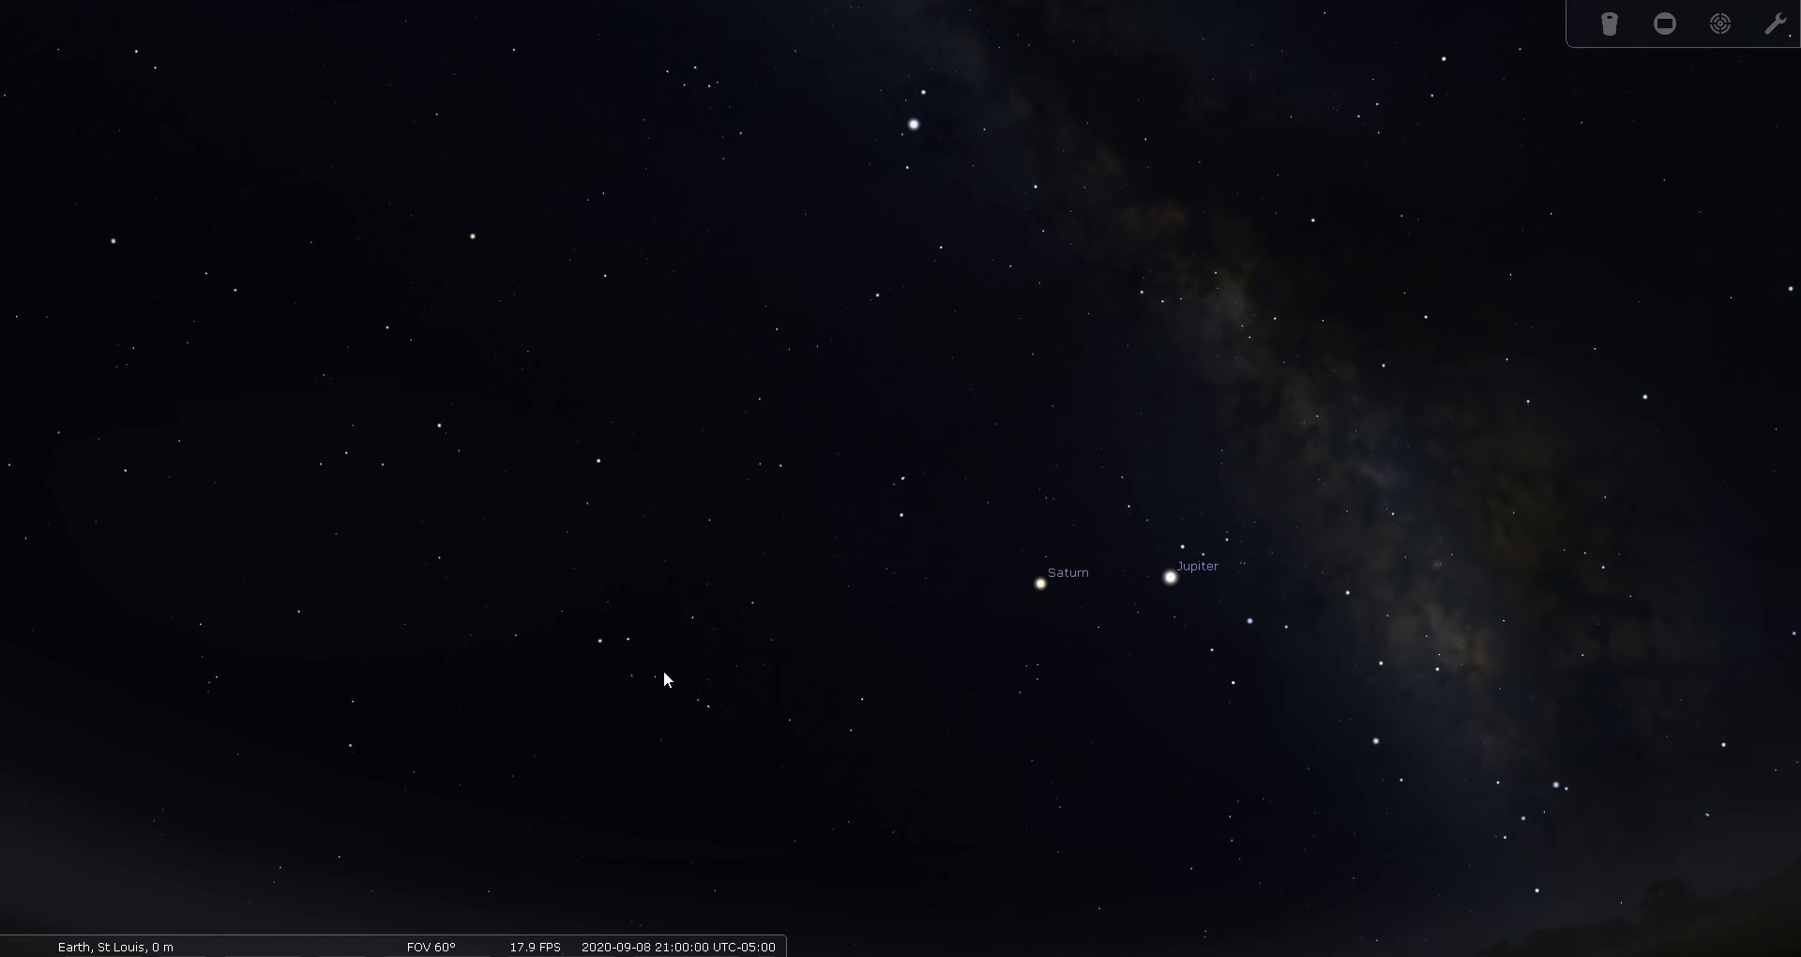
- Show the constellation labels and boundaries, keeping the constellation lines hidden after a brief look at them
{"action": "key", "text": "c"}
{"action": "key", "text": "v"}
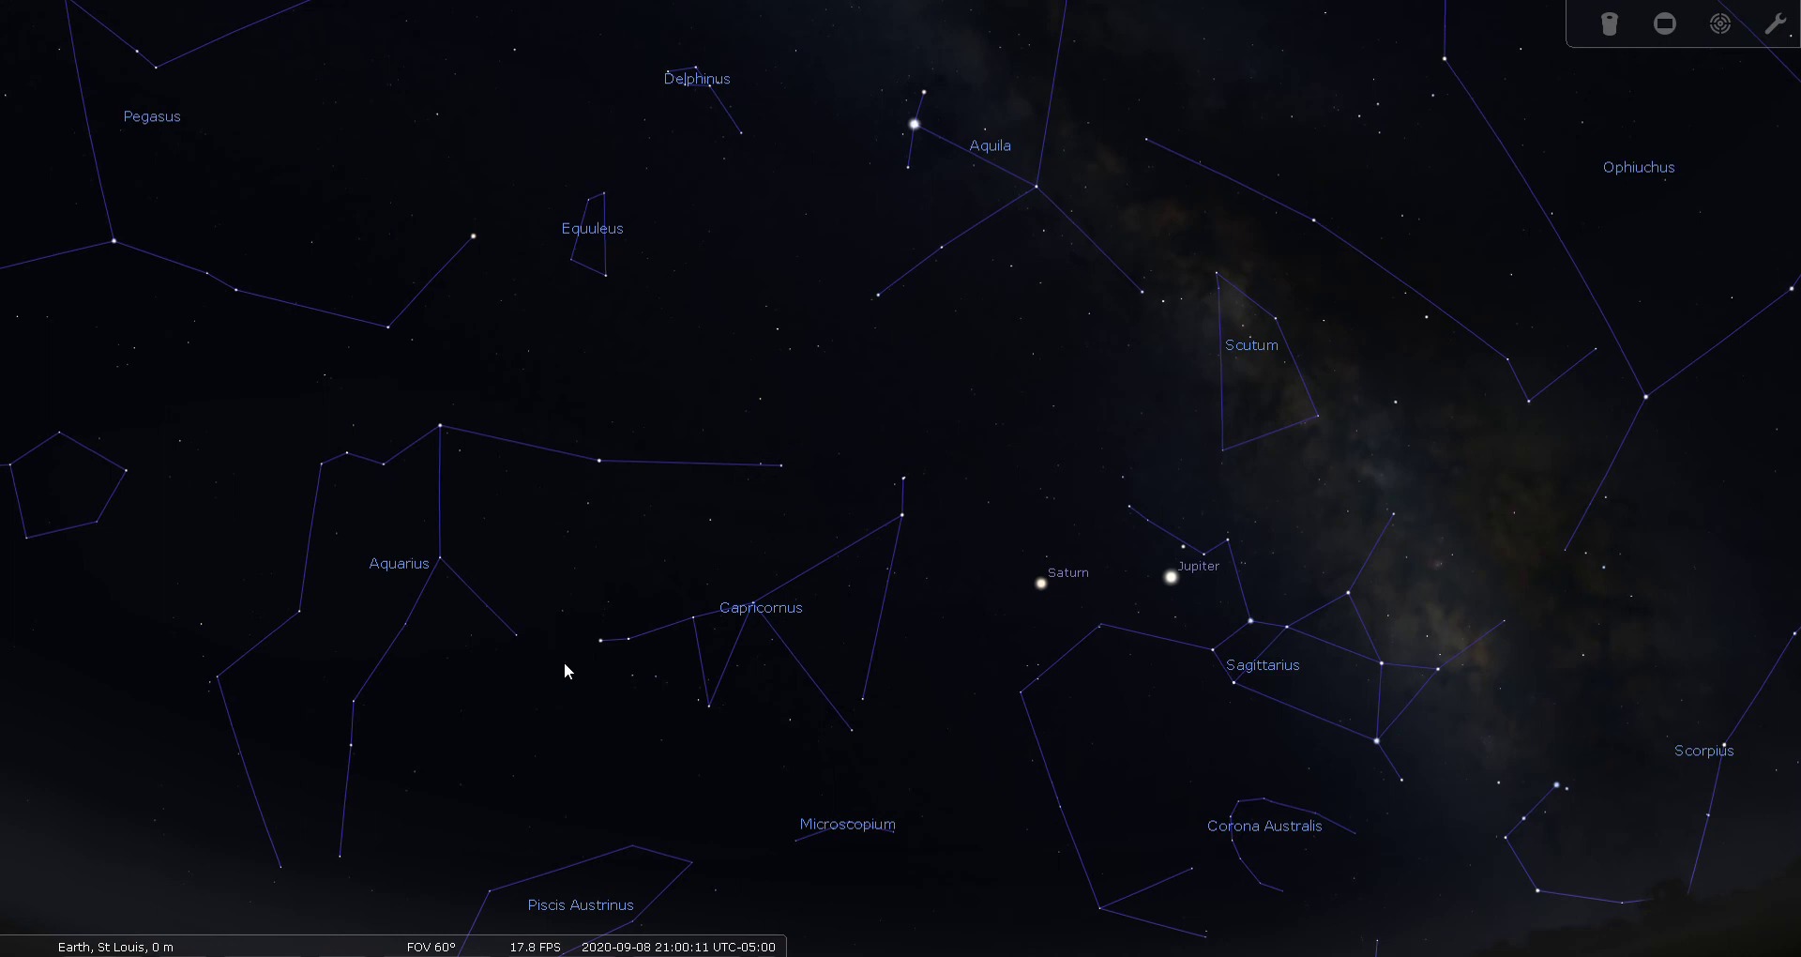
{"action": "key", "text": "c"}
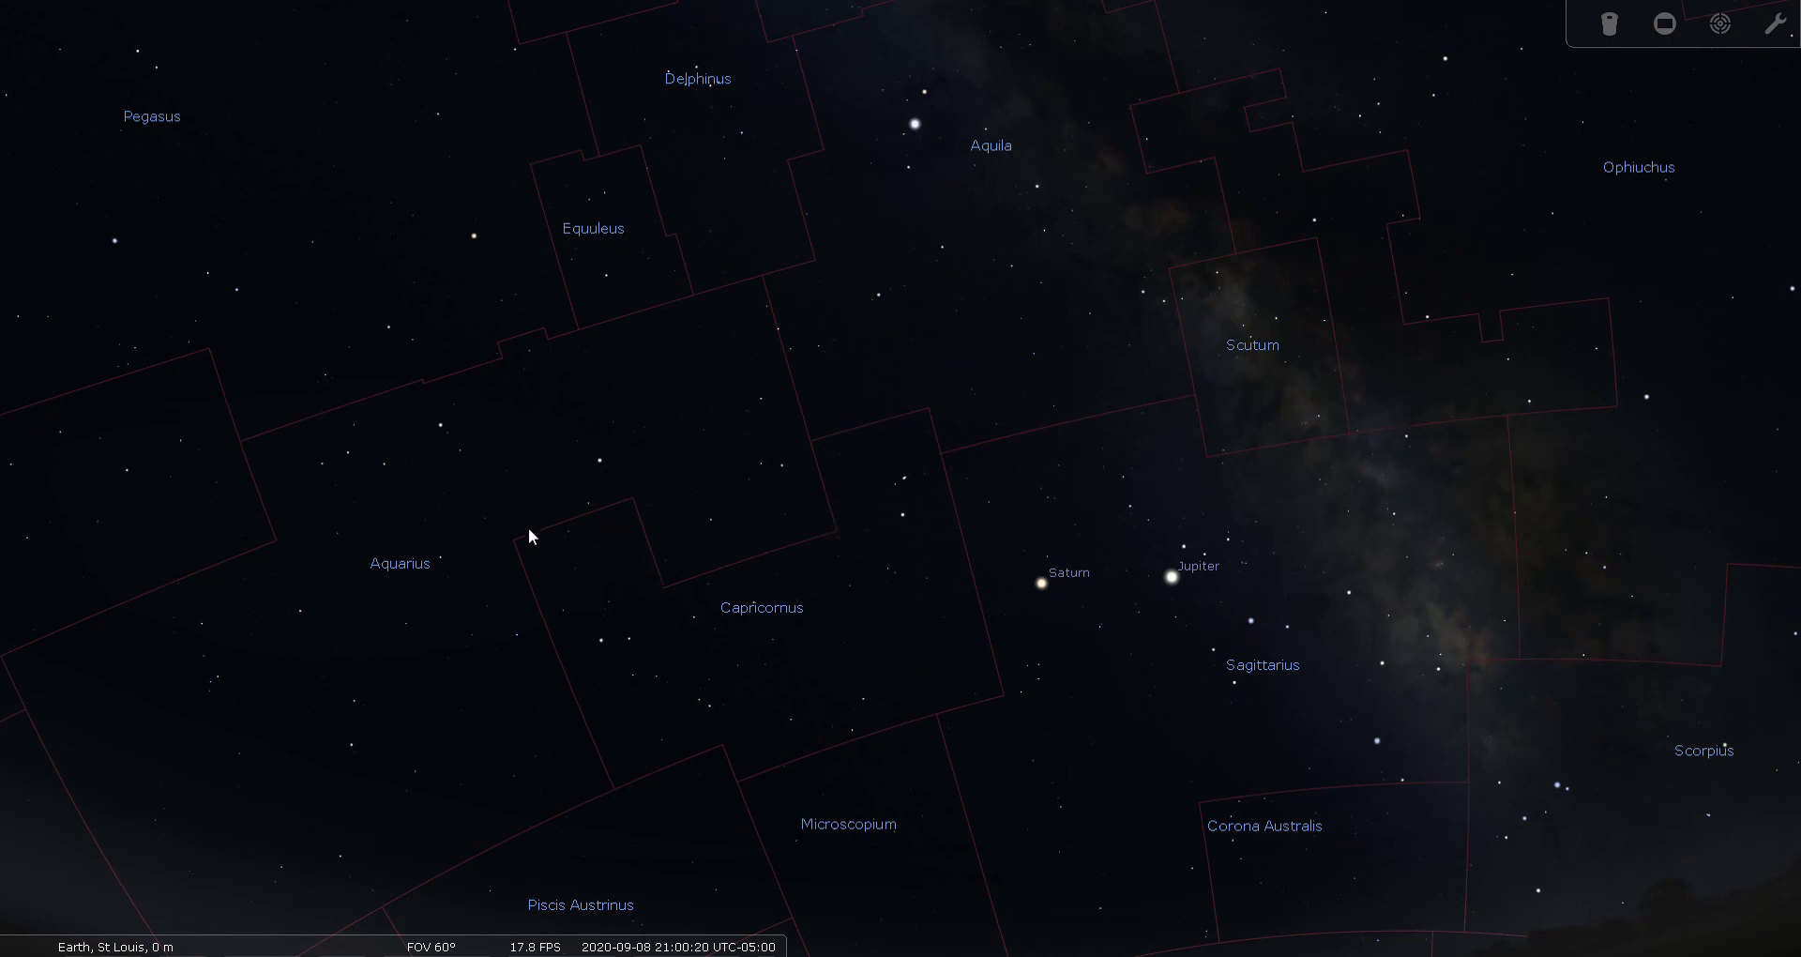
- Select the star Dabih in Capricornus and centre it in the Telrad circles at a field of view of 5.73°
{"action": "left_click", "coordinate": [903, 515]}
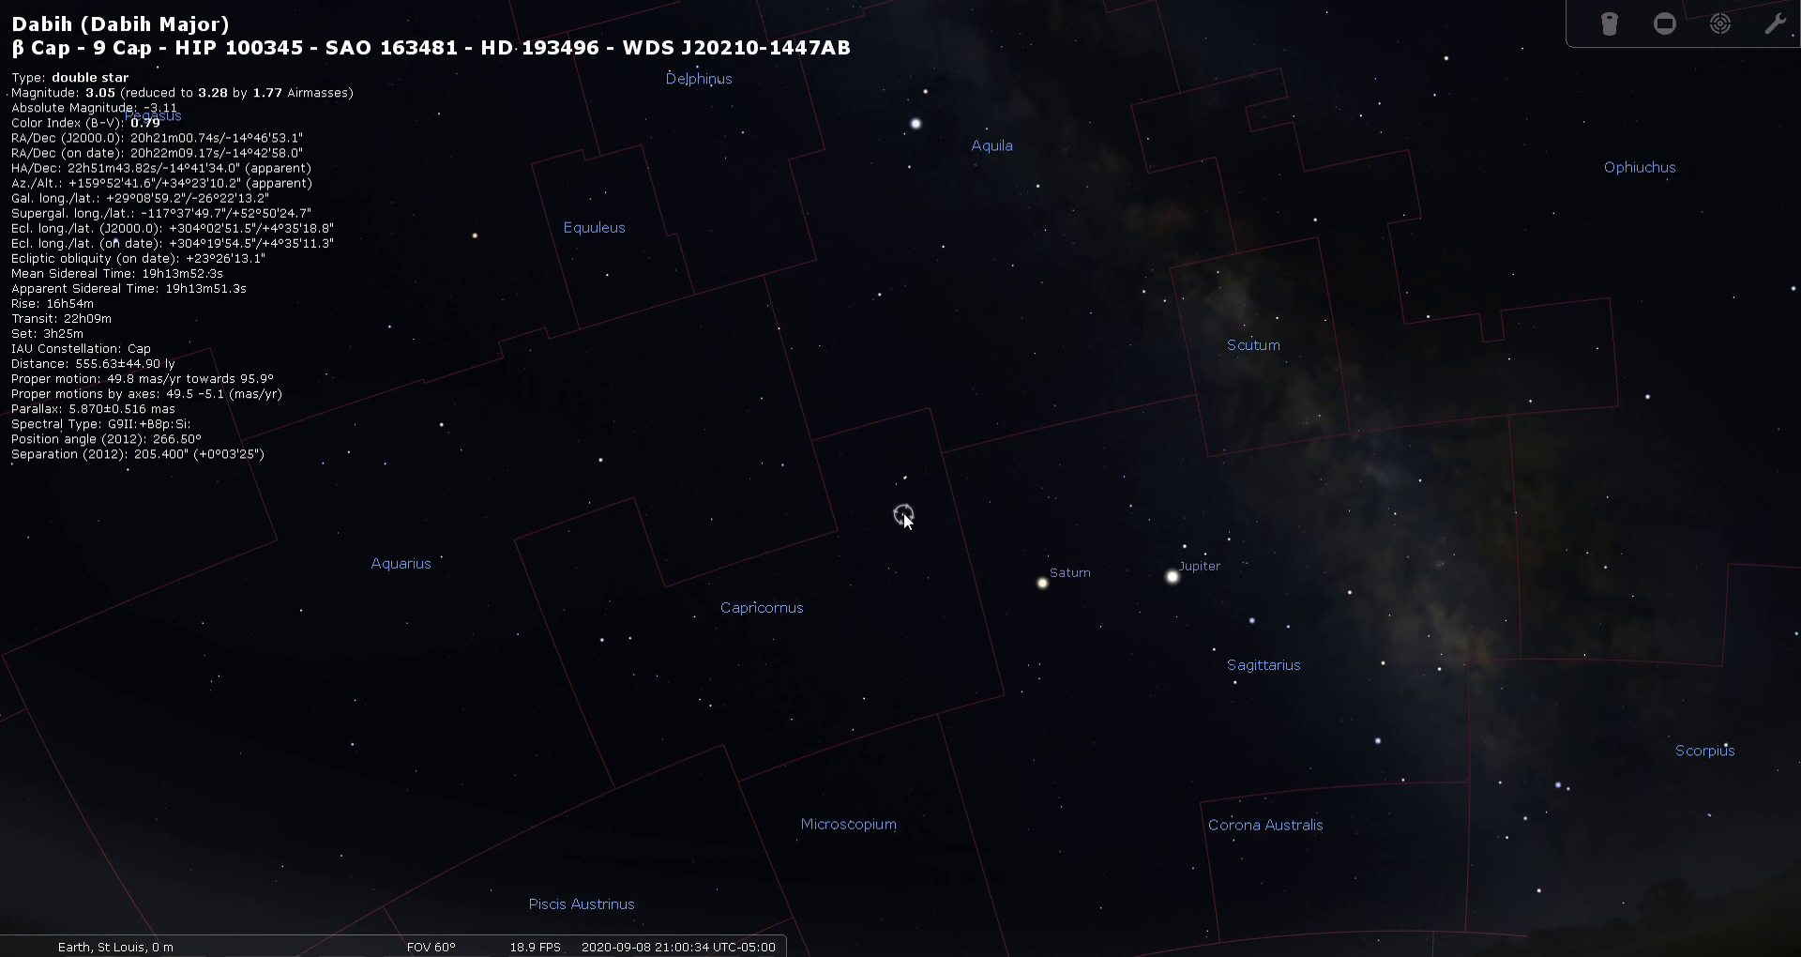
{"action": "left_click", "coordinate": [1718, 29]}
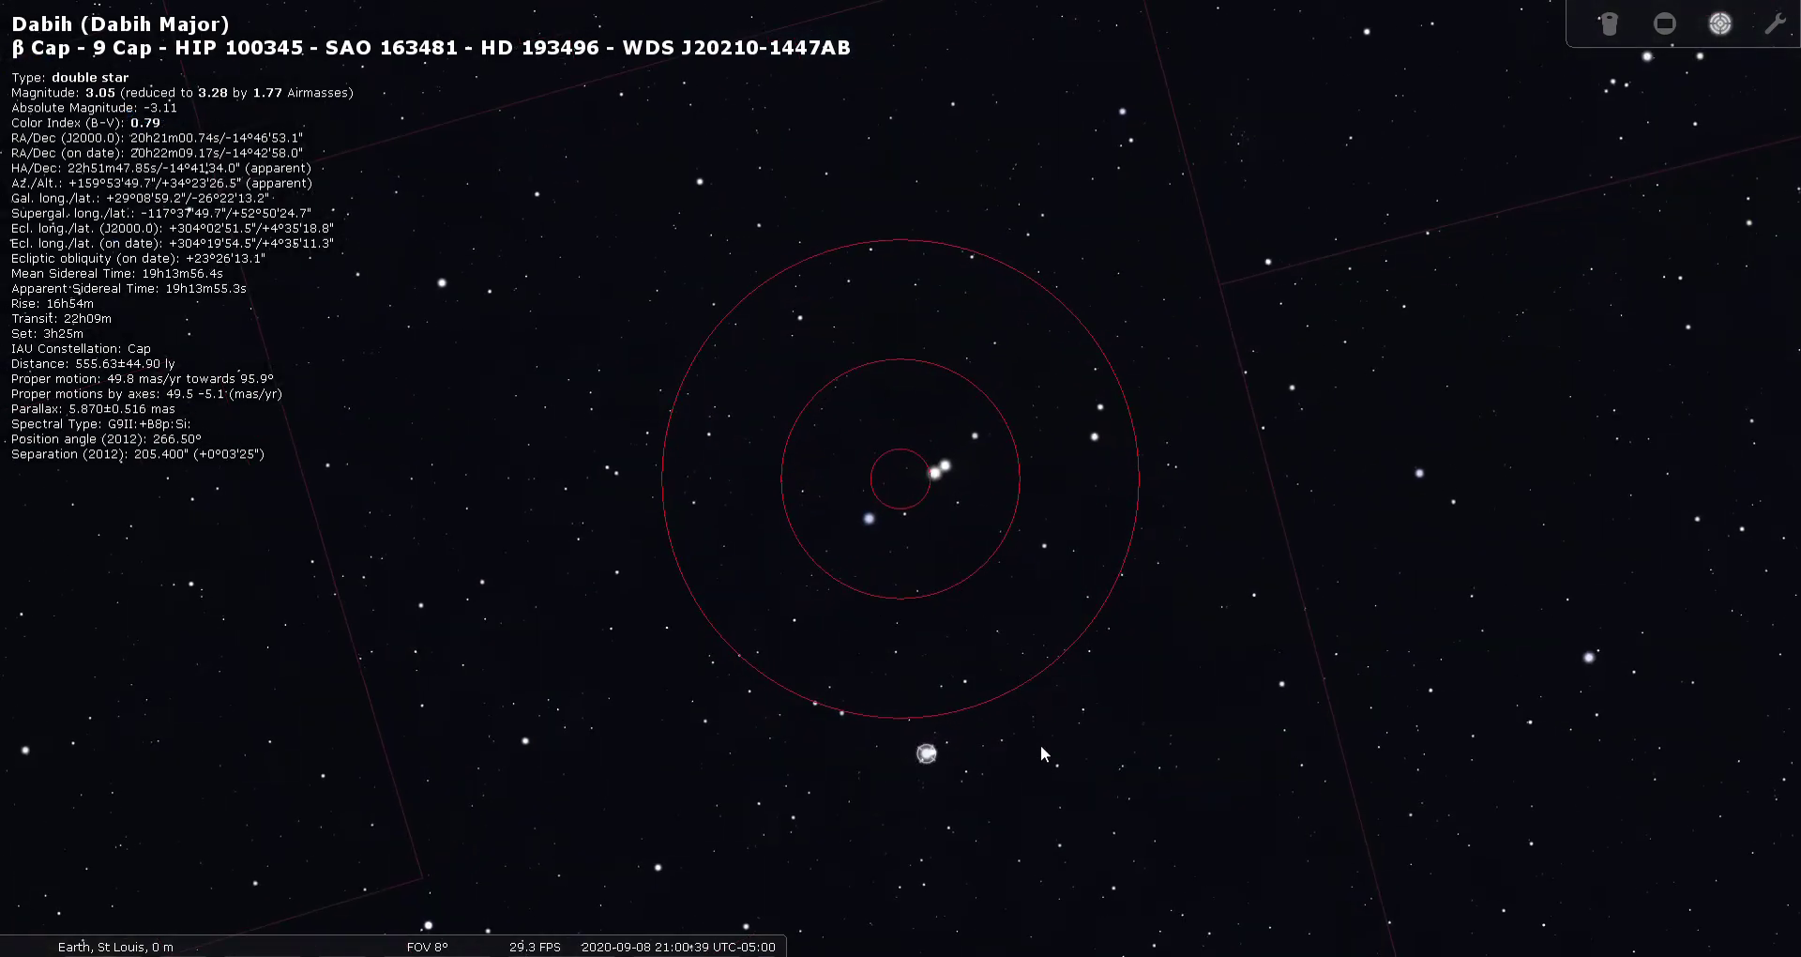
{"action": "left_click_drag", "start_coordinate": [1023, 723], "coordinate": [993, 450]}
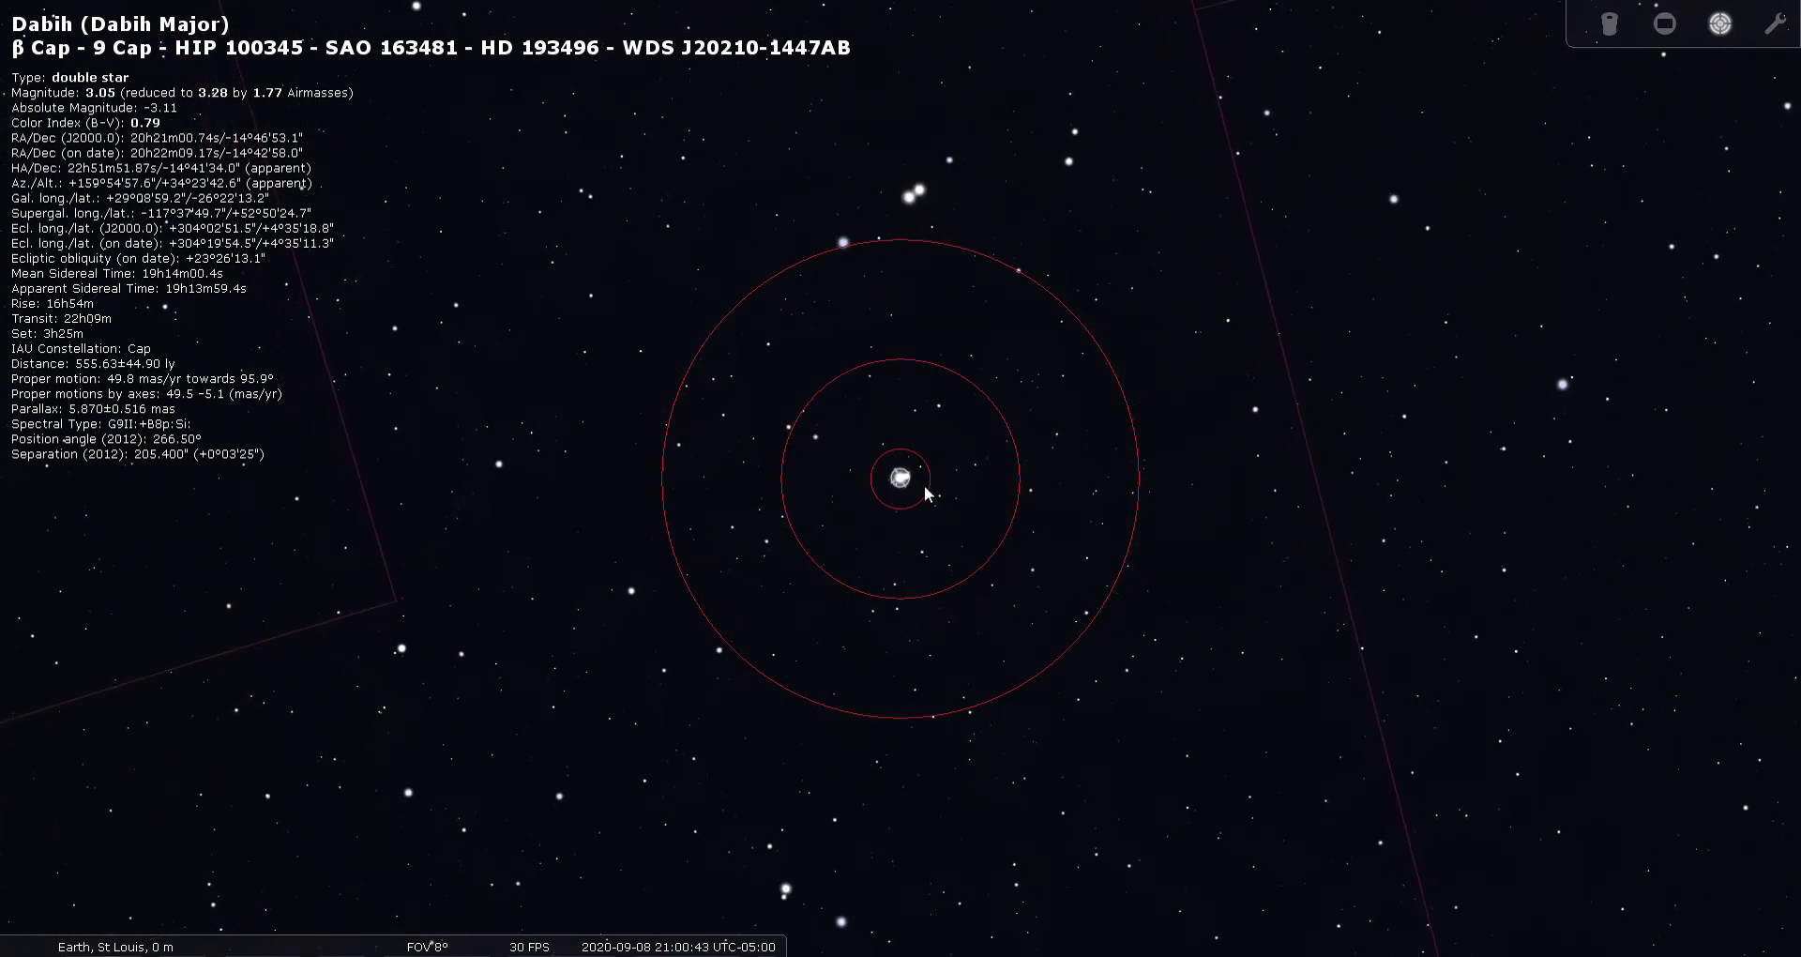
{"action": "scroll", "coordinate": [924, 493], "scroll_direction": "up", "scroll_amount": 2}
{"action": "scroll", "coordinate": [923, 507], "scroll_direction": "up", "scroll_amount": 2}
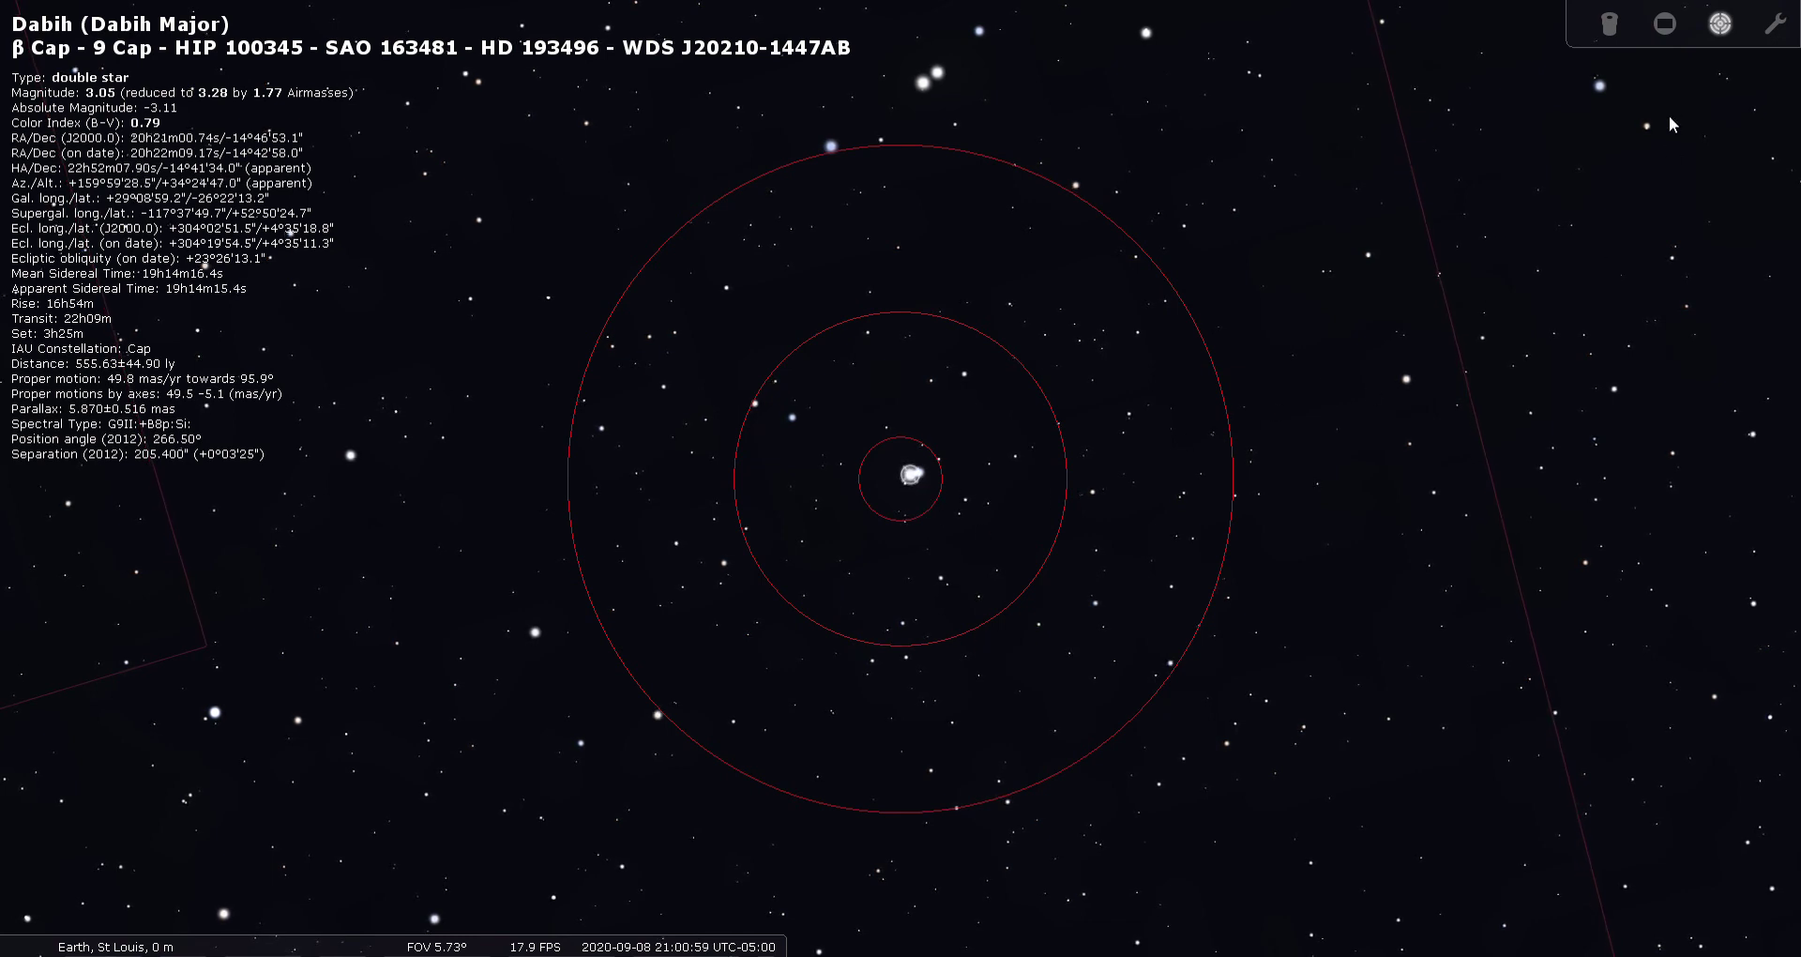
- Examine Dabih through the 24mm Panoptic eyepiece on the Celestron C8 telescope, and return to the Telrad view
{"action": "left_click", "coordinate": [1622, 16]}
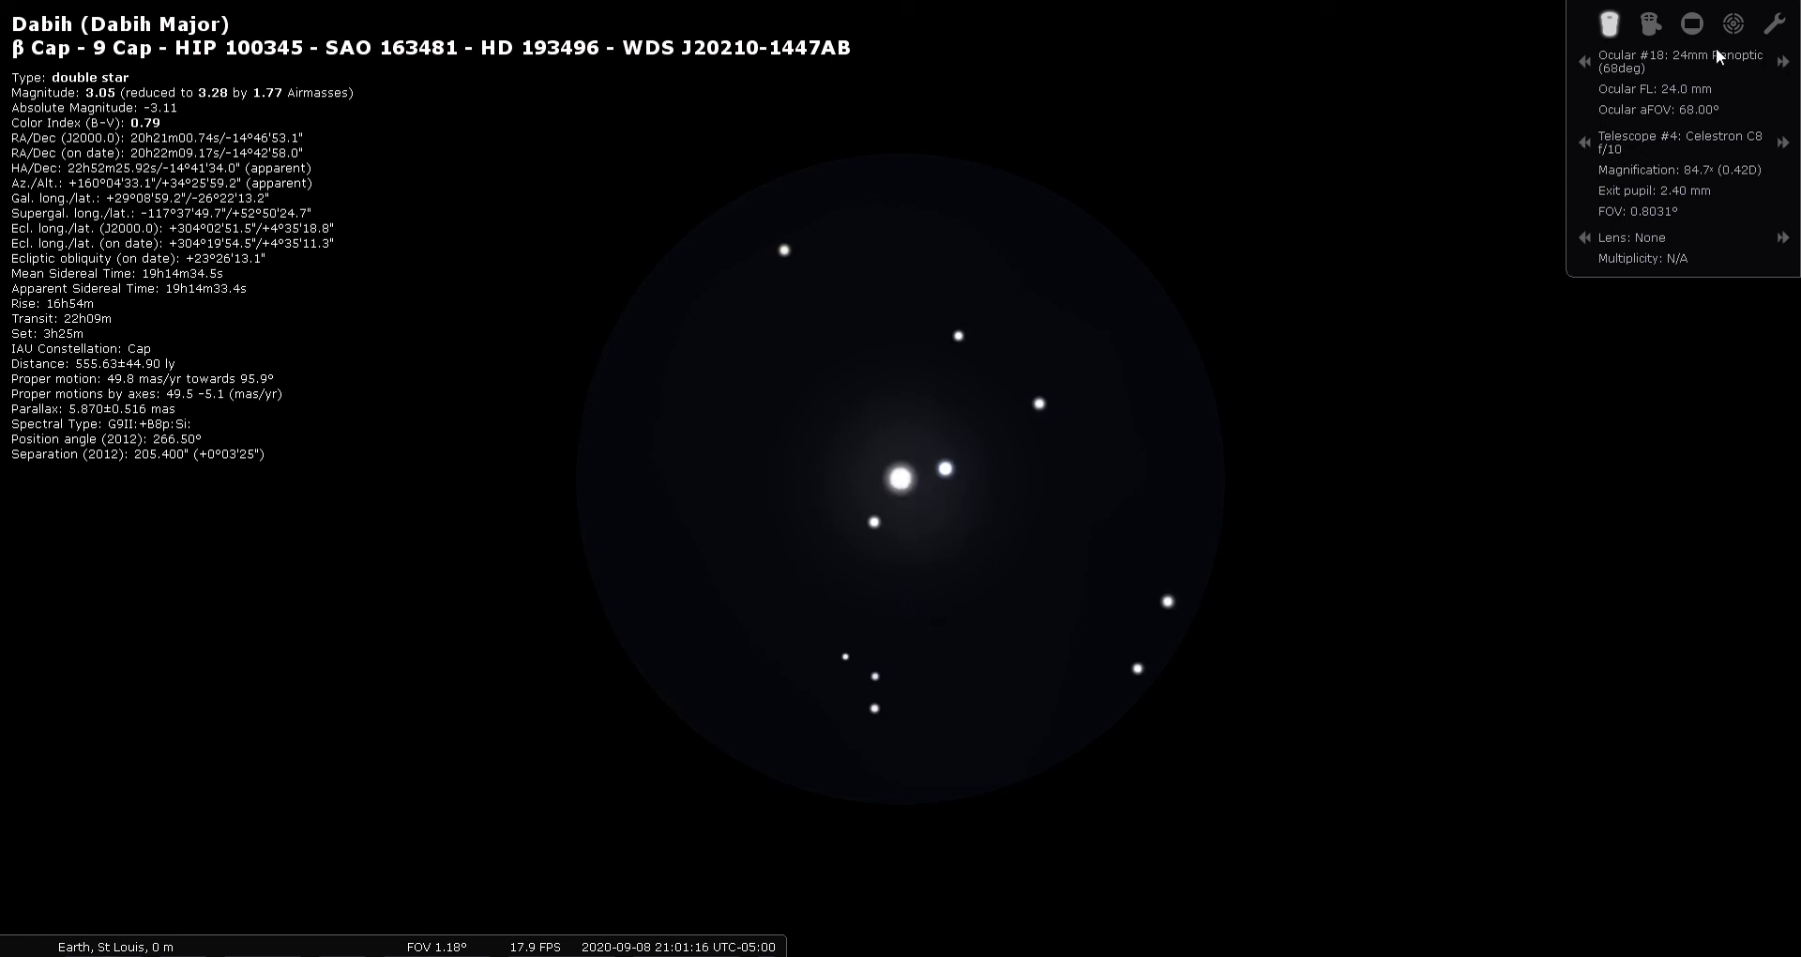
{"action": "left_click", "coordinate": [1732, 25]}
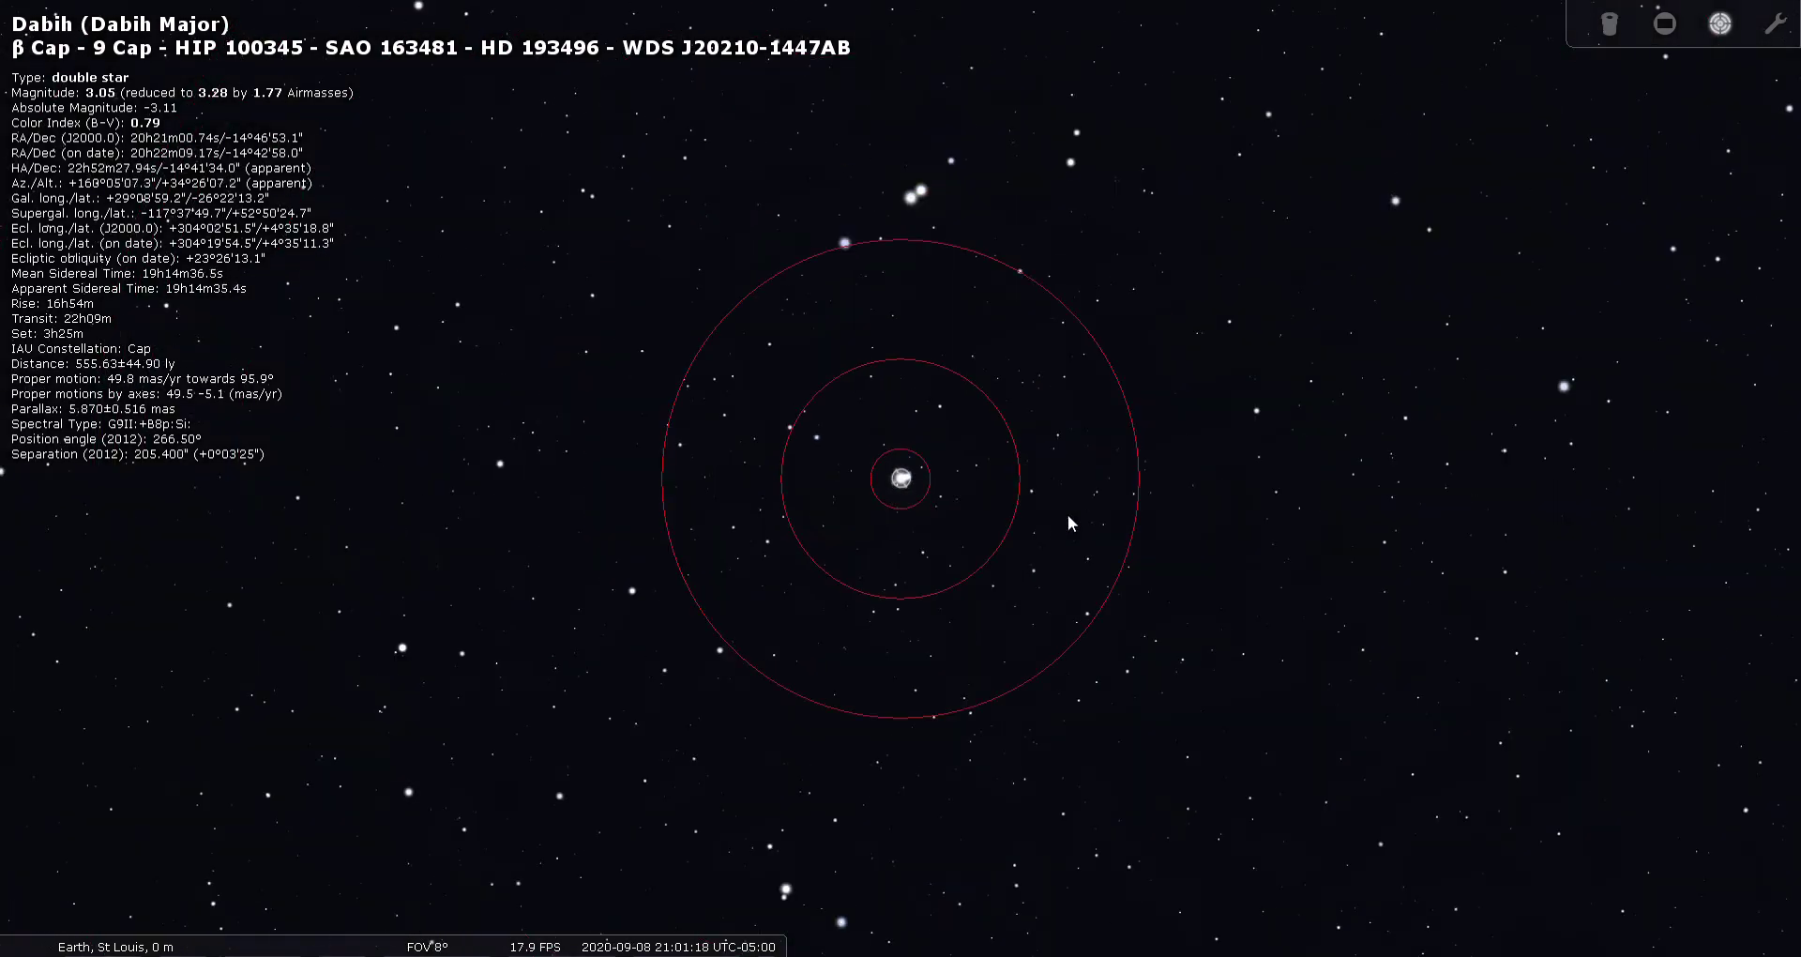
- Return to the 60° sky view with the Telrad circles and constellation boundaries off and Dabih deselected
{"action": "scroll", "coordinate": [1068, 514], "scroll_direction": "down", "scroll_amount": 8}
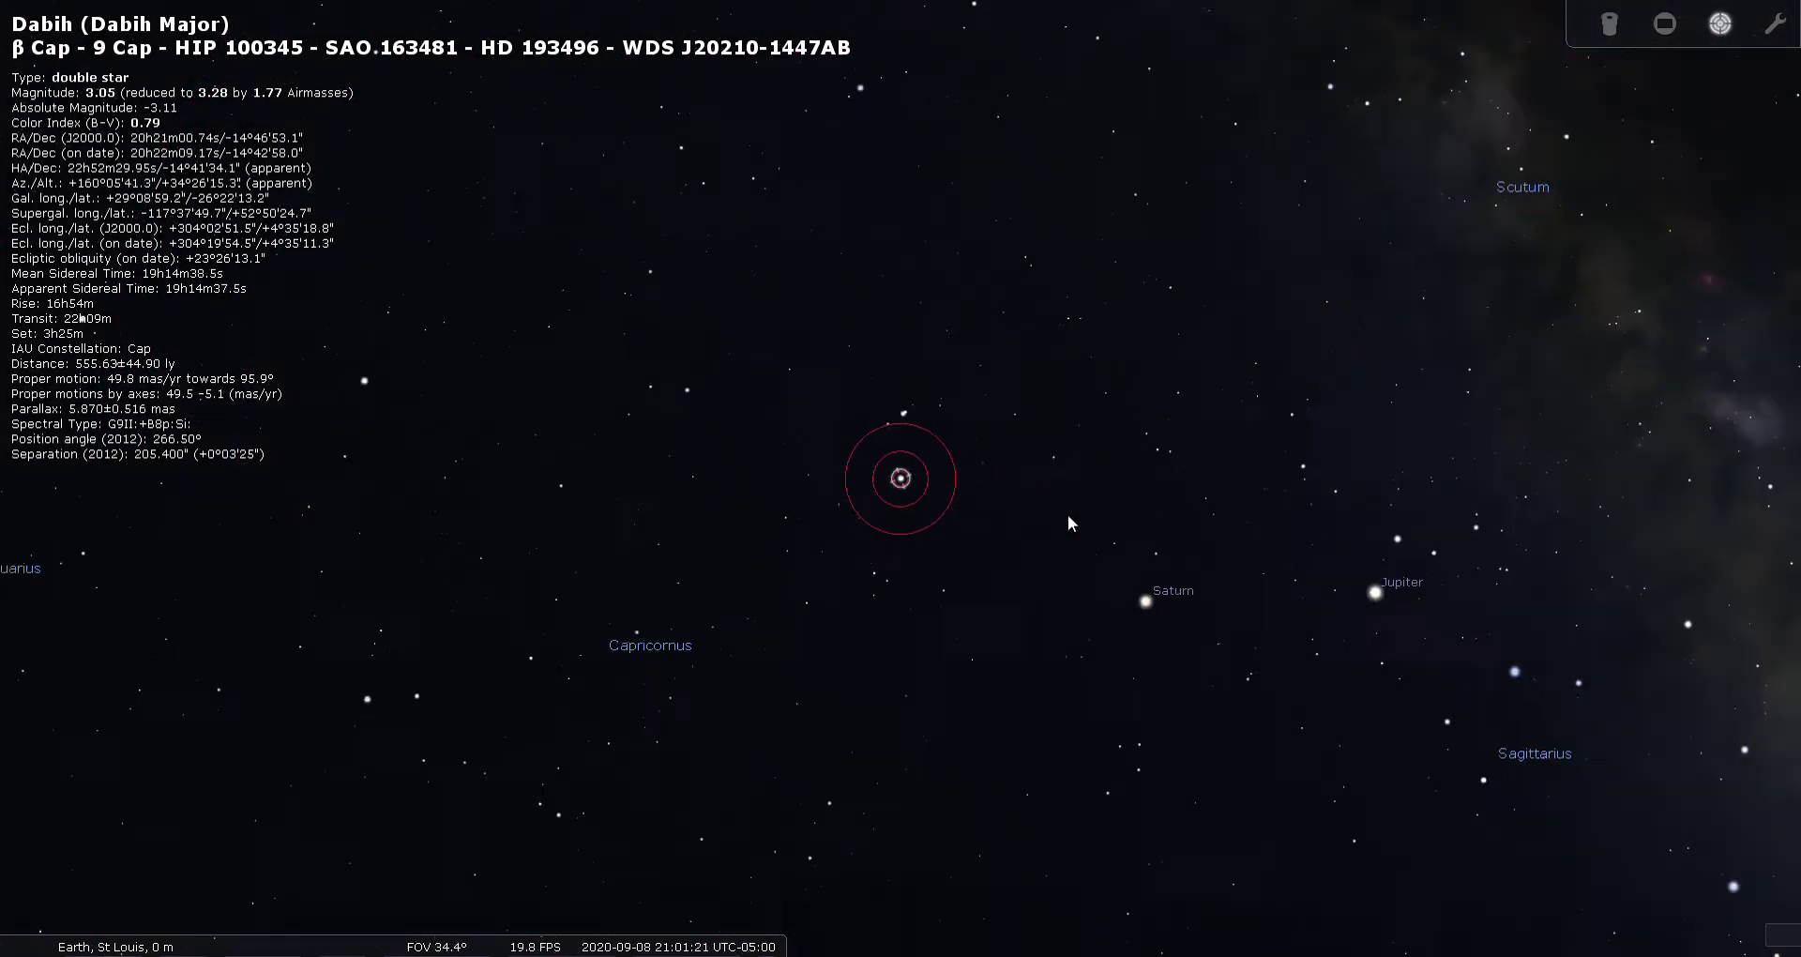
{"action": "left_click", "coordinate": [1725, 19]}
{"action": "left_click", "coordinate": [1412, 187]}
{"action": "right_click", "coordinate": [976, 453]}
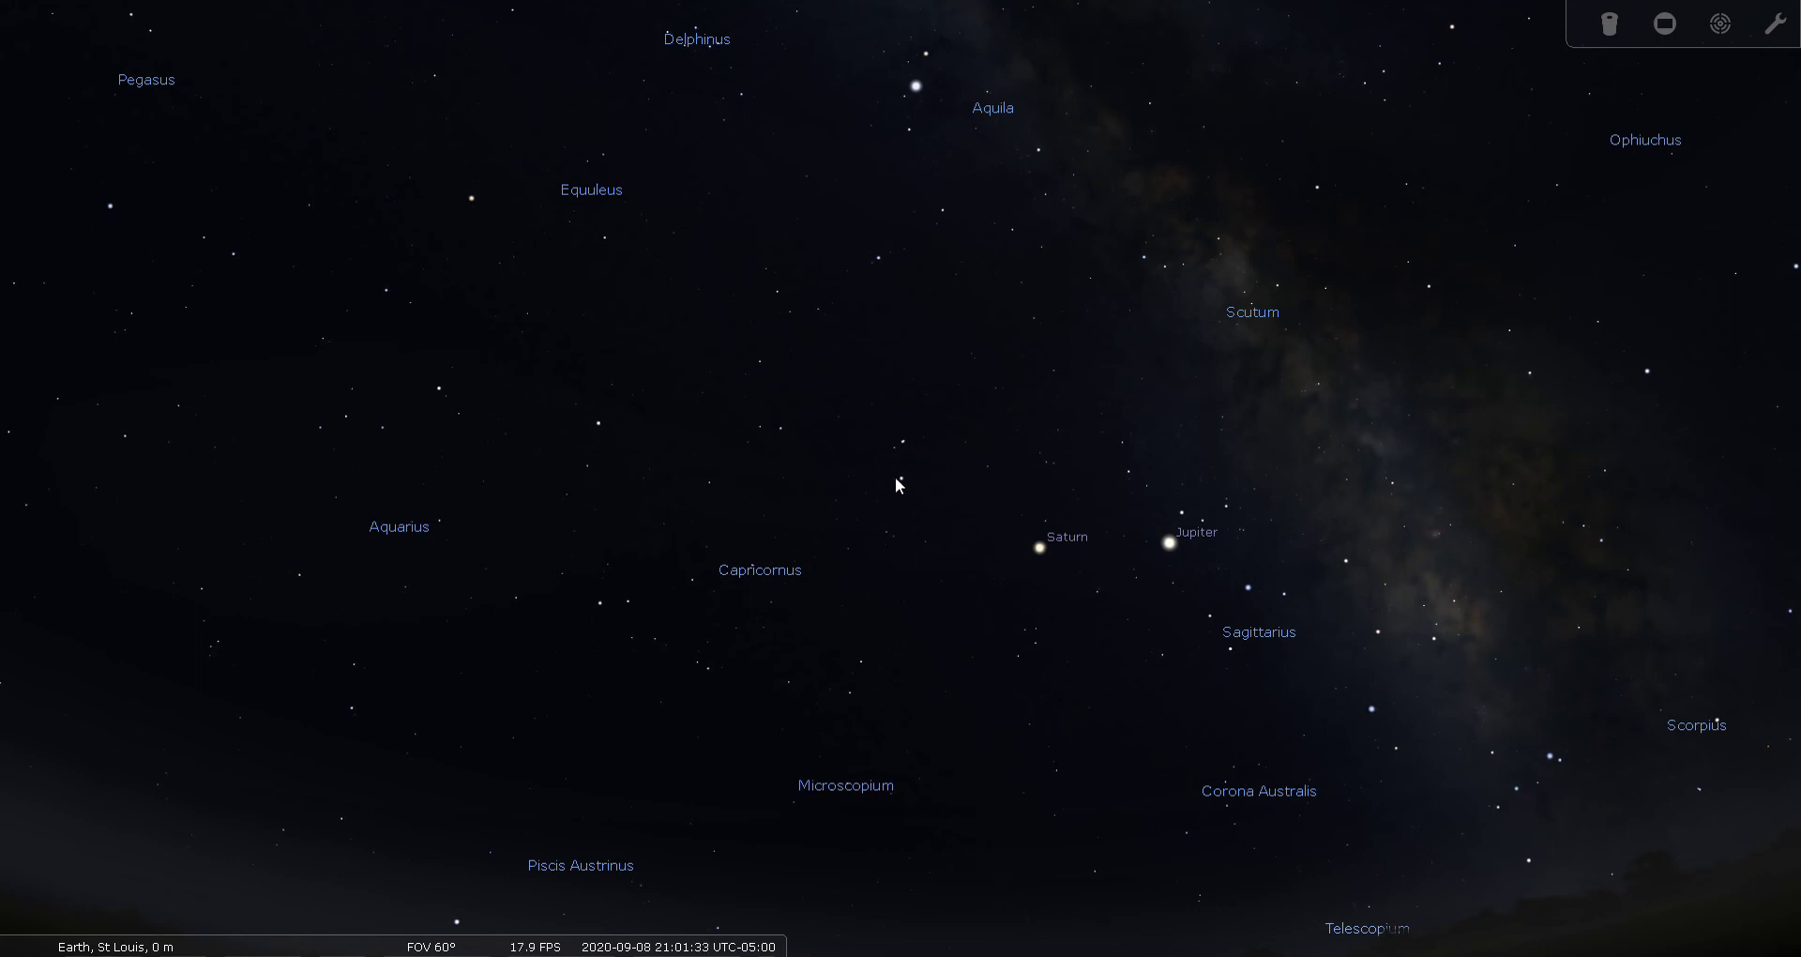
- Hide the constellation labels, leaving no star selected near Dabih in the 60° sky
{"action": "left_click", "coordinate": [903, 479]}
{"action": "left_click", "coordinate": [967, 443]}
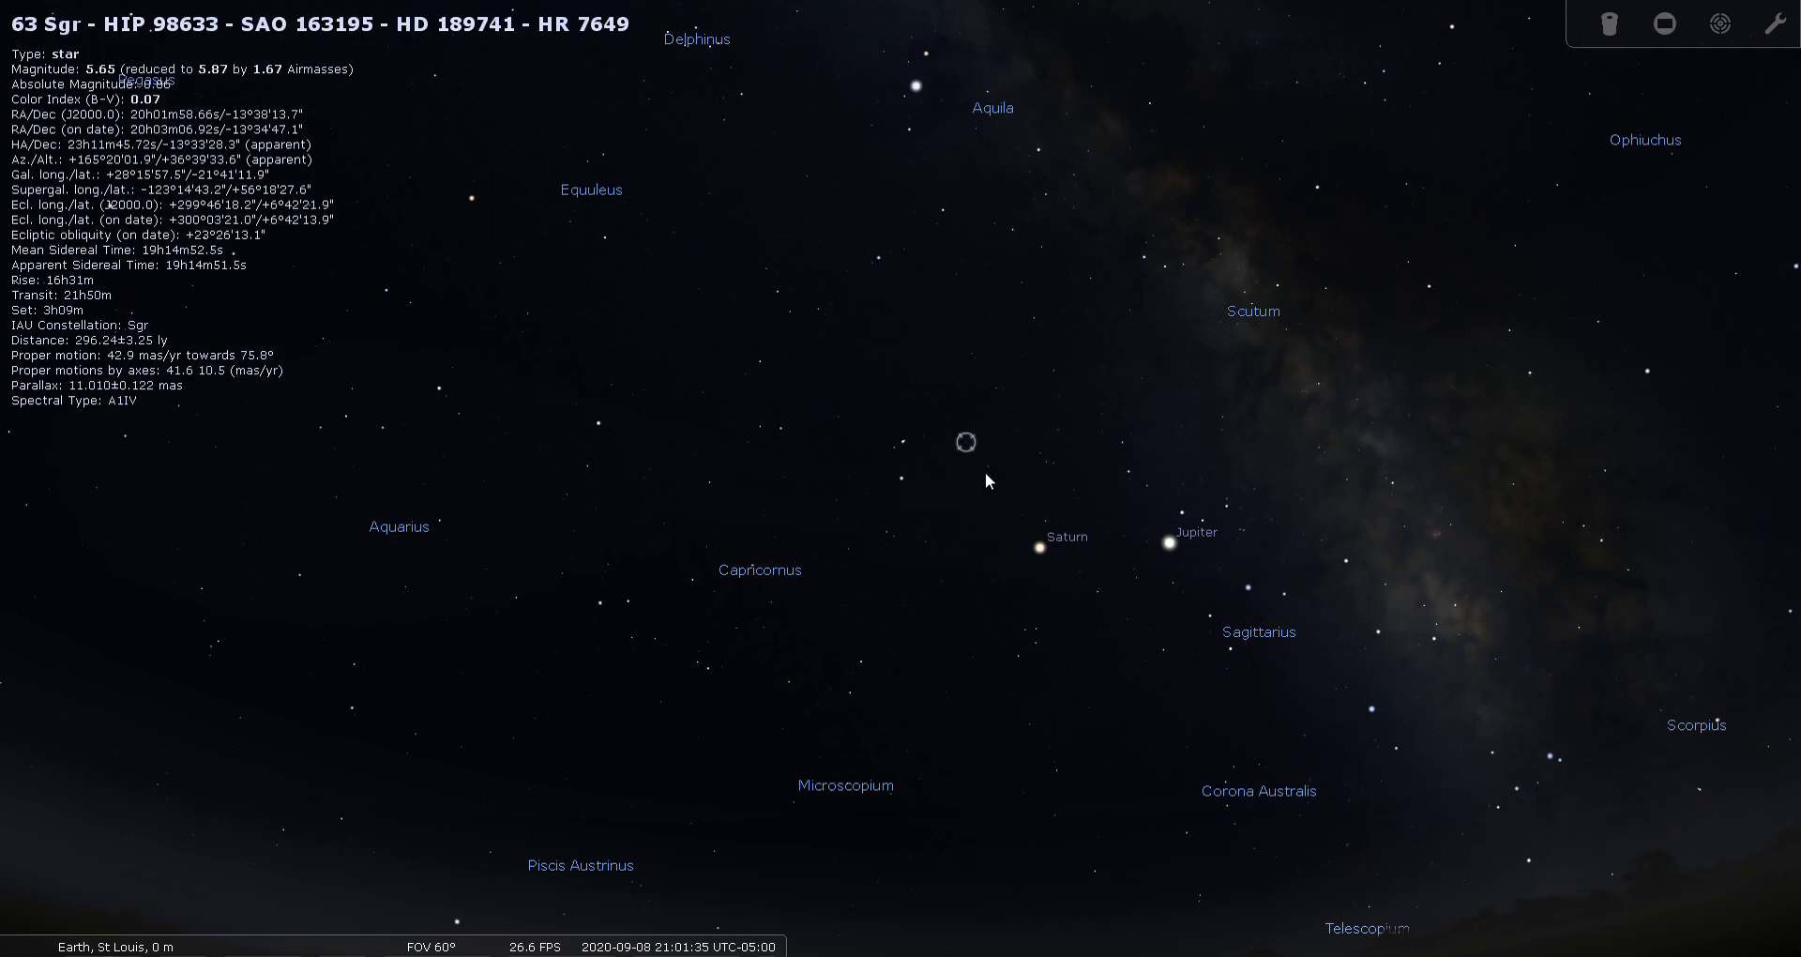
{"action": "right_click", "coordinate": [952, 473]}
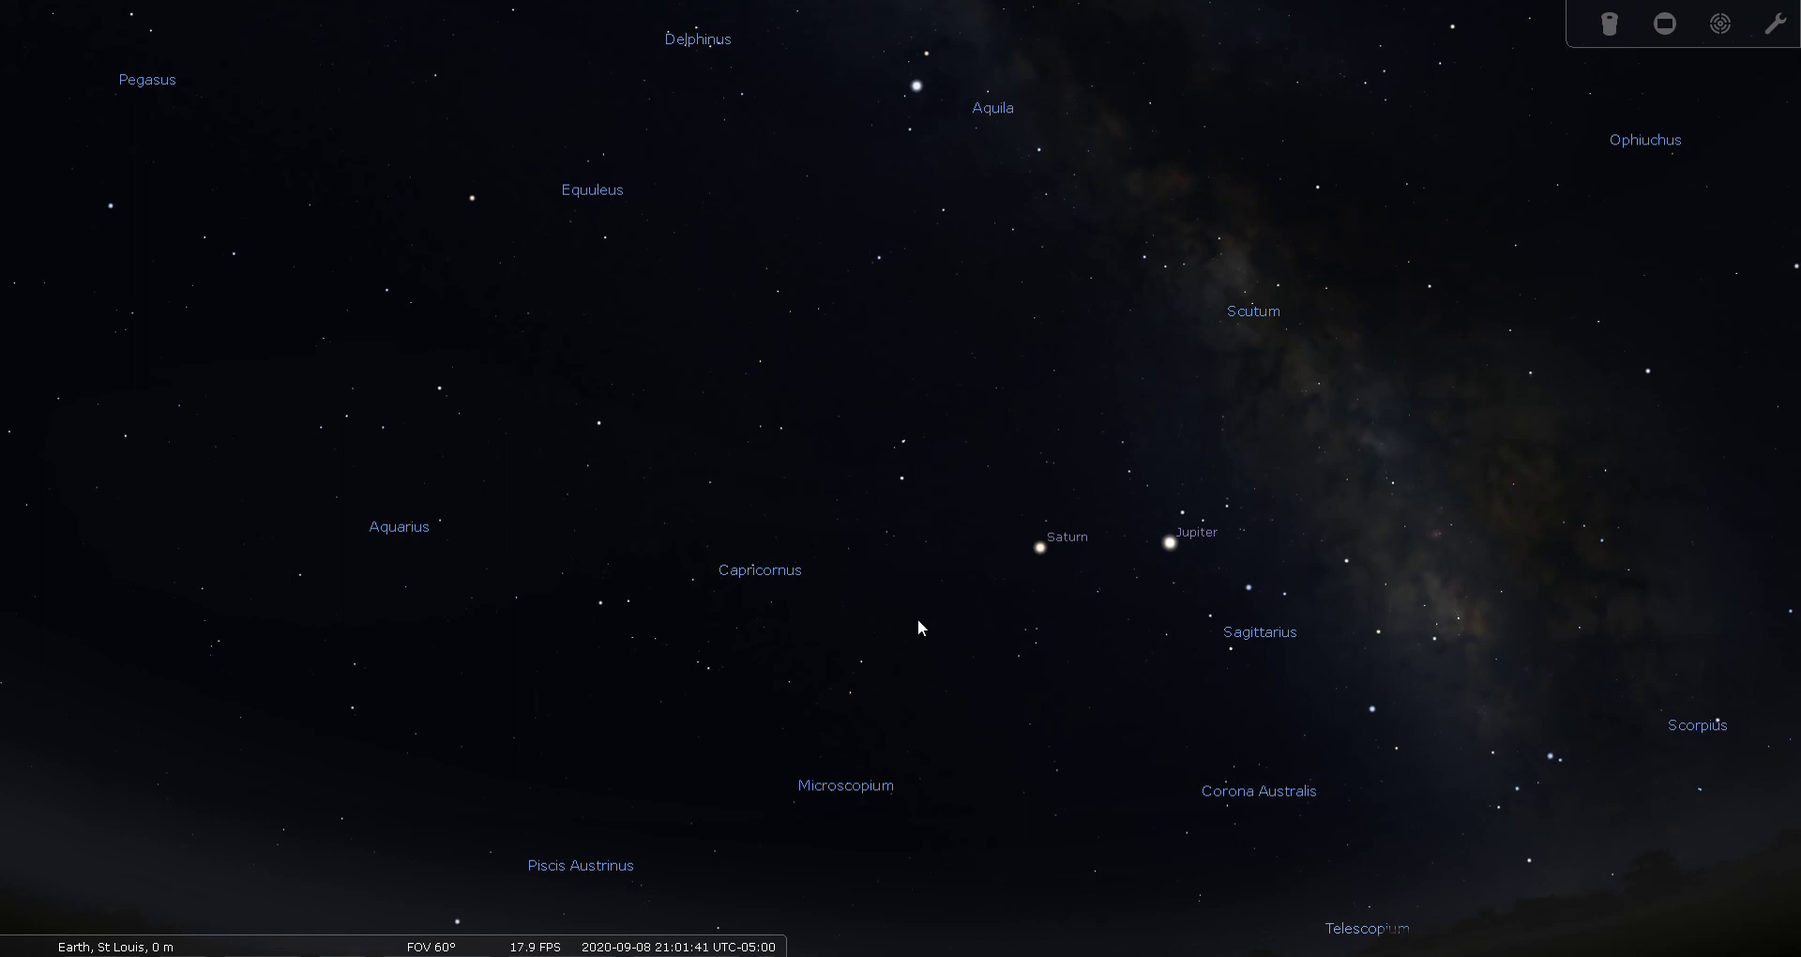
{"action": "key", "text": "v"}
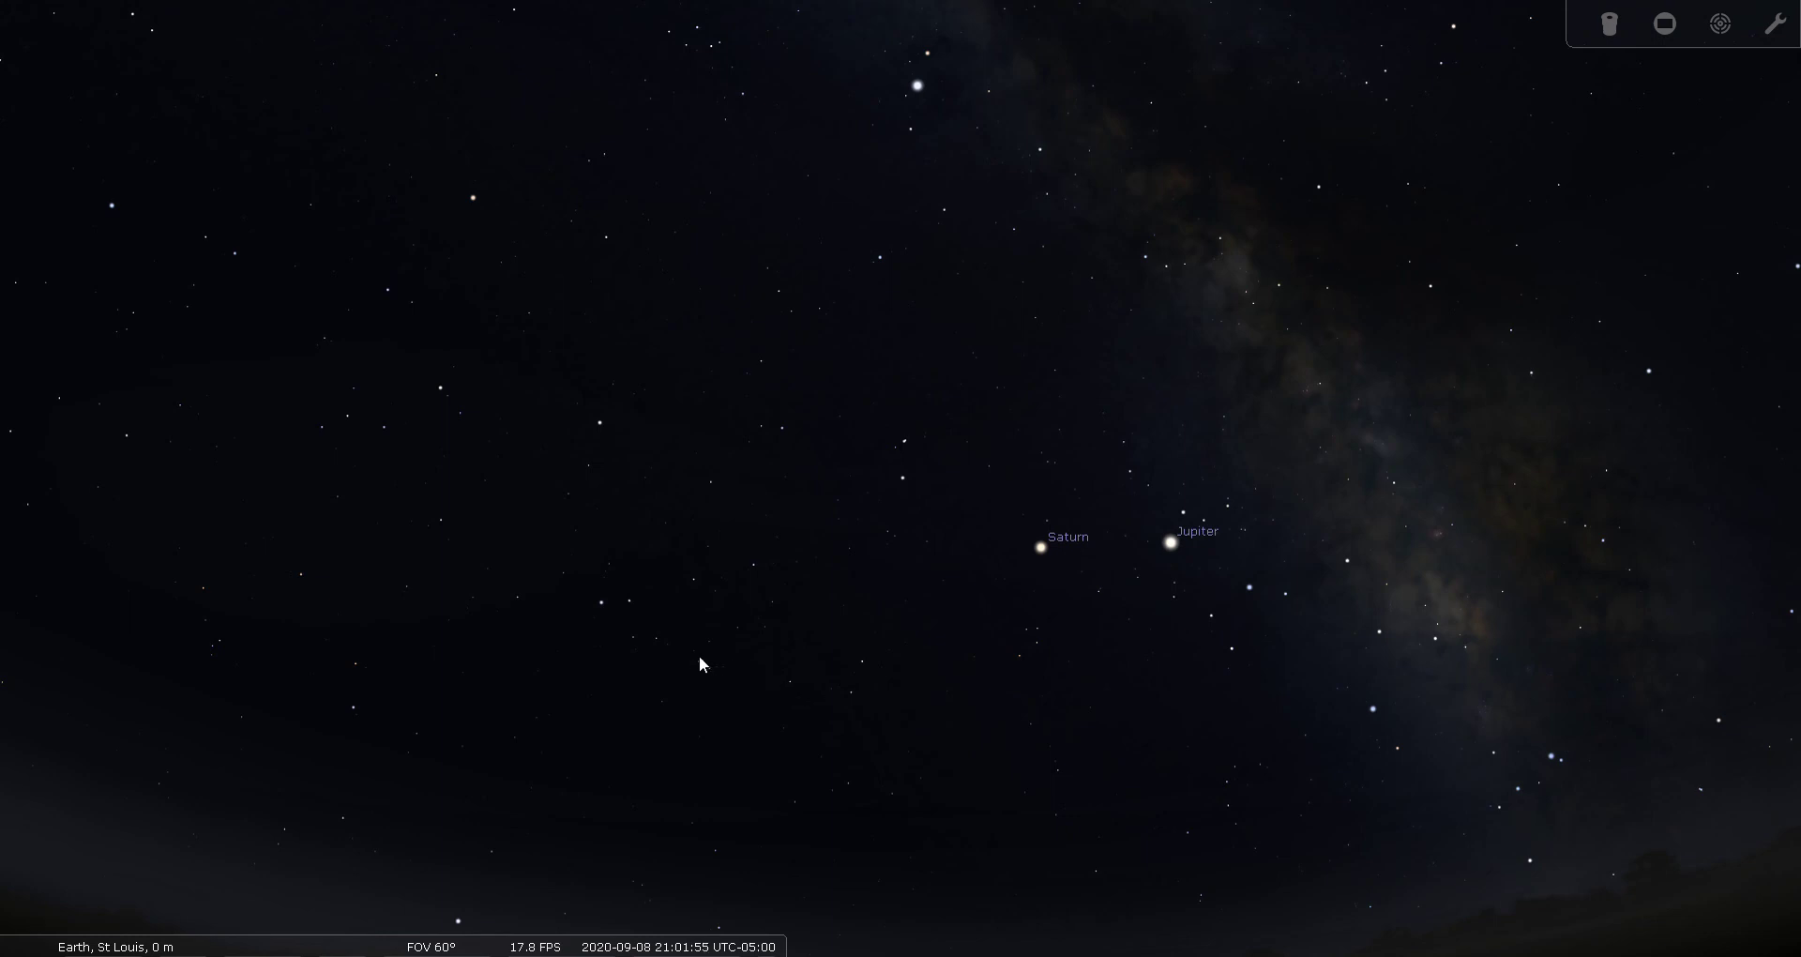
- Select the star Deneb Algedi in Capricornus and centre it at a field of view of 13.4°
{"action": "left_click", "coordinate": [601, 603]}
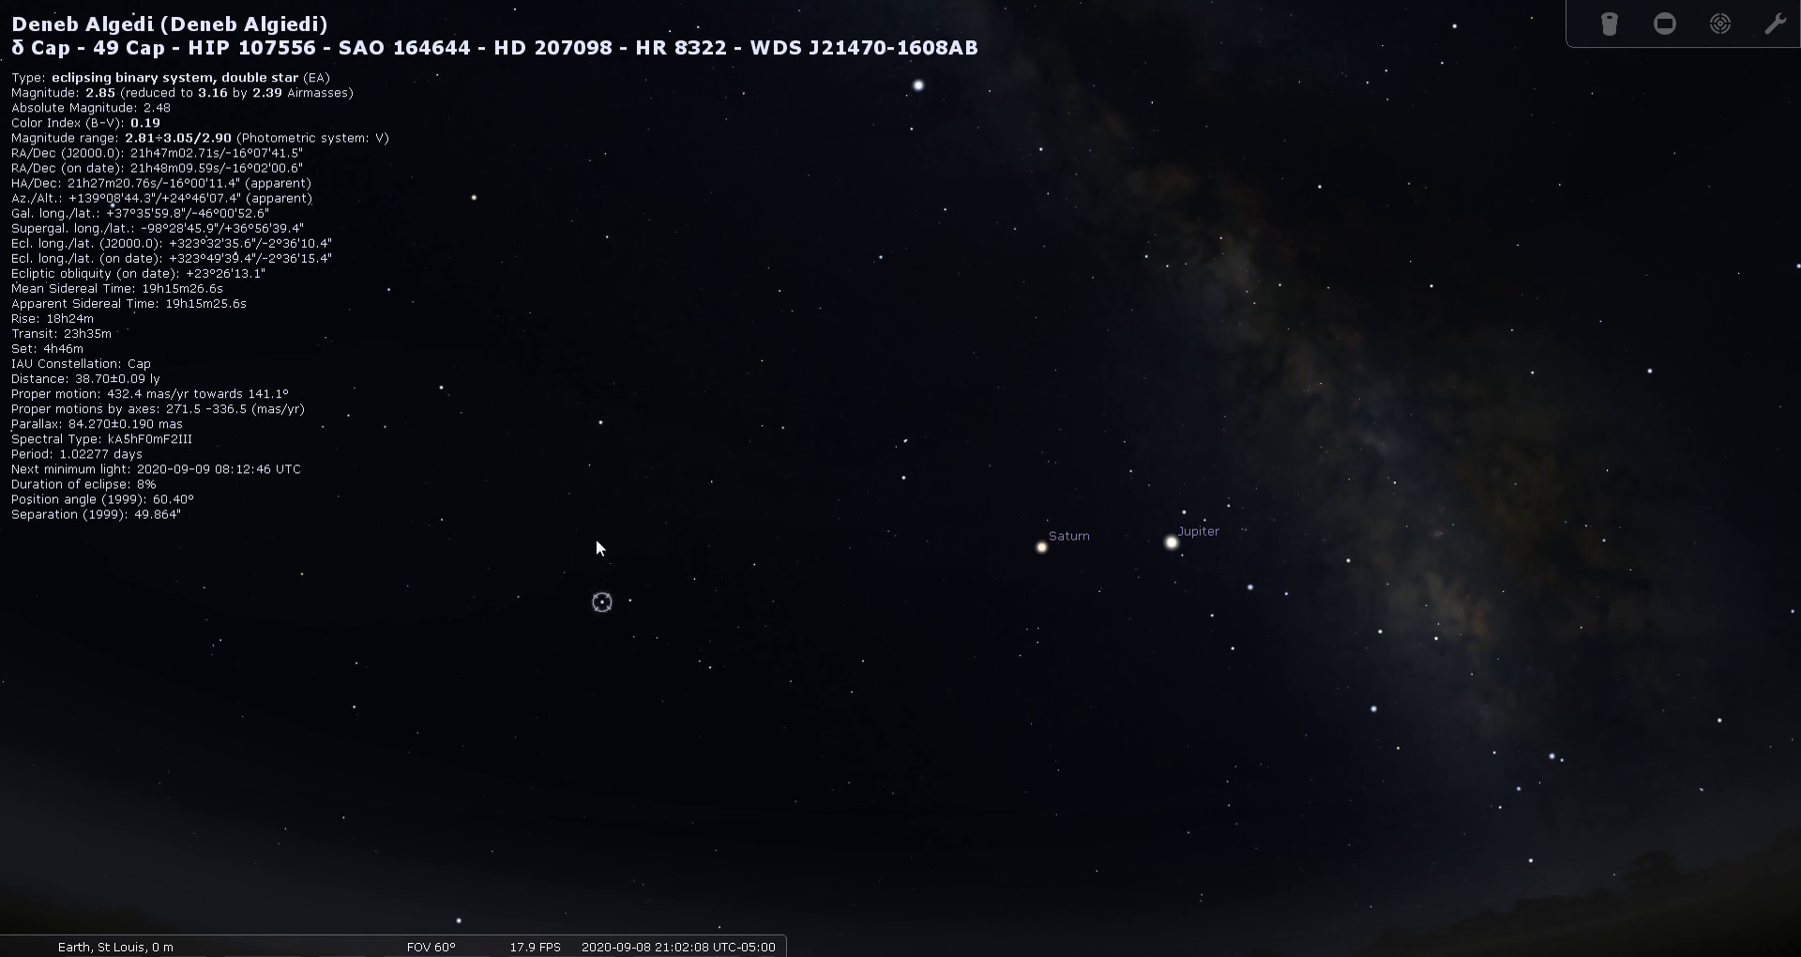
{"action": "left_click_drag", "start_coordinate": [689, 569], "coordinate": [946, 461]}
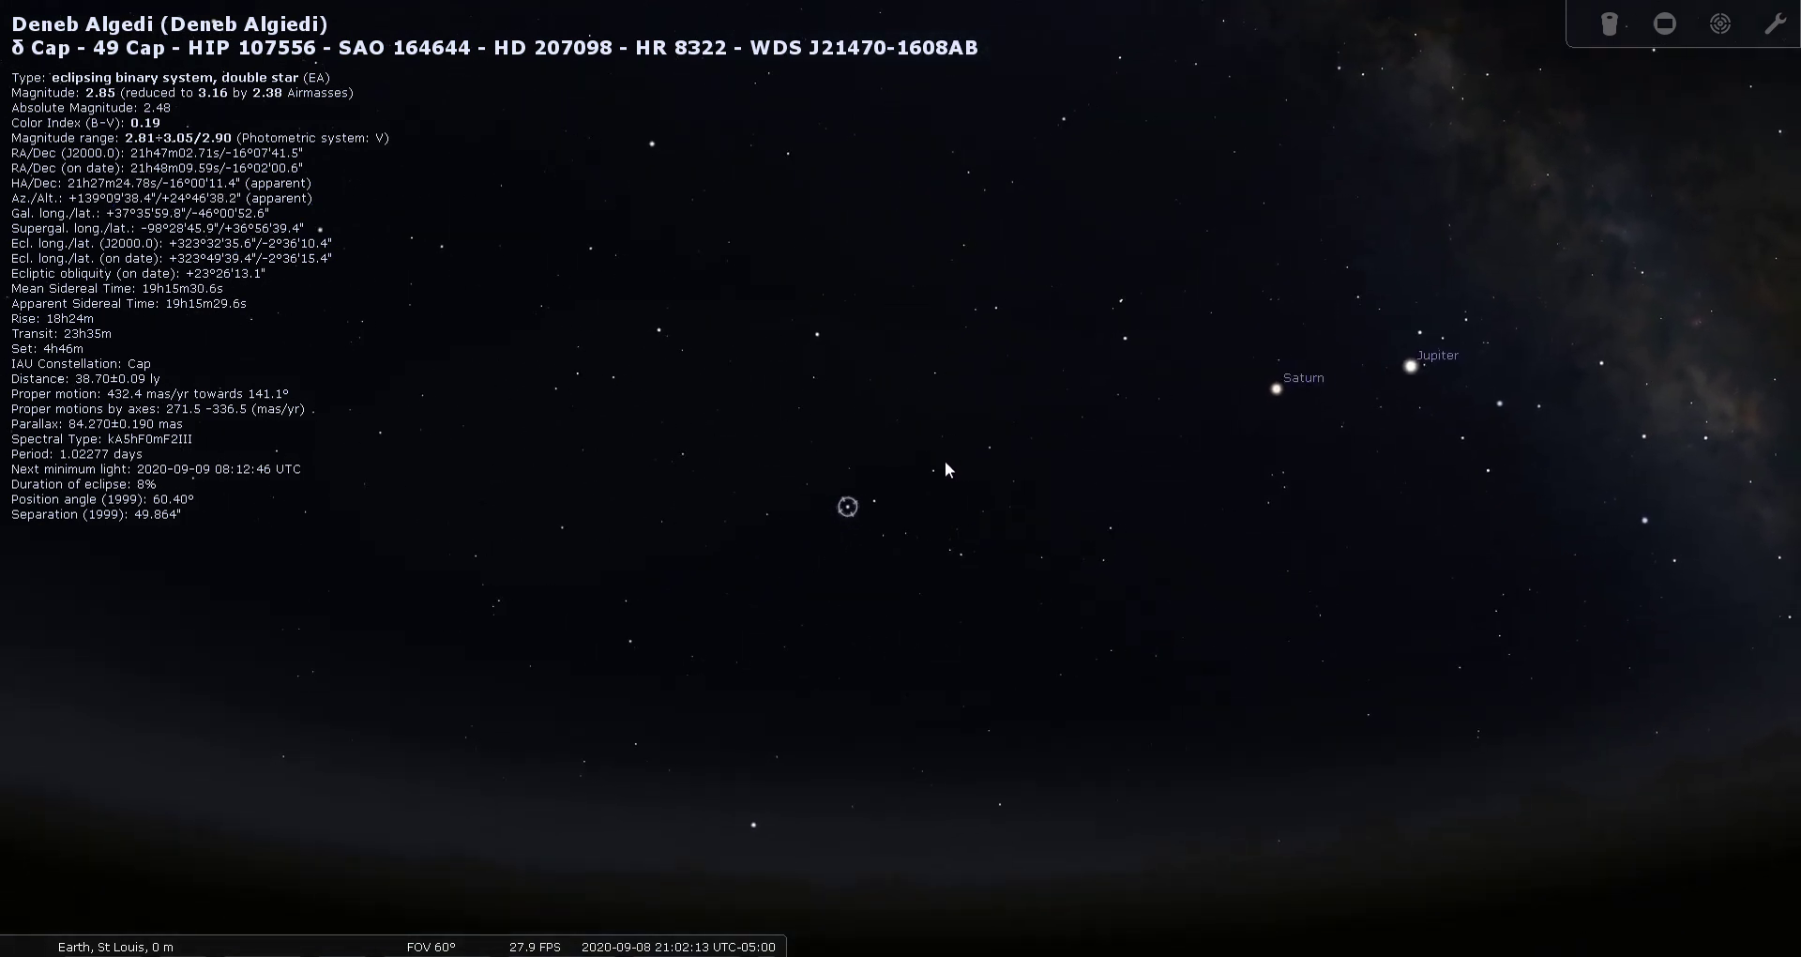
{"action": "scroll", "coordinate": [838, 531], "scroll_direction": "up", "scroll_amount": 5}
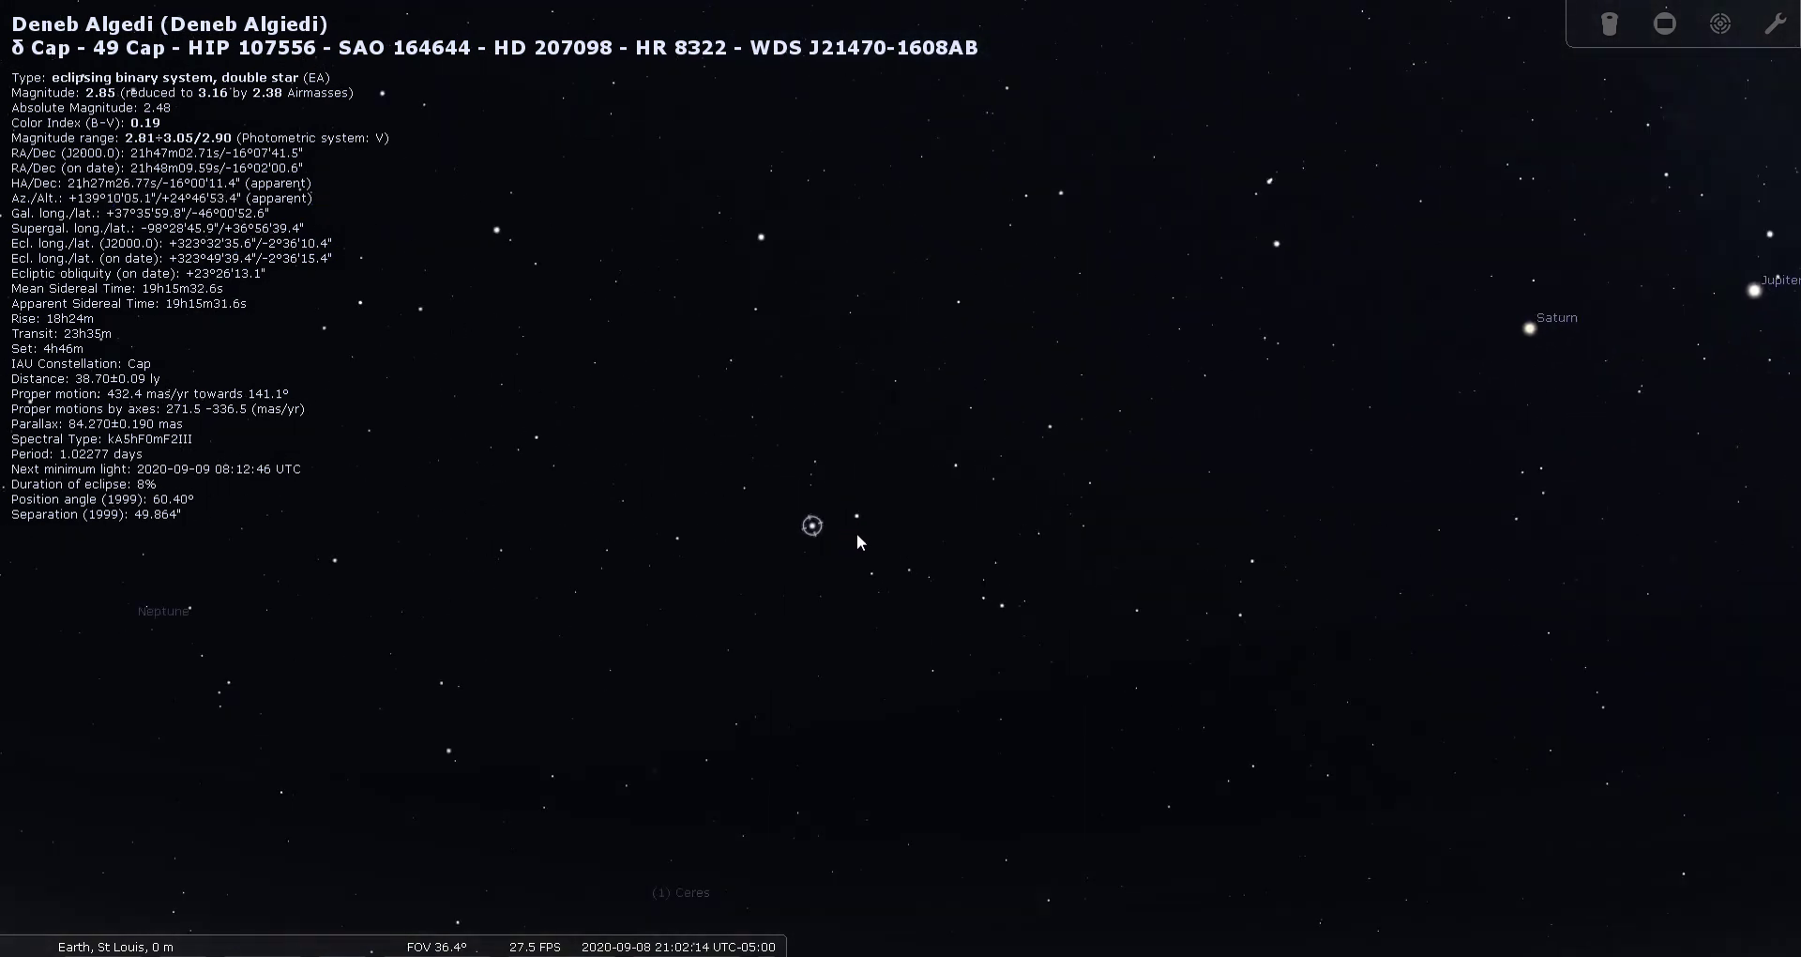
{"action": "left_click_drag", "start_coordinate": [855, 534], "coordinate": [952, 458]}
{"action": "scroll", "coordinate": [920, 463], "scroll_direction": "up", "scroll_amount": 3}
{"action": "left_click_drag", "start_coordinate": [987, 396], "coordinate": [933, 463]}
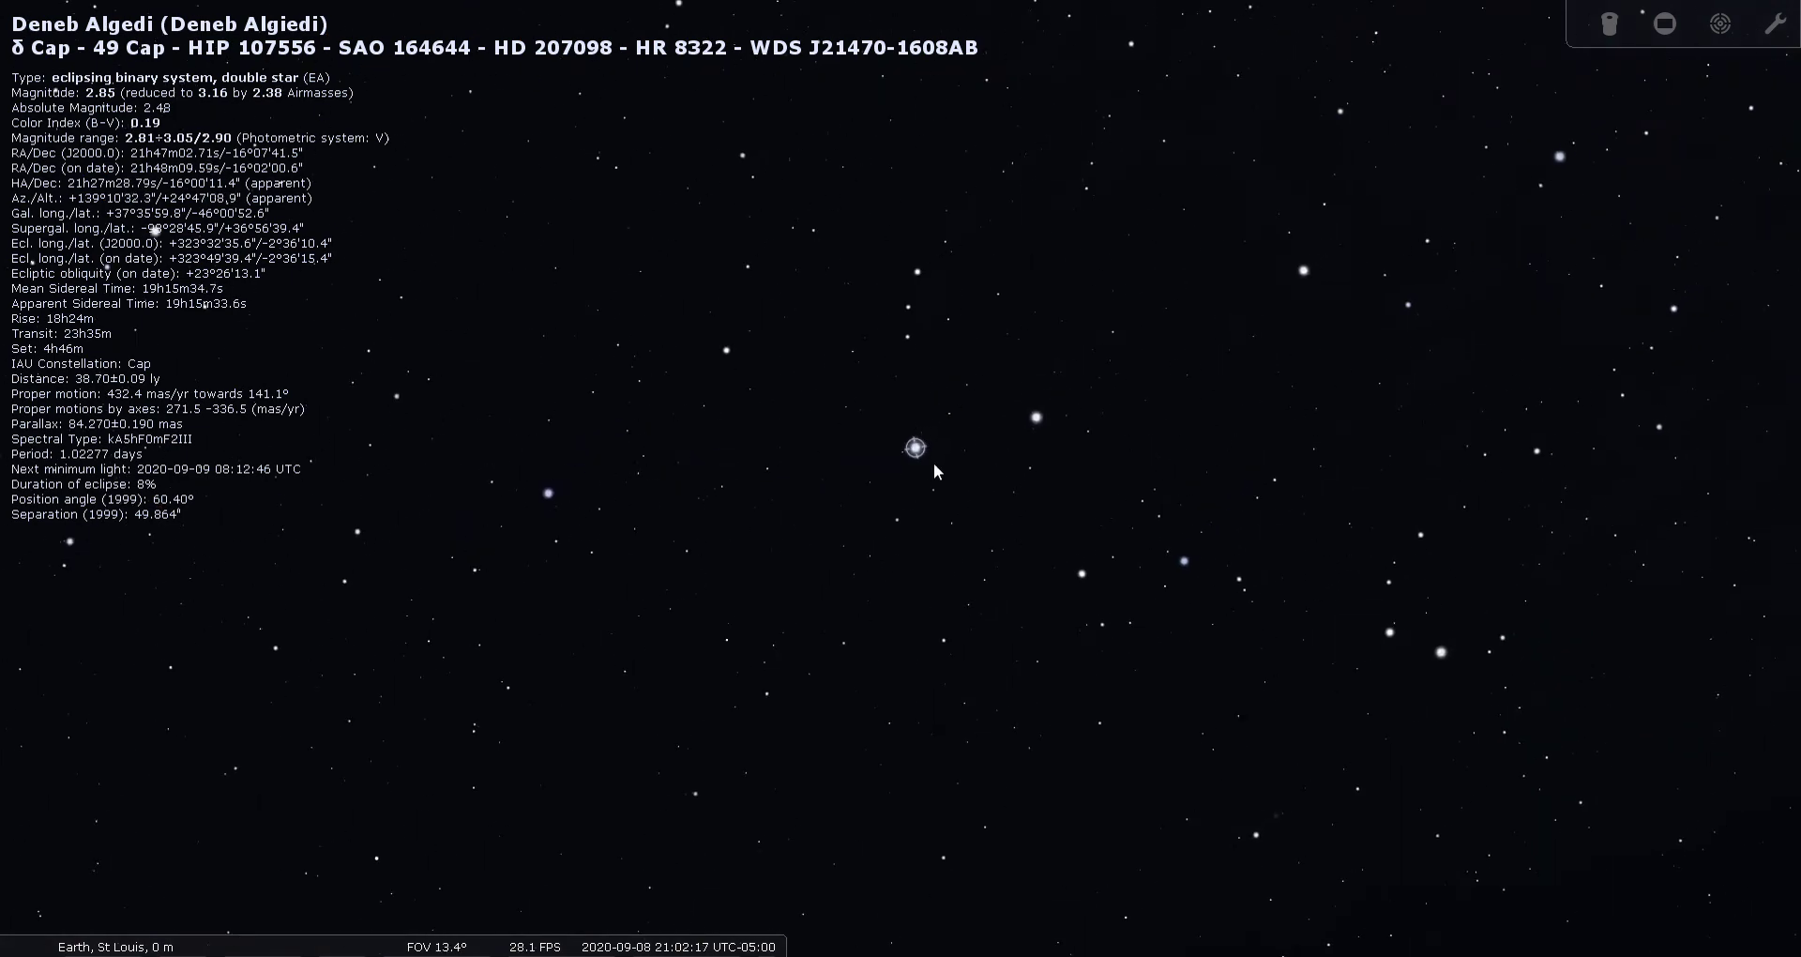
{"action": "key", "text": "space"}
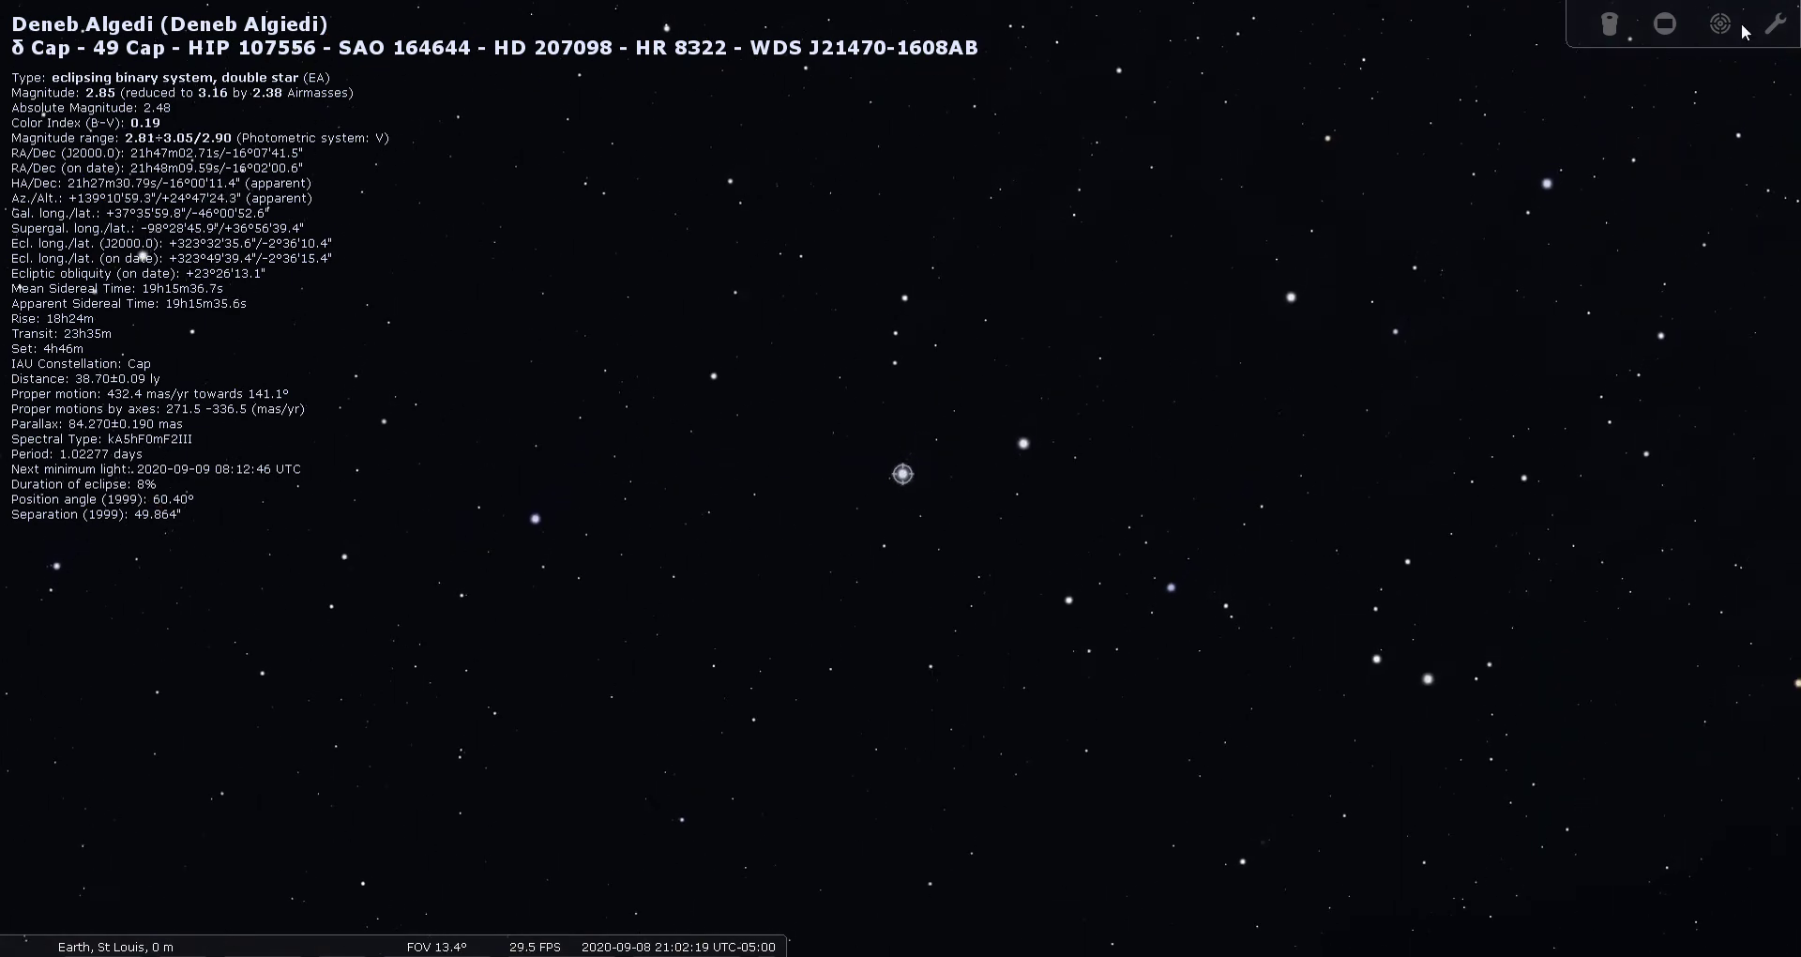
- Show the Telrad circles around Deneb Algedi and examine the star in close-up, down to a 0.0198° field of view
{"action": "left_click", "coordinate": [1727, 31]}
{"action": "scroll", "coordinate": [1021, 522], "scroll_direction": "up", "scroll_amount": 4}
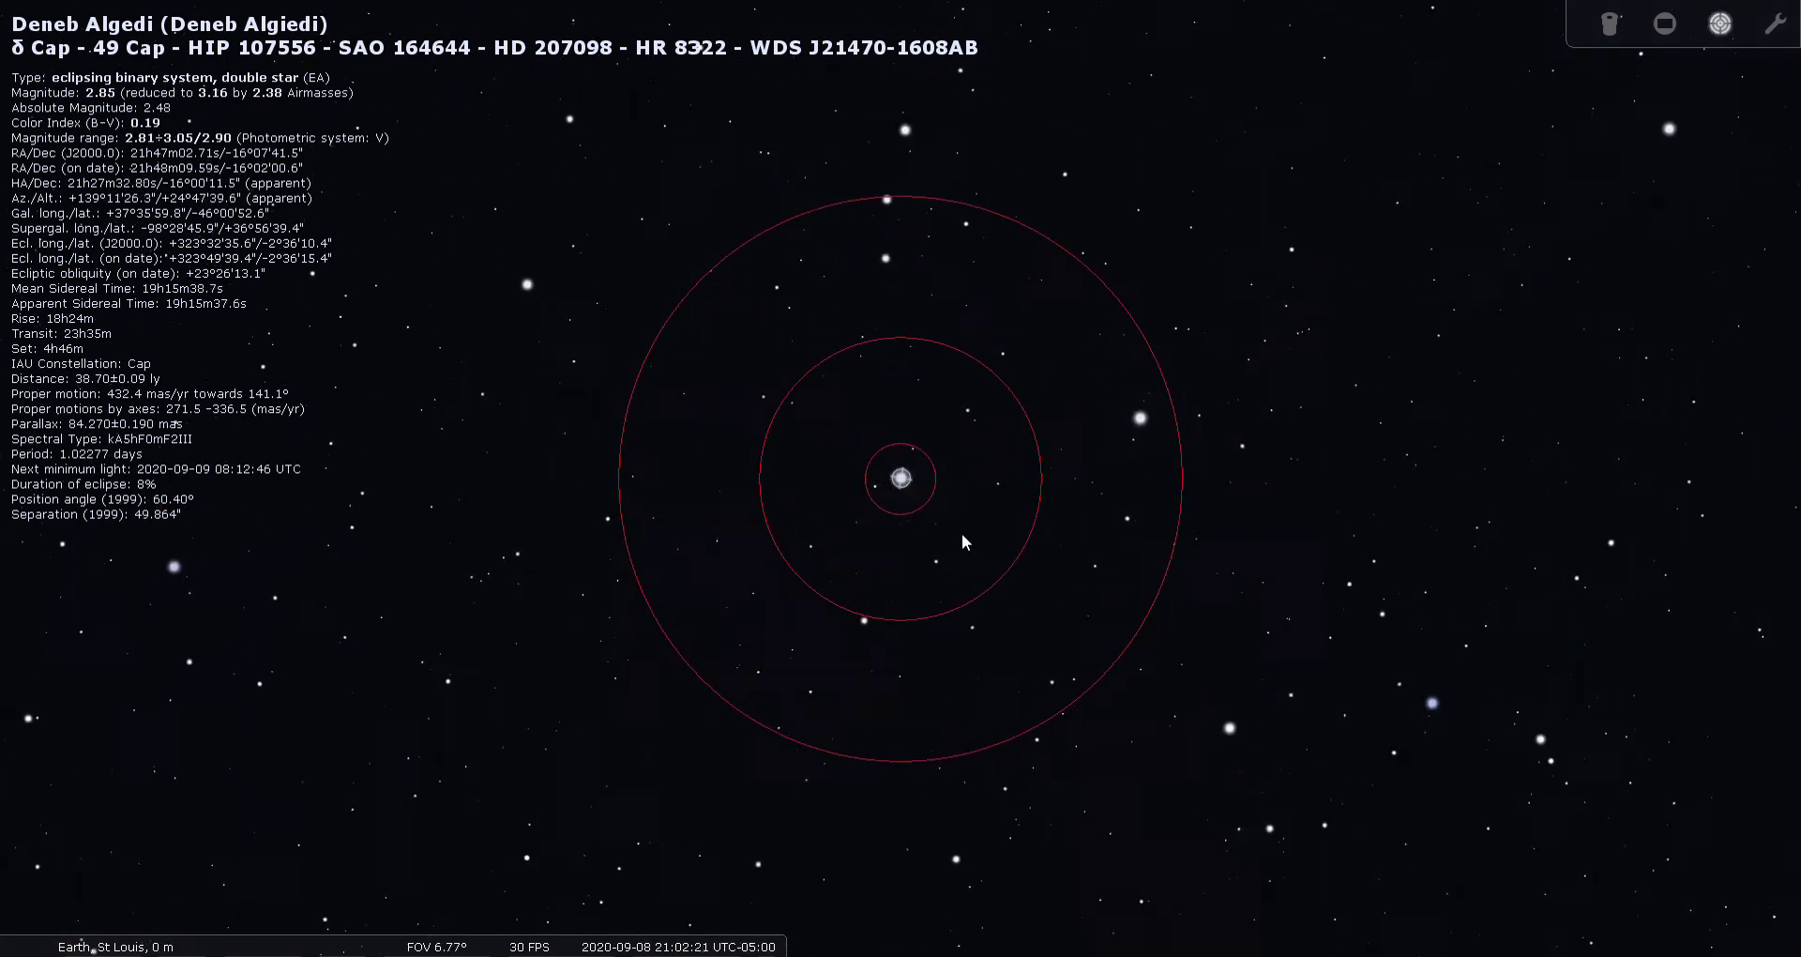
{"action": "scroll", "coordinate": [970, 574], "scroll_direction": "up", "scroll_amount": 6}
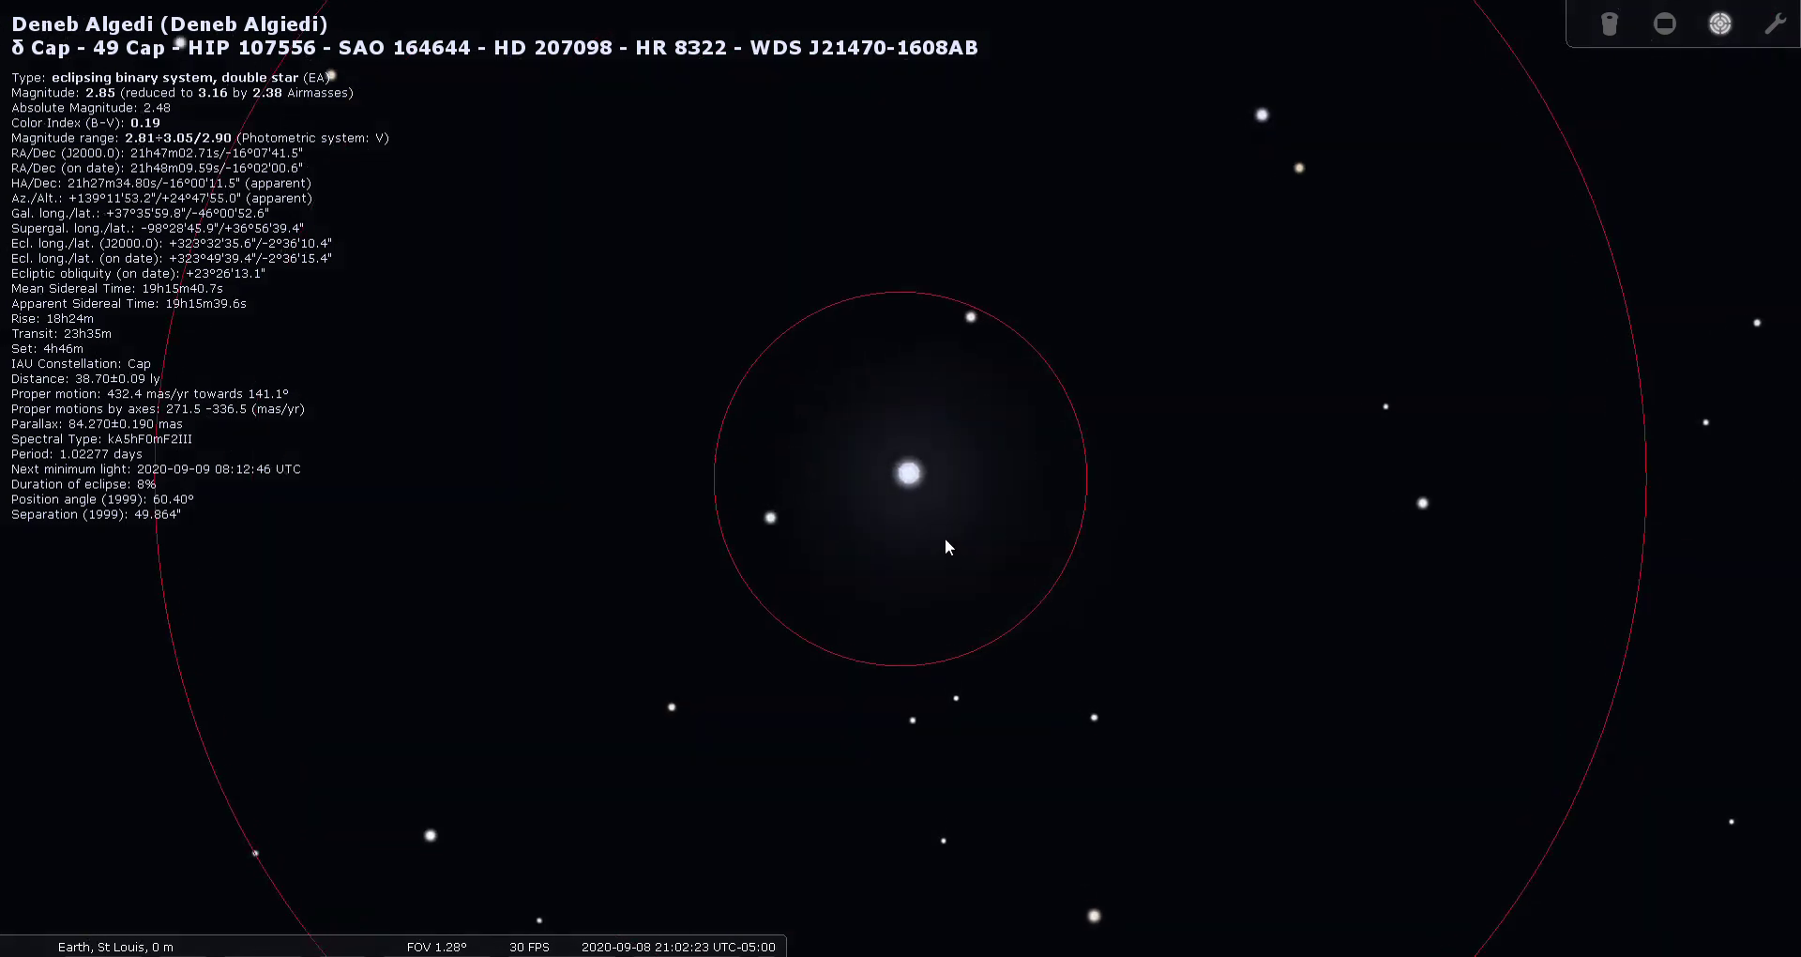
{"action": "scroll", "coordinate": [972, 511], "scroll_direction": "up", "scroll_amount": 5}
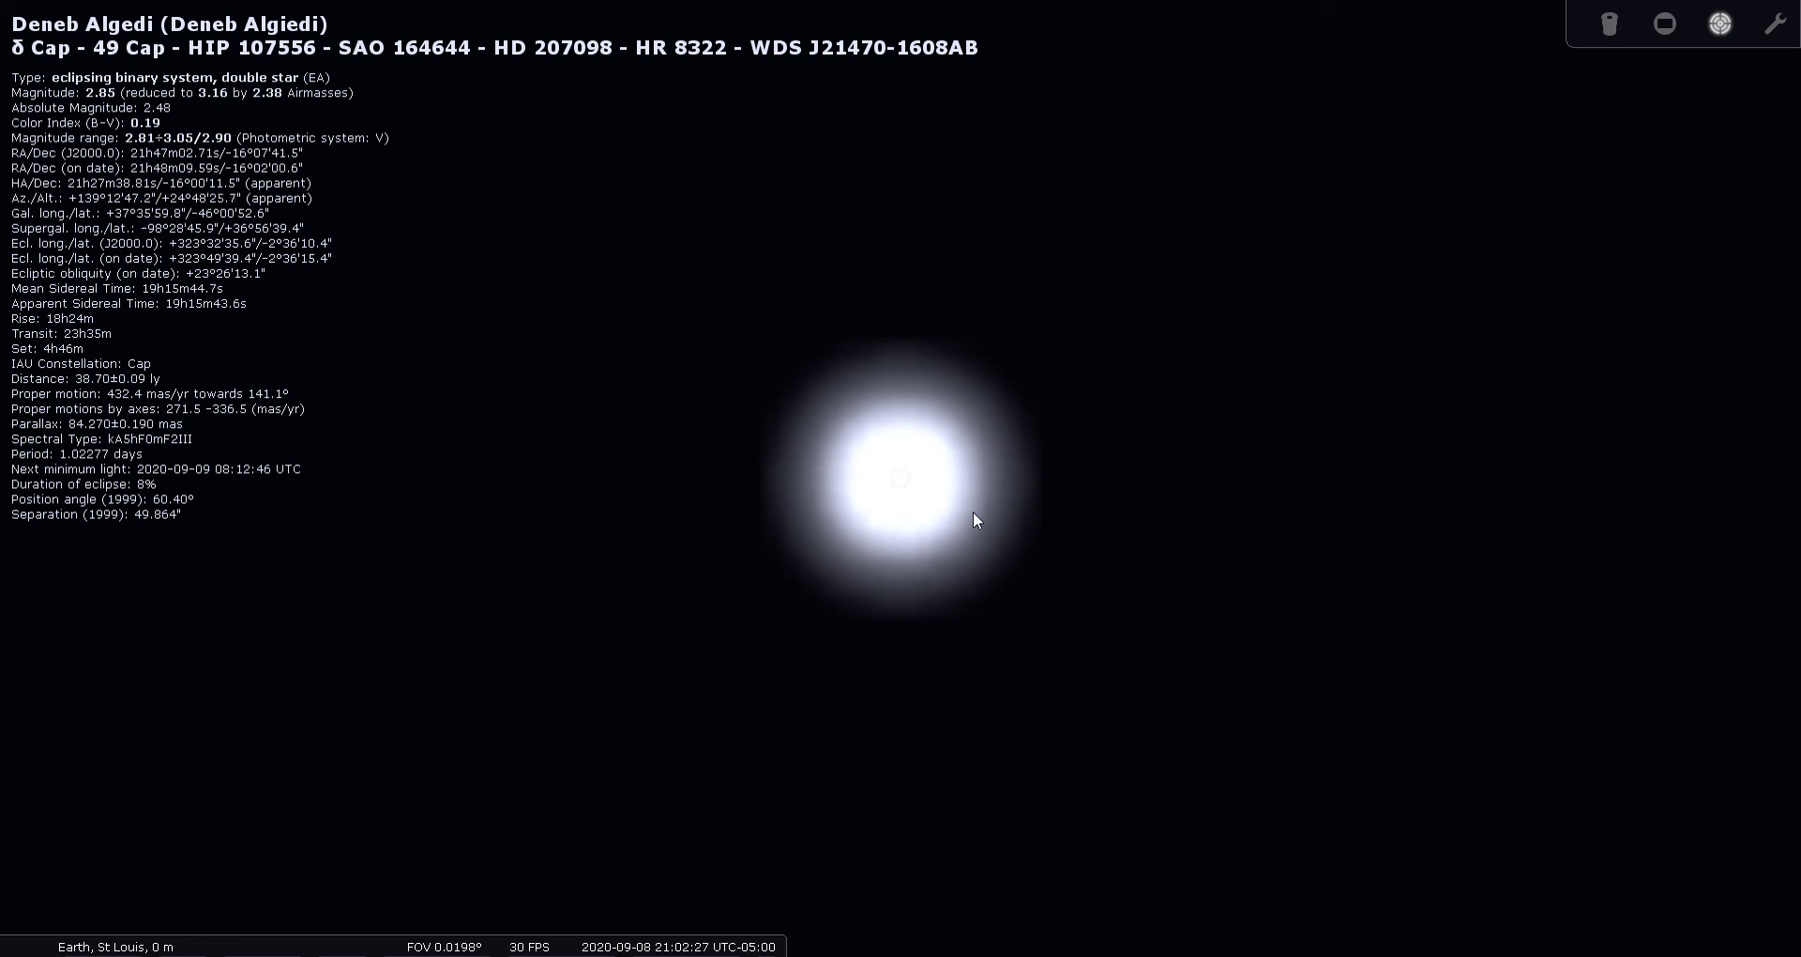
{"action": "scroll", "coordinate": [972, 514], "scroll_direction": "down", "scroll_amount": 3}
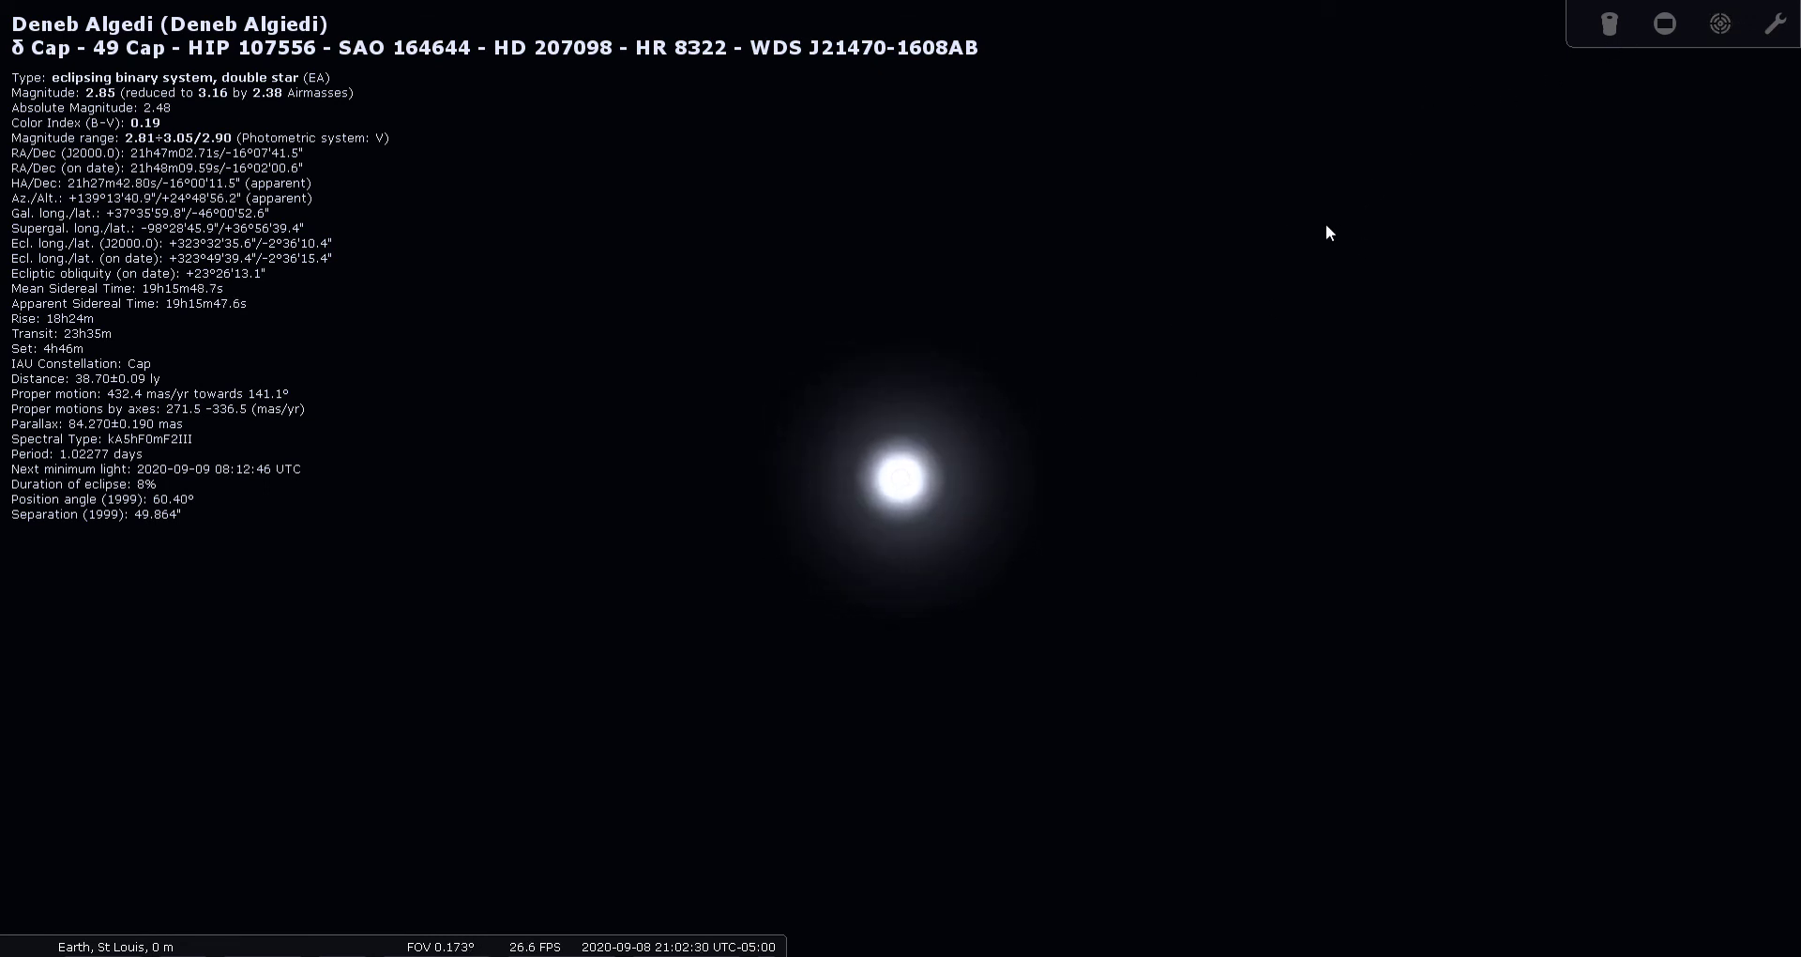
- Return to the 60° sky over the southeast horizon and deselect Deneb Algedi
{"action": "key", "text": "backslash"}
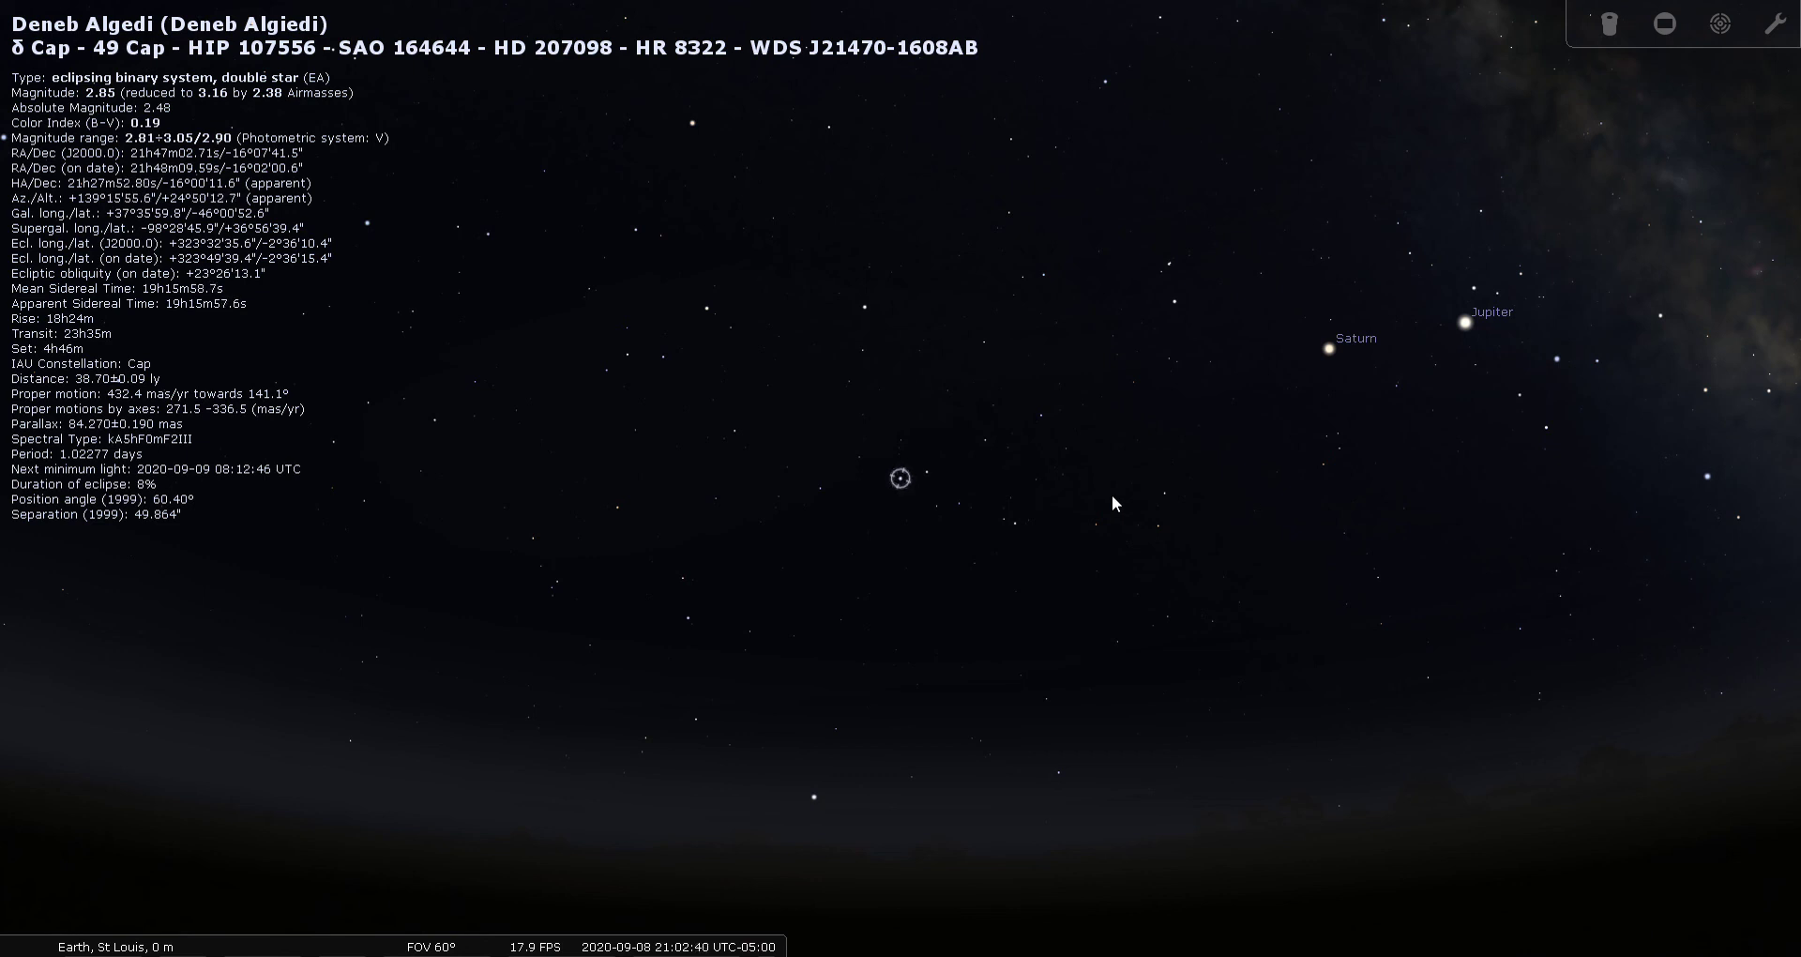
{"action": "right_click", "coordinate": [1047, 433]}
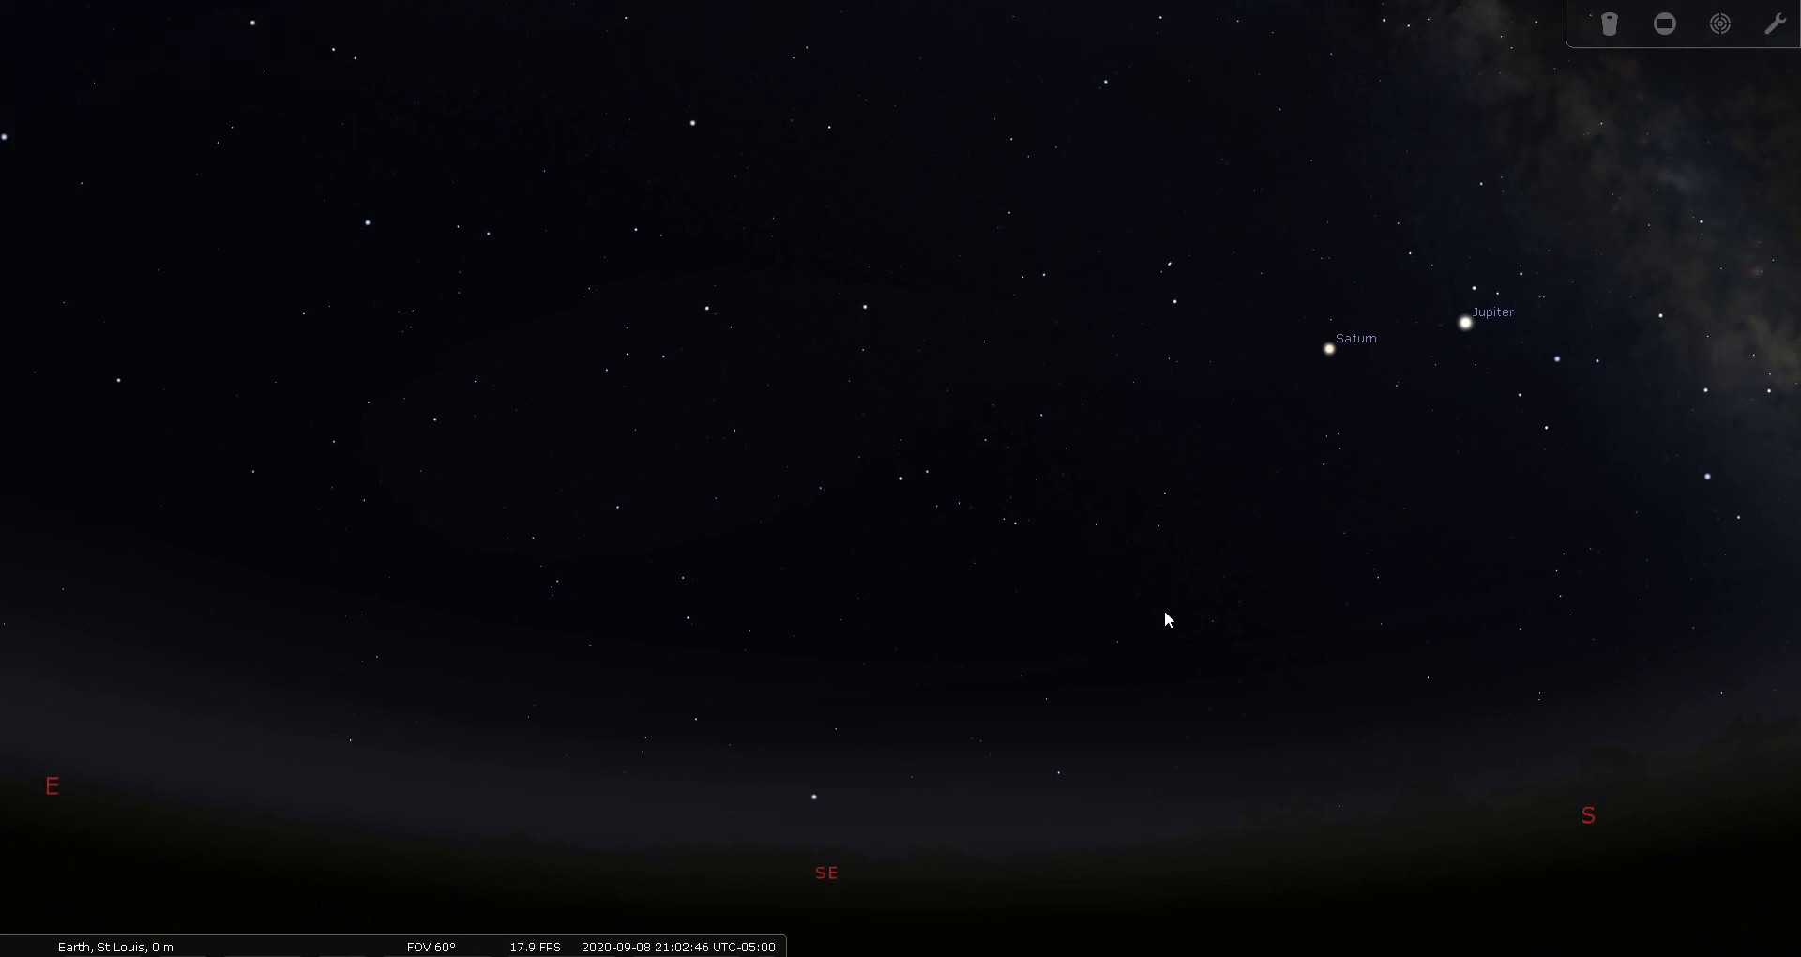
{"action": "left_click_drag", "start_coordinate": [1165, 612], "coordinate": [1158, 645]}
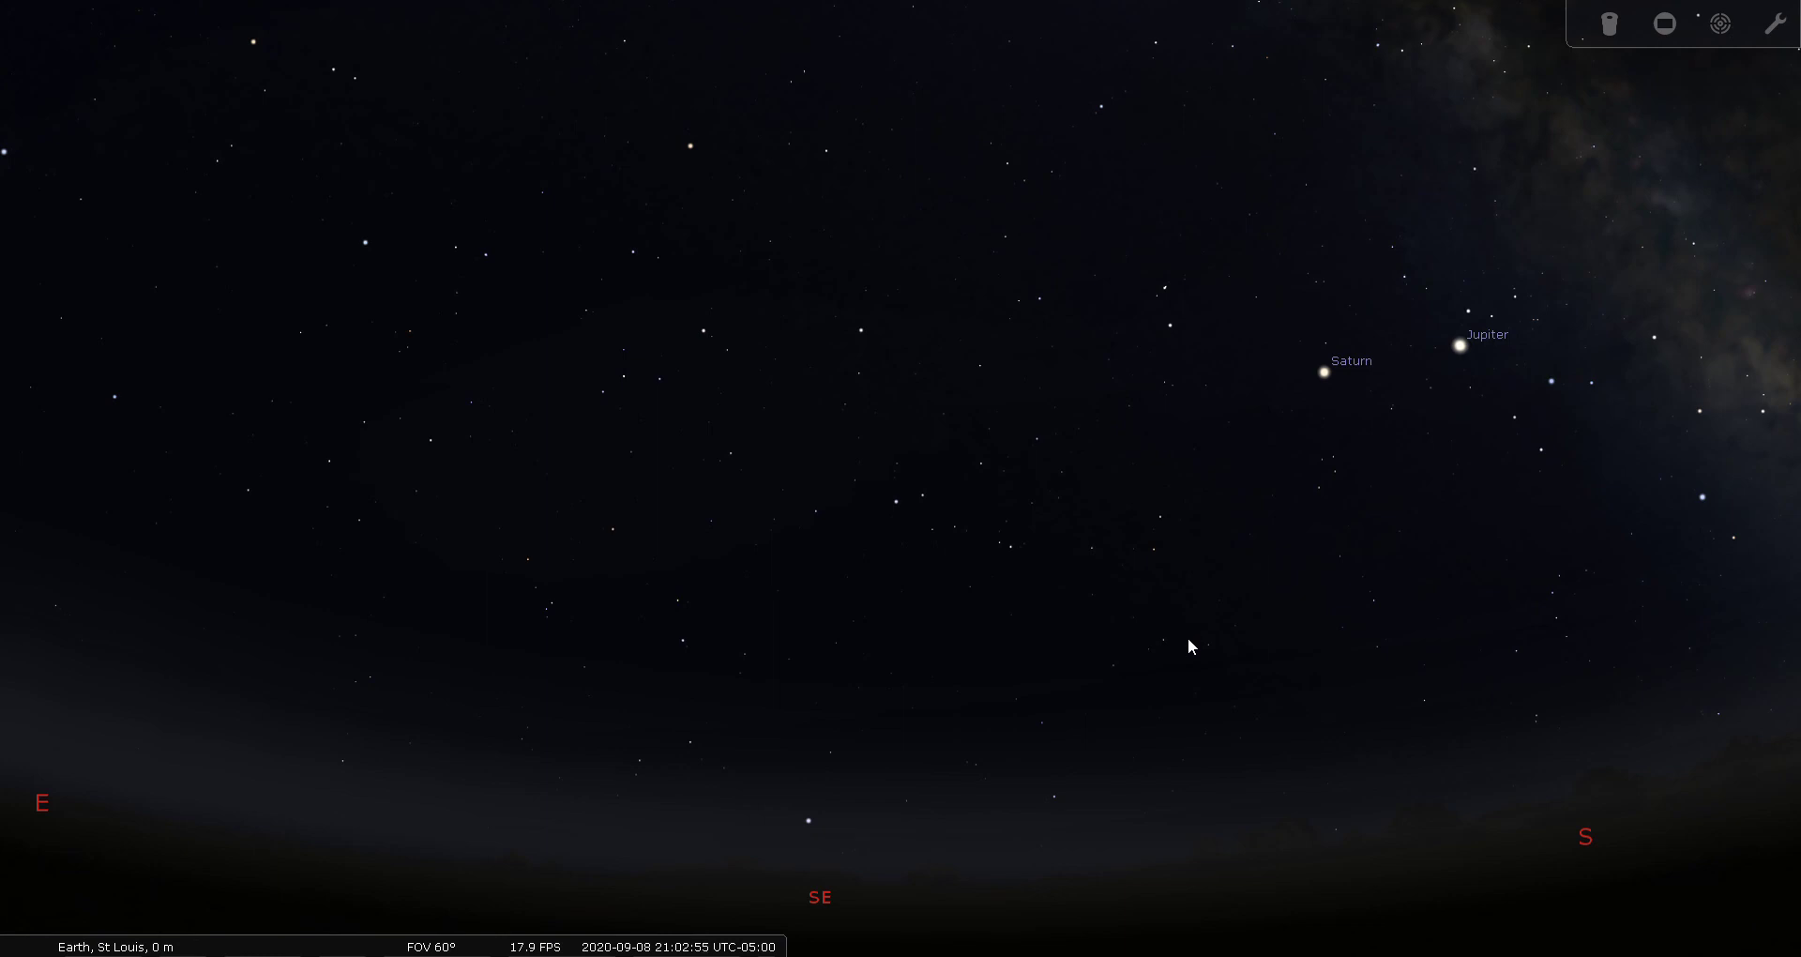
- Look at Capricornus and its neighbours with the constellation labels and boundaries shown, and hide both again
{"action": "key", "text": "v"}
{"action": "key", "text": "b"}
{"action": "left_click_drag", "start_coordinate": [1163, 507], "coordinate": [1076, 516]}
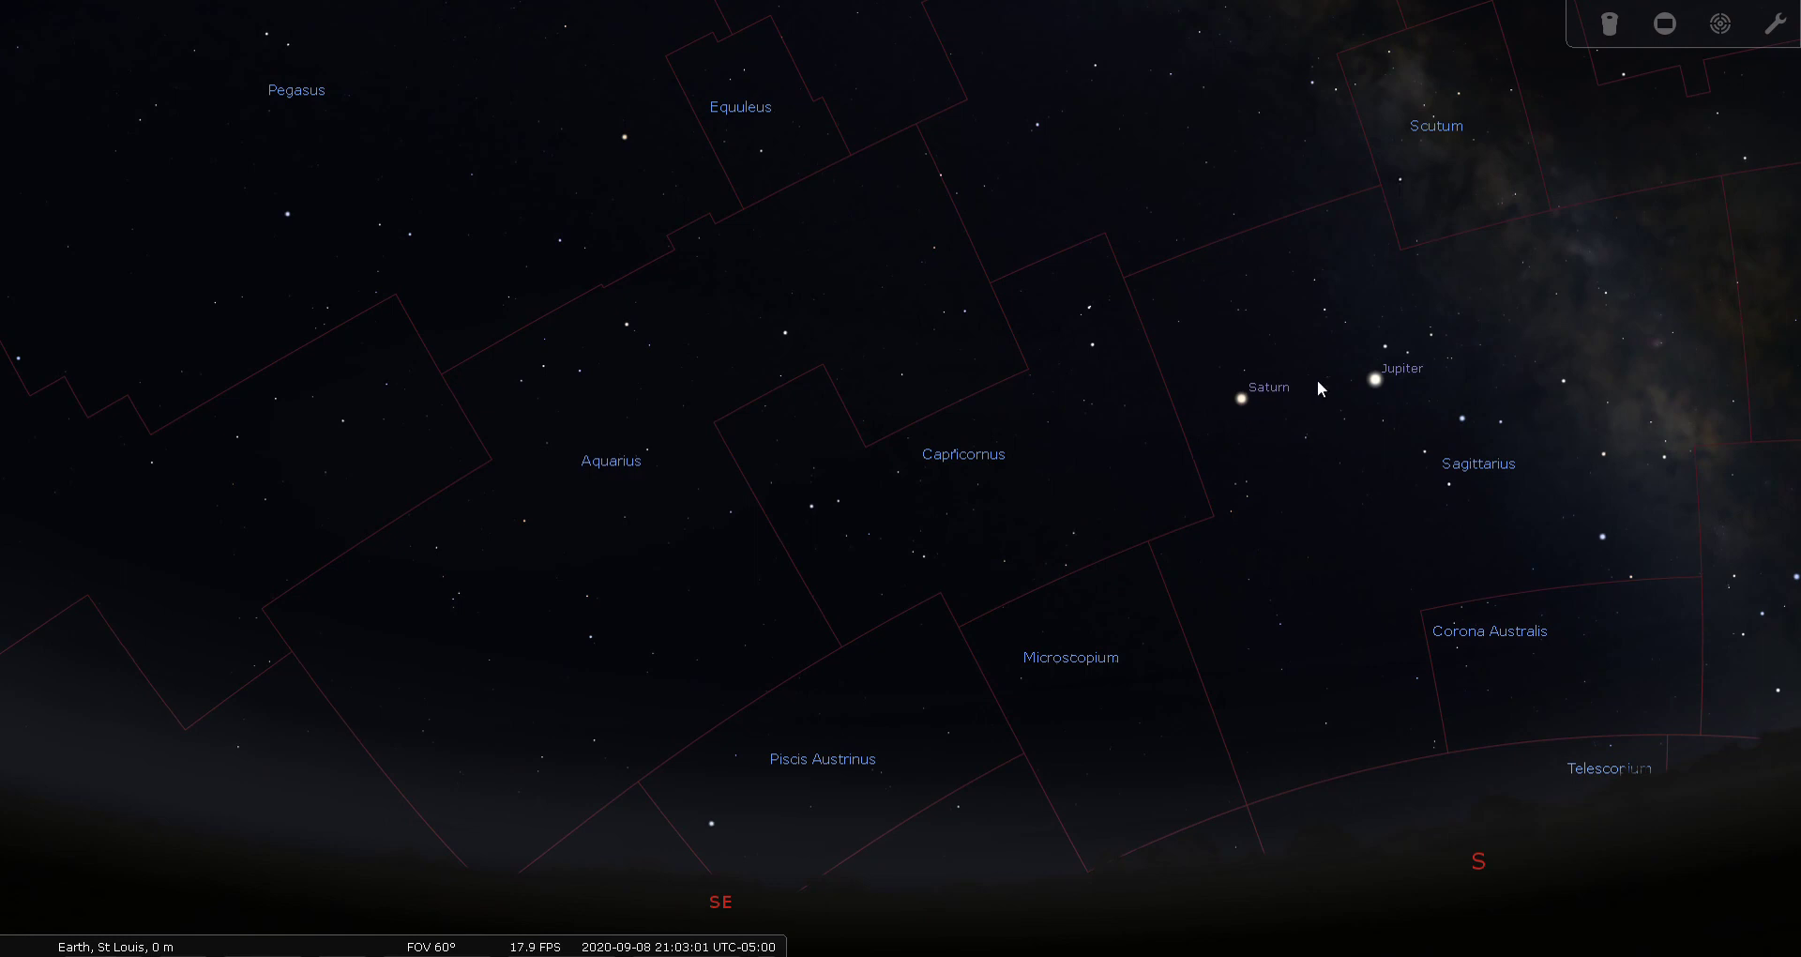
{"action": "key", "text": "b"}
{"action": "key", "text": "v"}
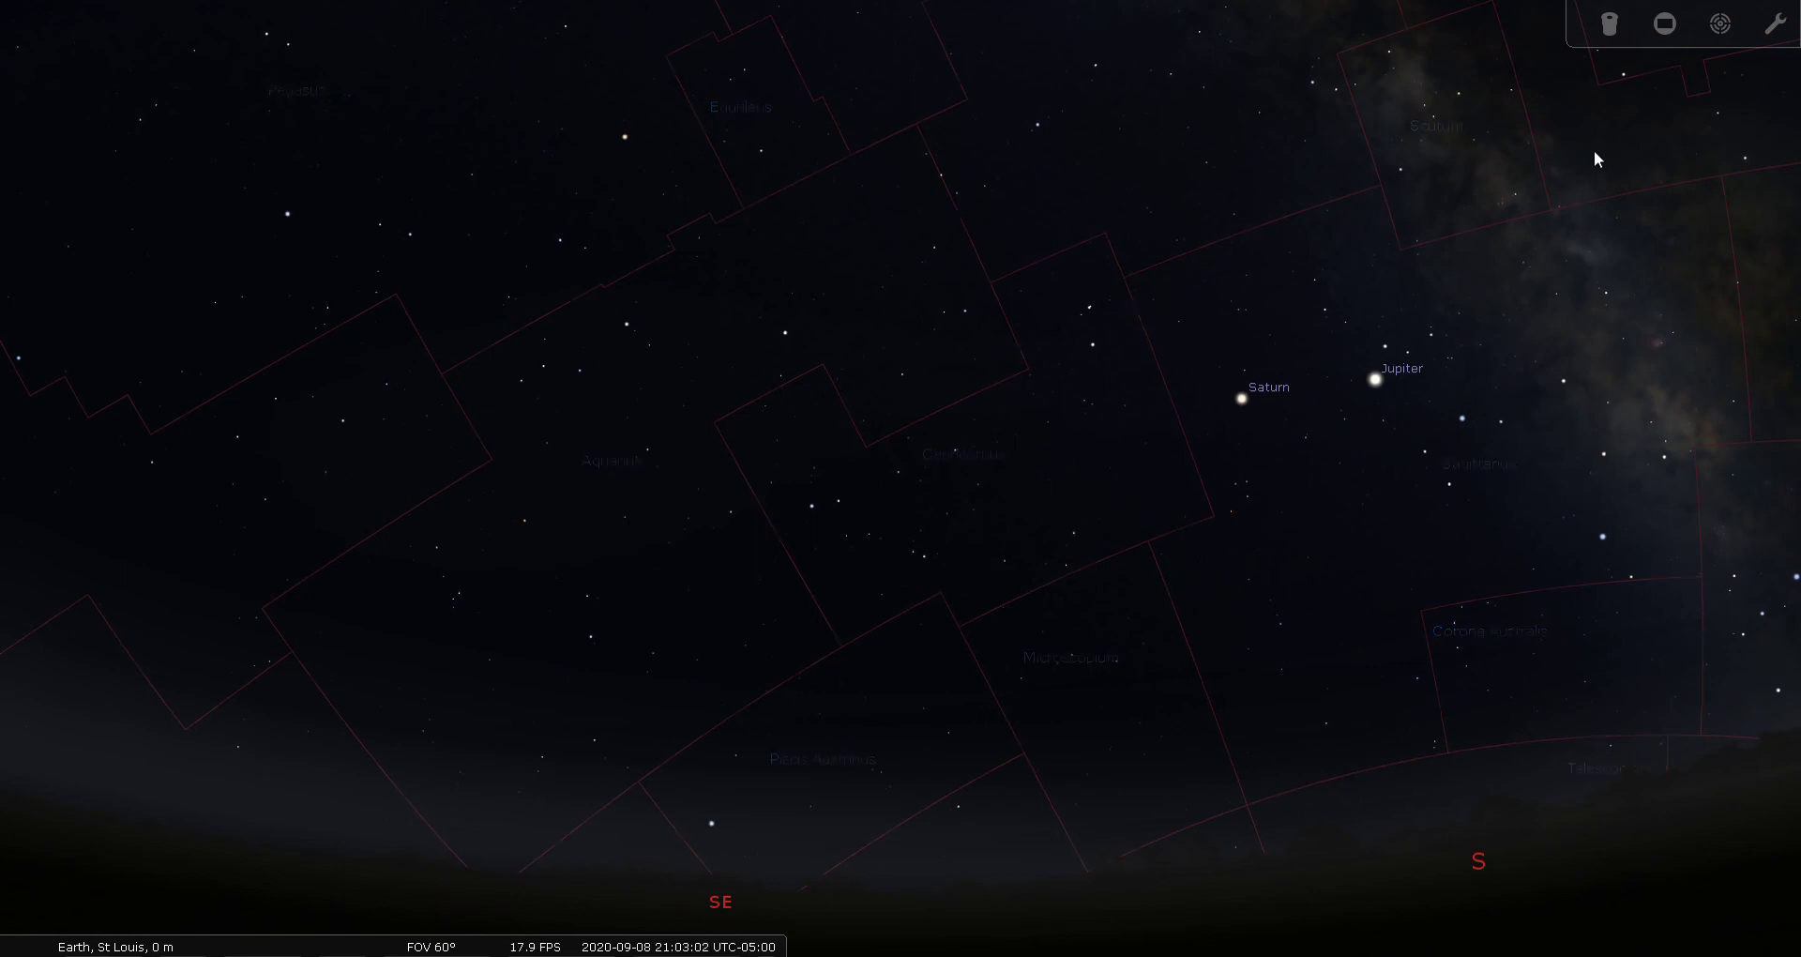
- Search for the object M30 and centre the sky view on it
{"action": "mouse_move", "coordinate": [14, 655]}
{"action": "left_click", "coordinate": [31, 690]}
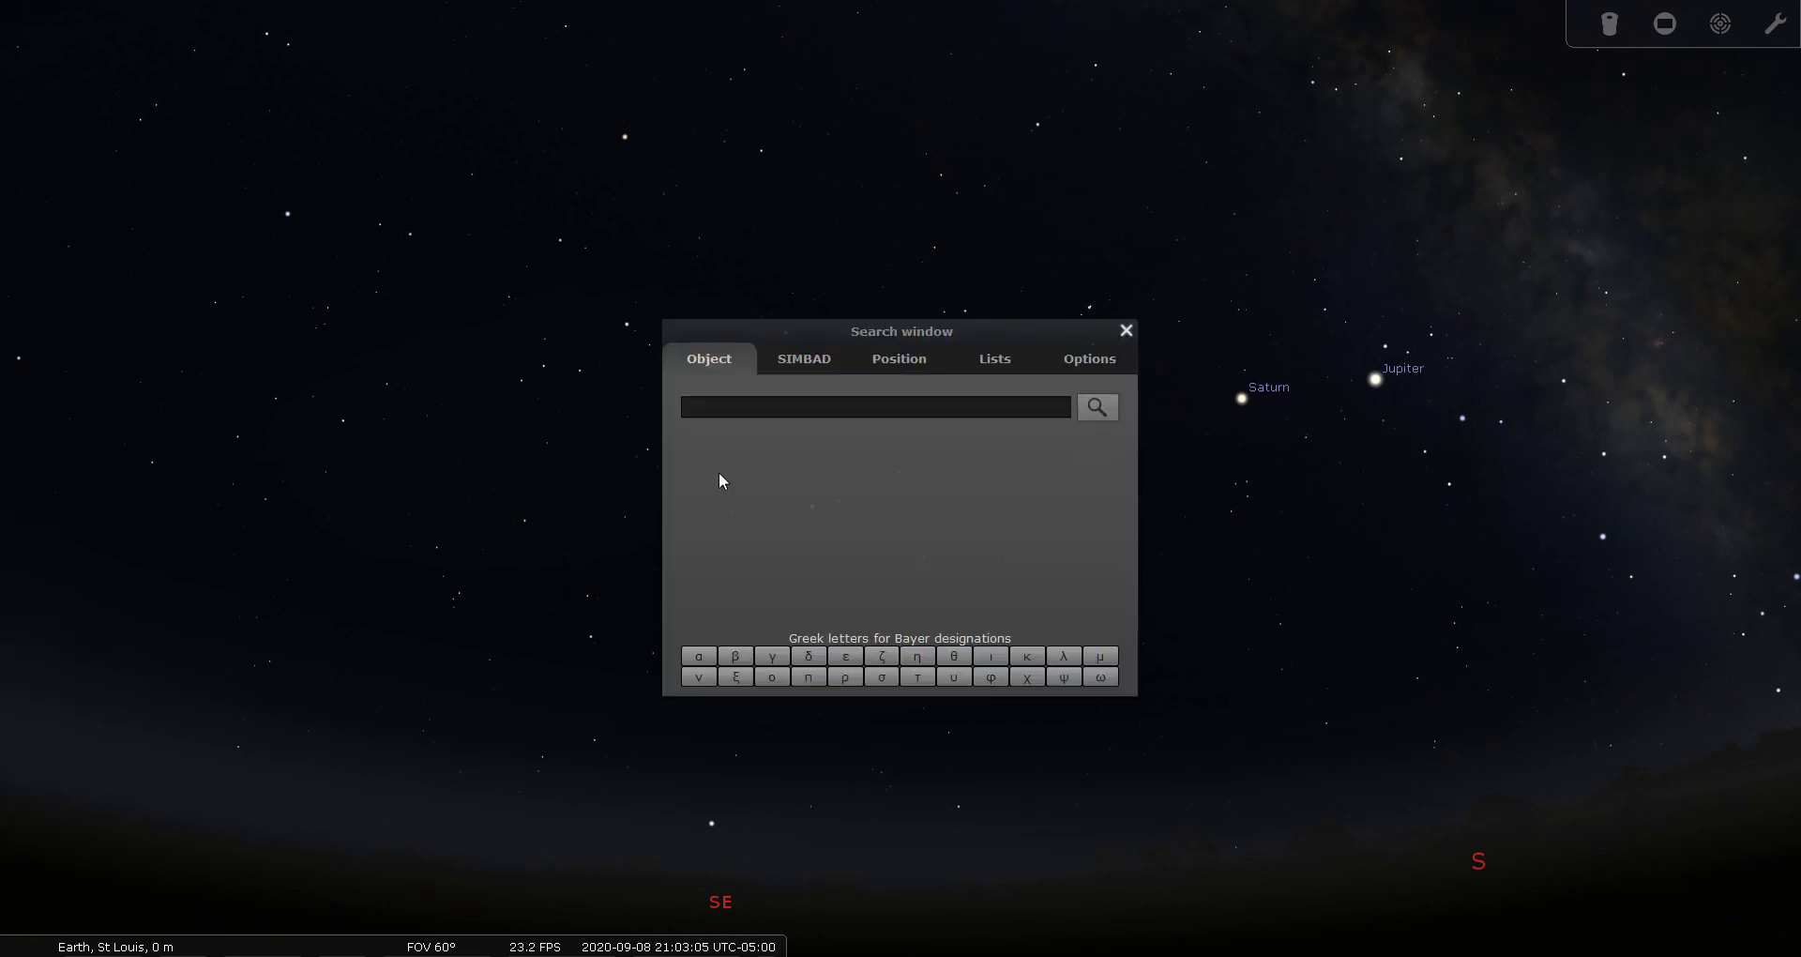
{"action": "type", "text": "m3"}
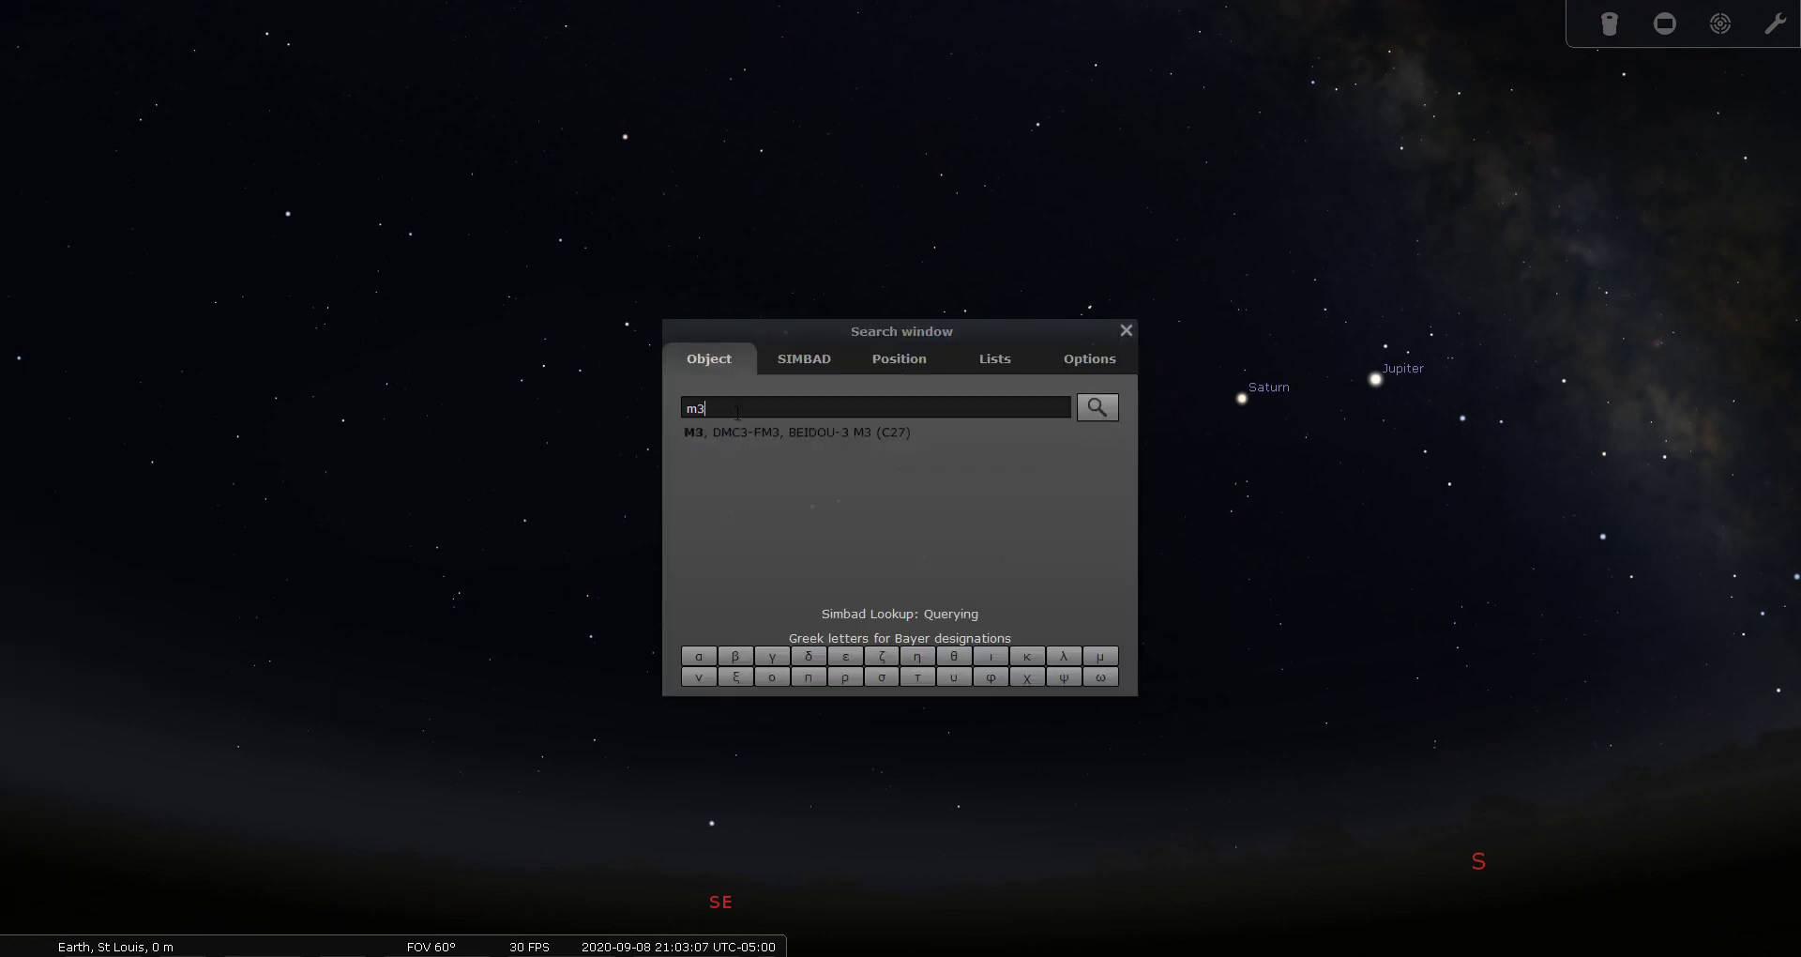
{"action": "type", "text": "0"}
{"action": "left_click", "coordinate": [1109, 417]}
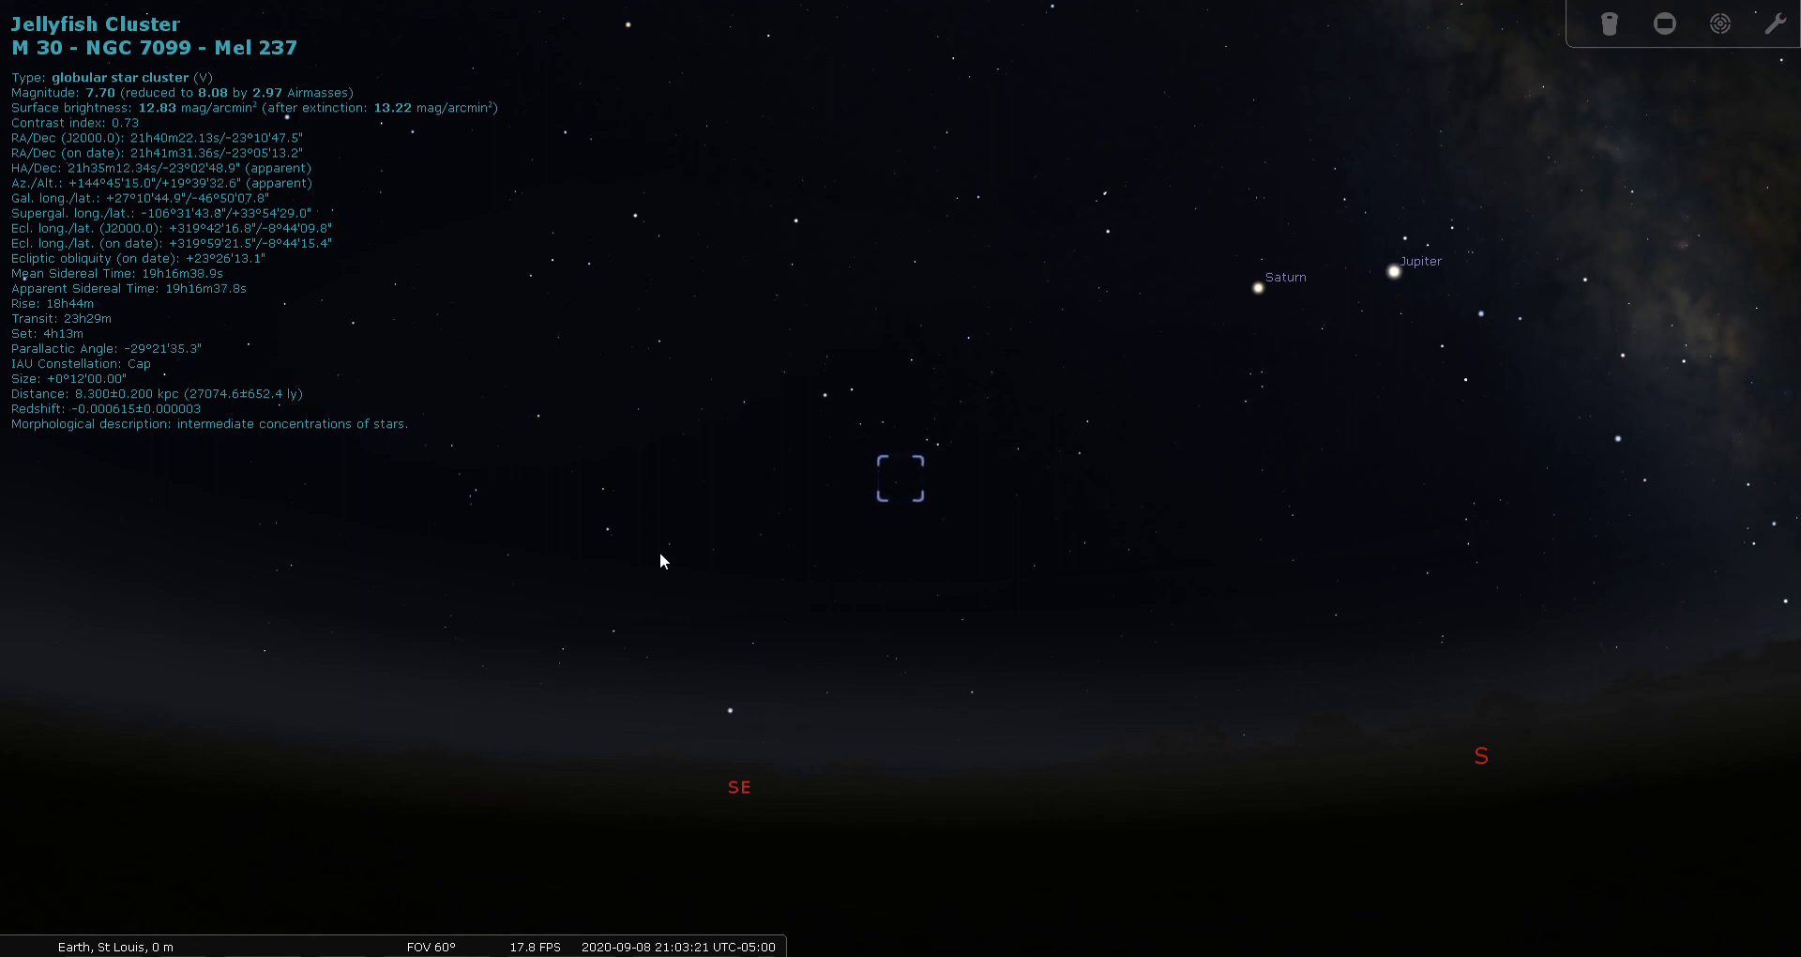
- Examine M 30 in the Telrad circles at 5.73° and through the 24mm Panoptic eyepiece on the Celestron C8
{"action": "left_click", "coordinate": [1720, 23]}
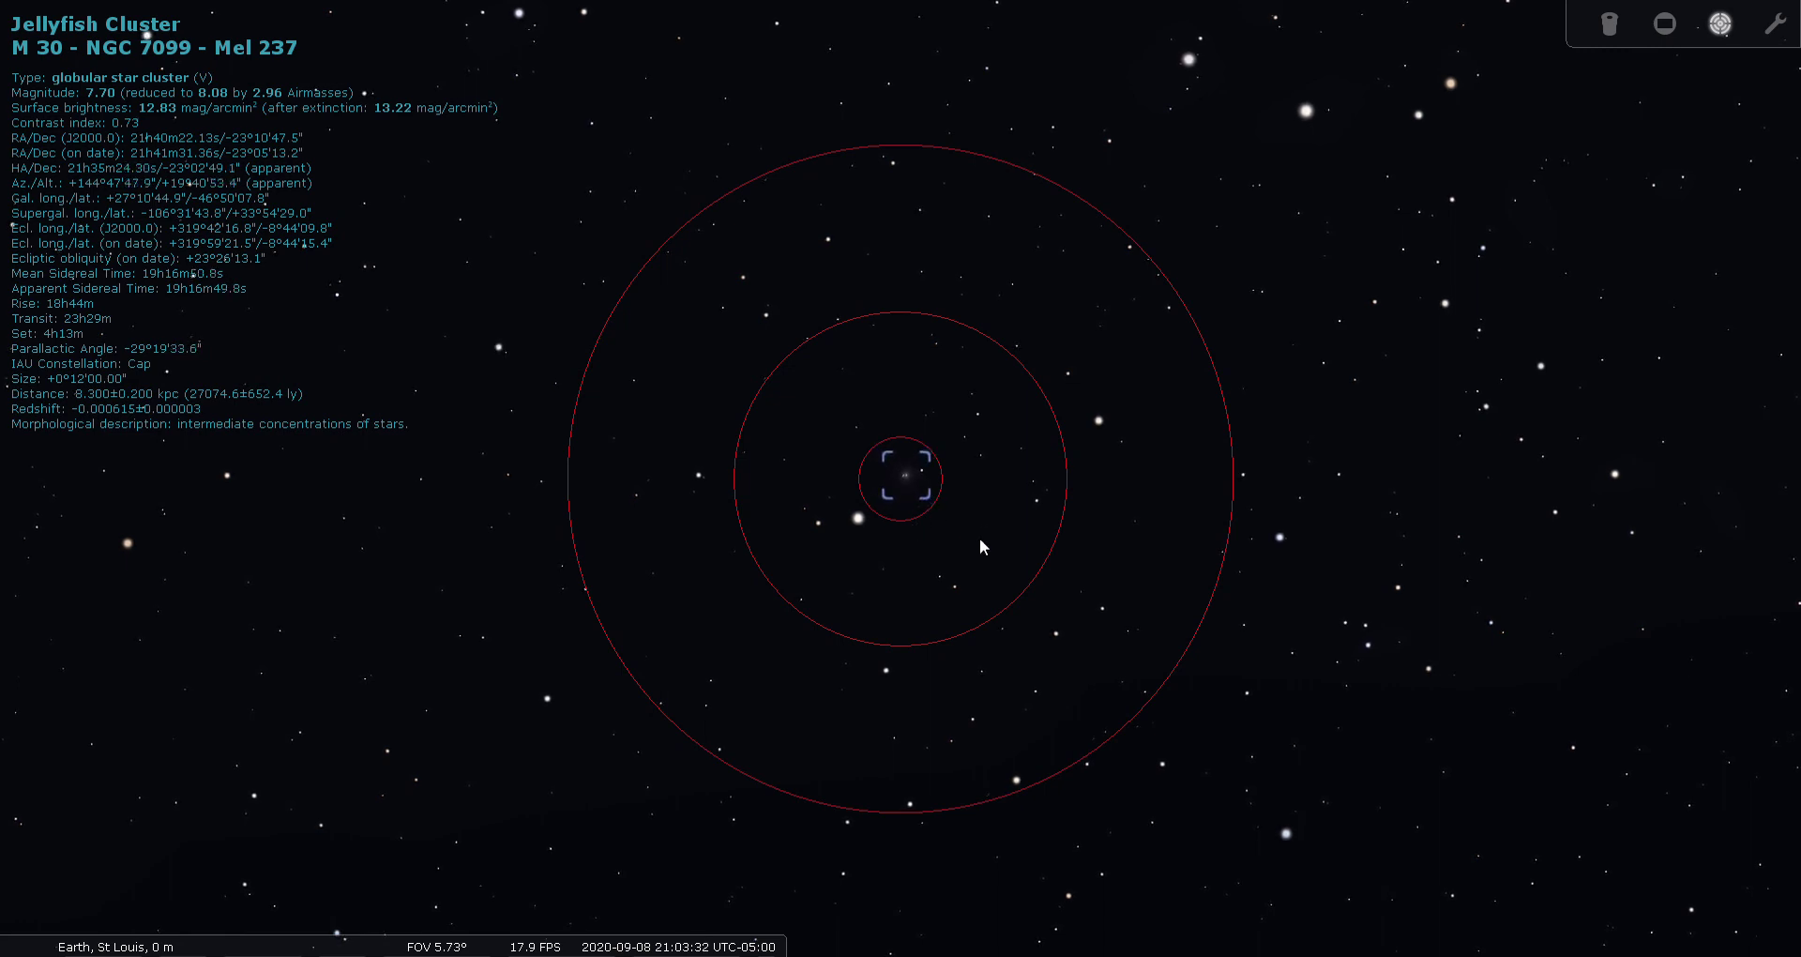
{"action": "left_click", "coordinate": [1613, 23]}
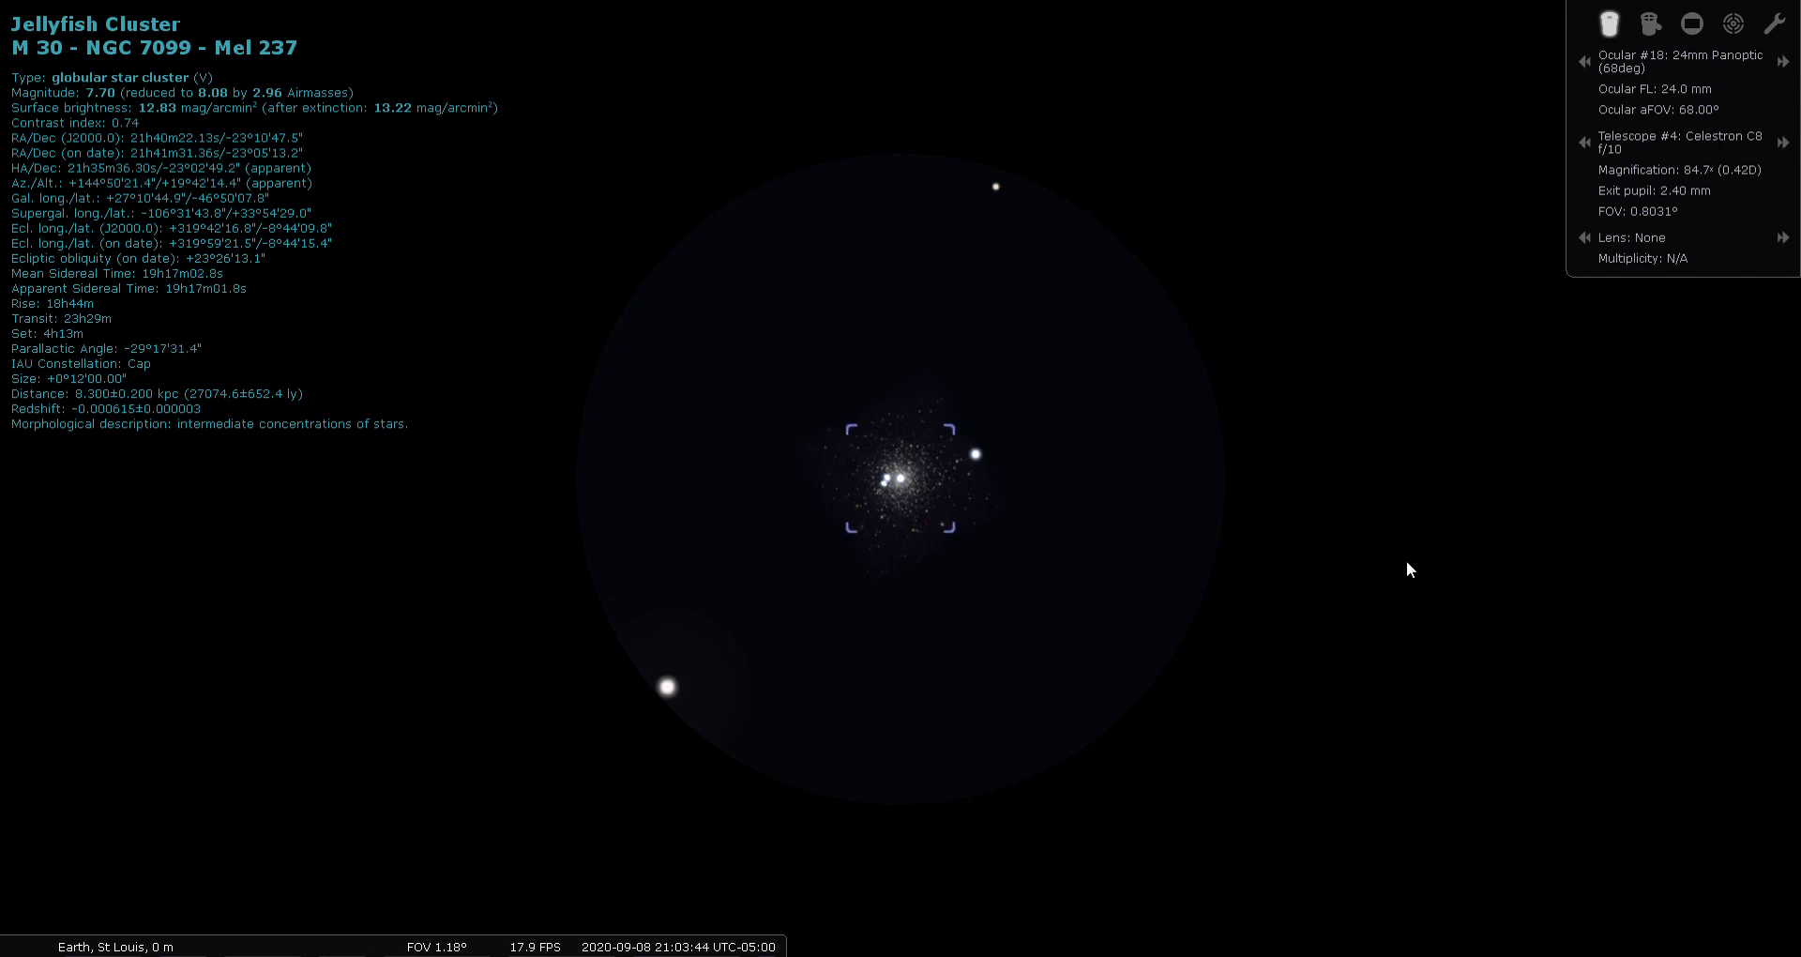
- Leave the eyepiece view for the 60° southeastern sky, with M 30 deselected and the Telrad circles off
{"action": "left_click", "coordinate": [1731, 29]}
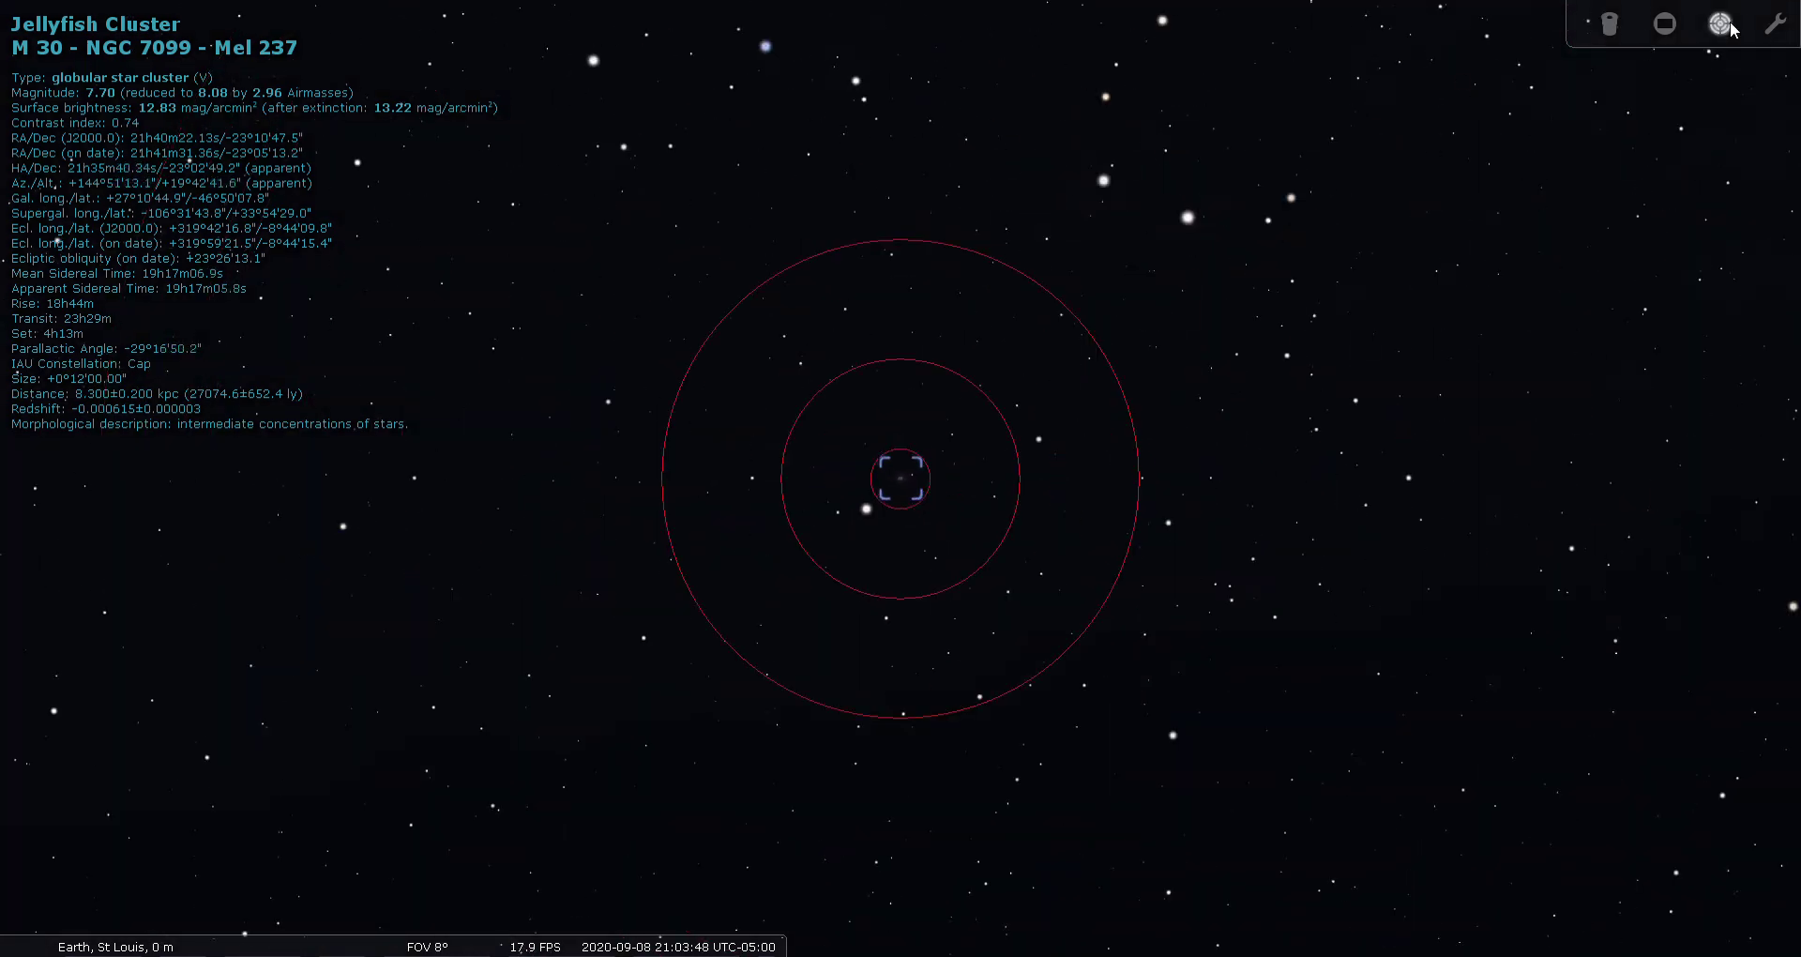
{"action": "scroll", "coordinate": [1731, 28], "scroll_direction": "down", "scroll_amount": 5}
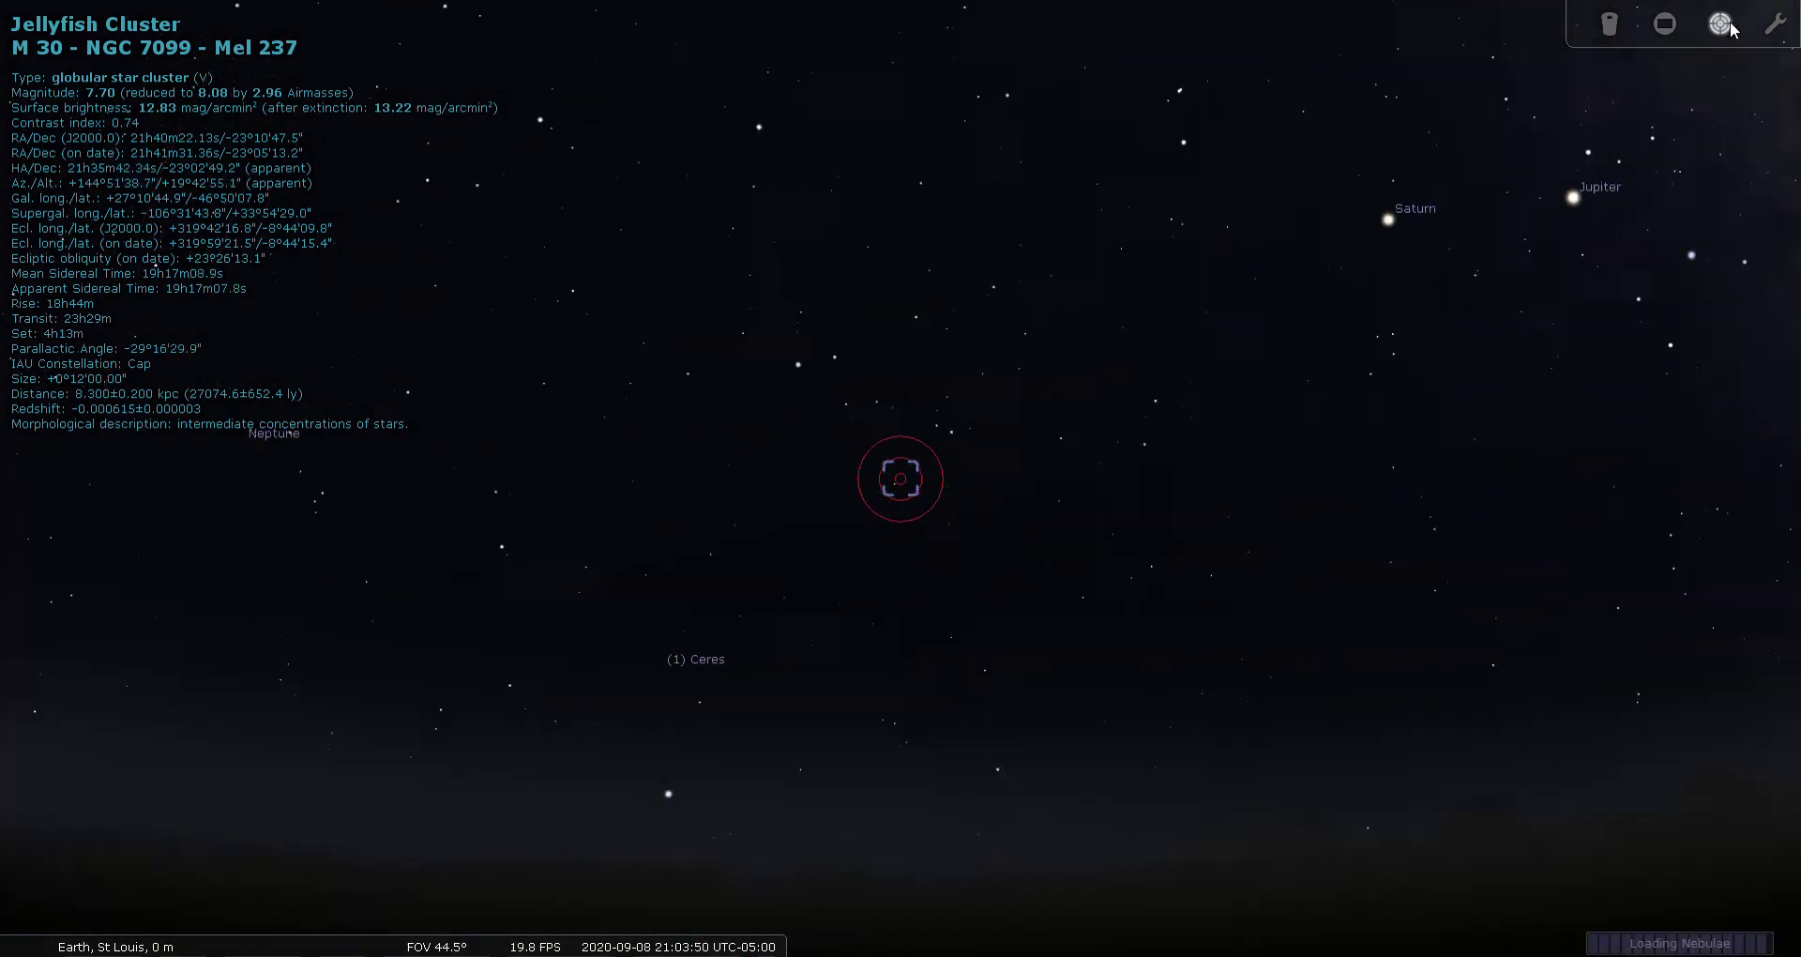
{"action": "scroll", "coordinate": [1731, 28], "scroll_direction": "down", "scroll_amount": 1}
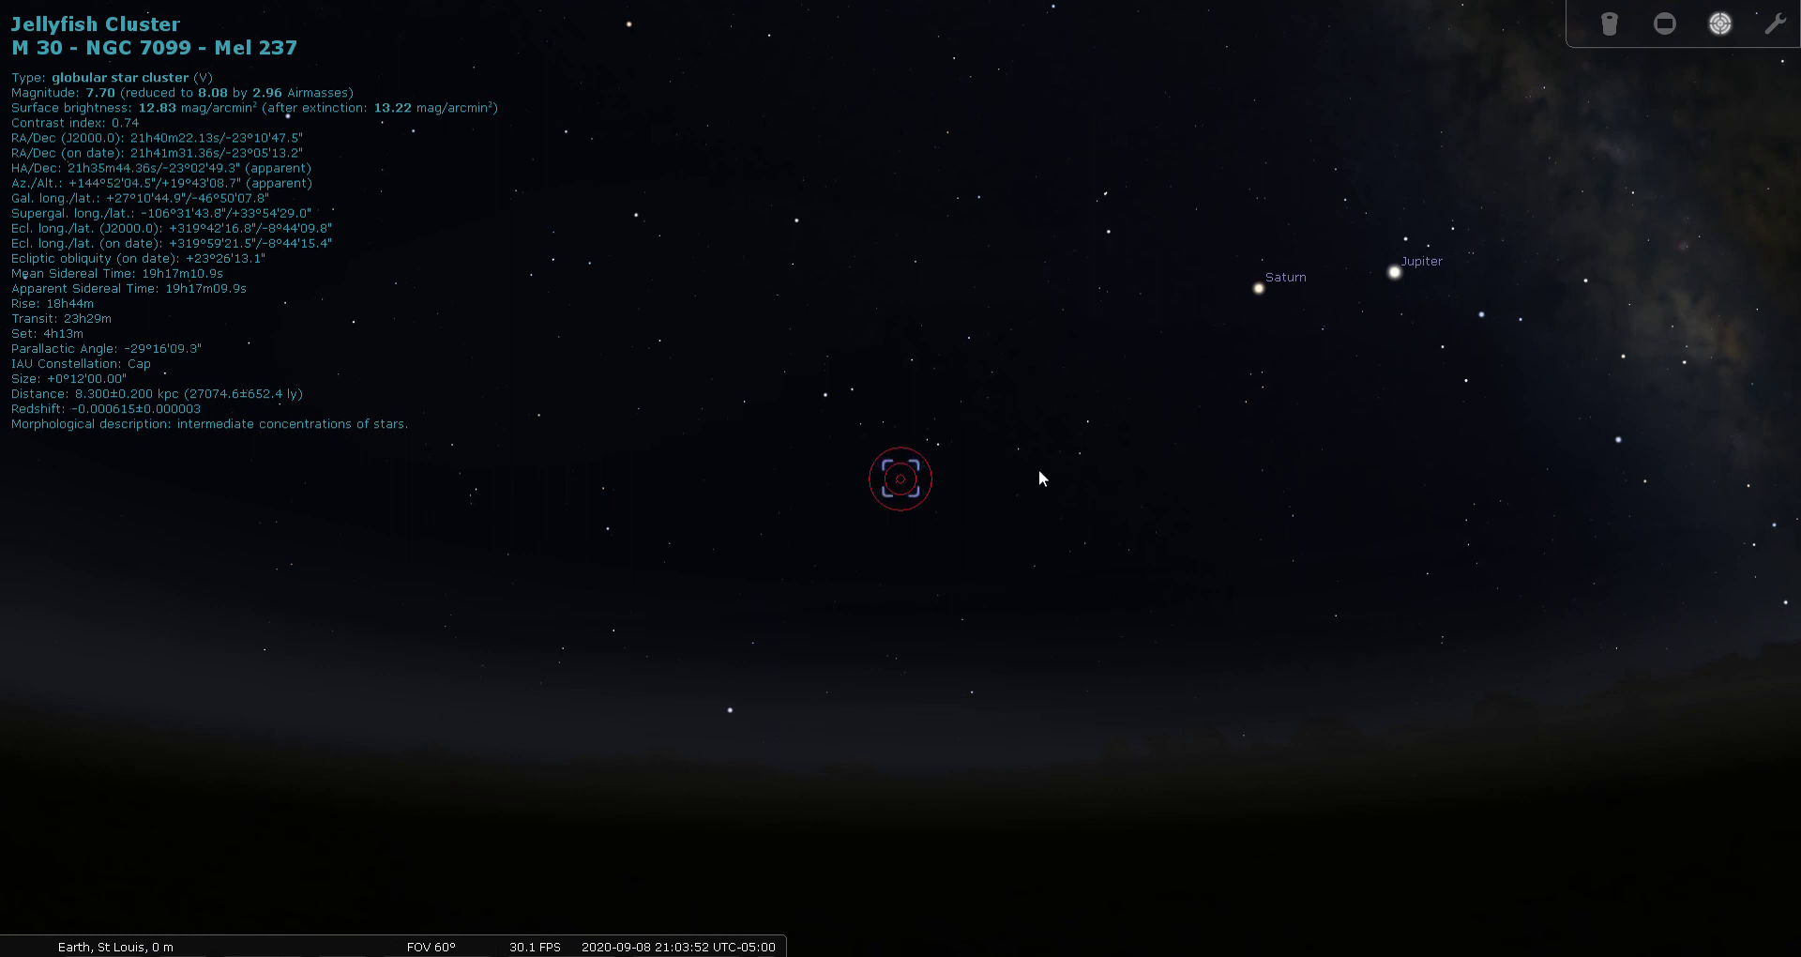
{"action": "mouse_move", "coordinate": [1061, 547]}
{"action": "left_mouse_down"}
{"action": "mouse_move", "coordinate": [1082, 611]}
{"action": "mouse_move", "coordinate": [942, 612]}
{"action": "left_mouse_up"}
{"action": "right_click", "coordinate": [1105, 575]}
{"action": "left_click", "coordinate": [1720, 23]}
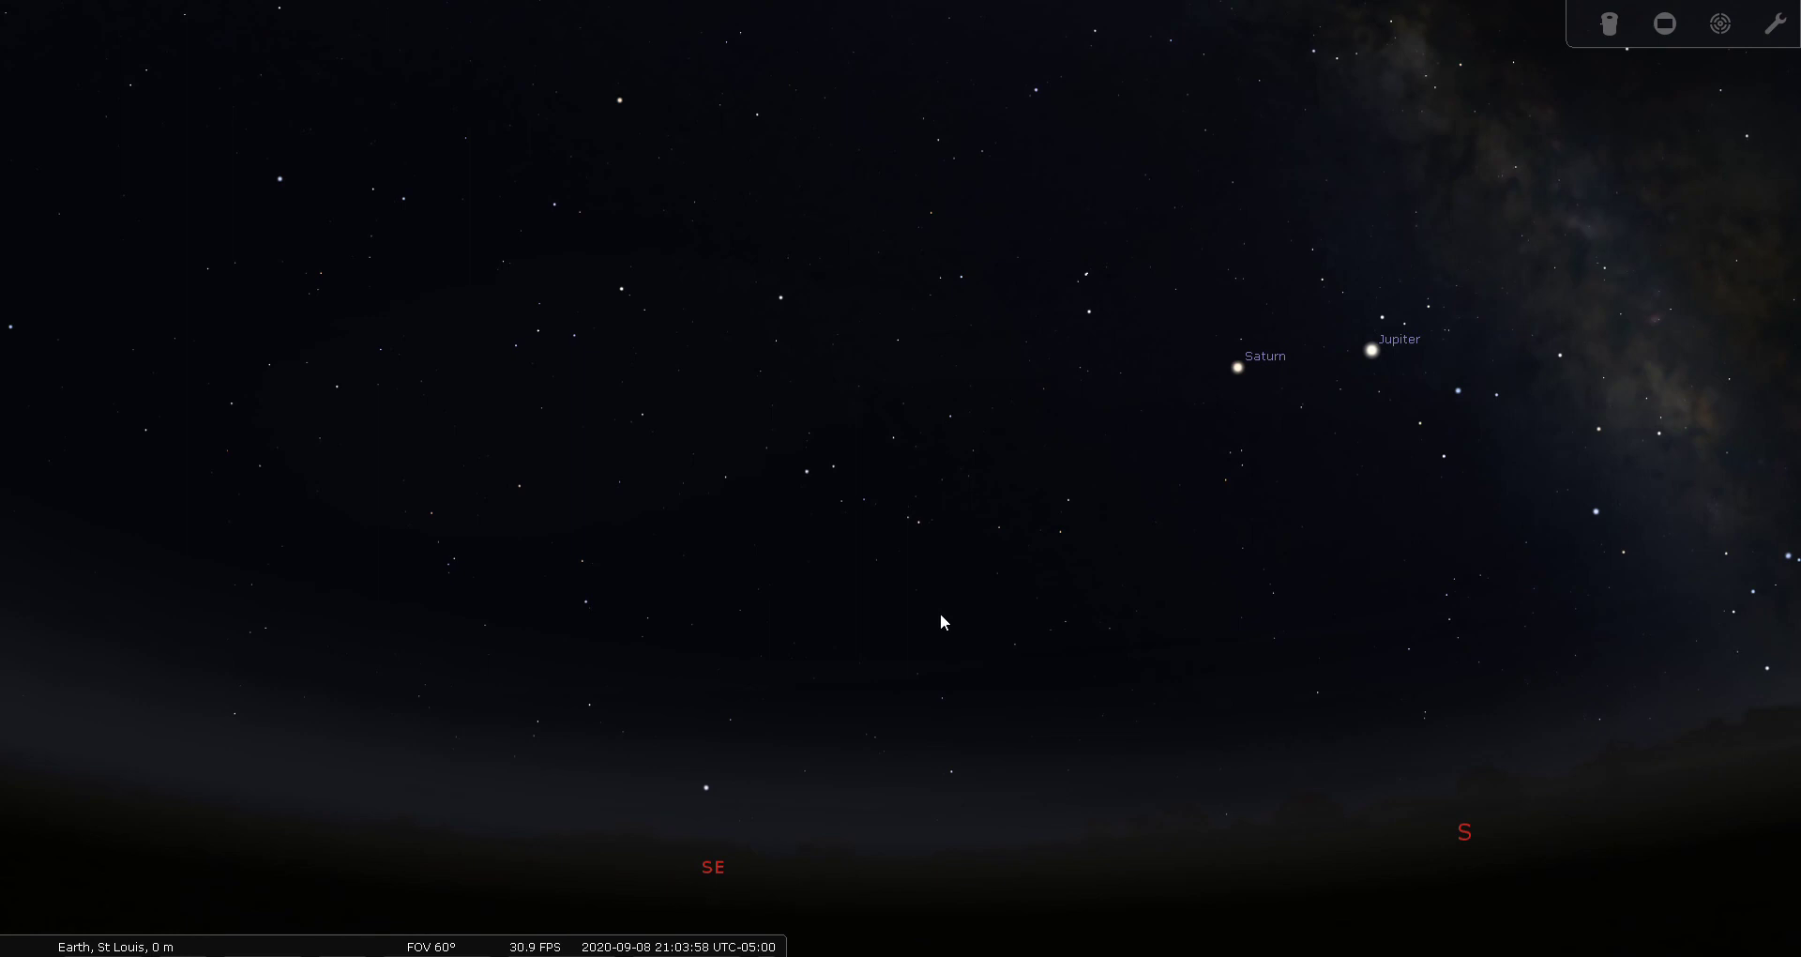
- Show the constellation boundaries and labels across the southeastern sky around Capricornus
{"action": "key", "text": "b"}
{"action": "key", "text": "v"}
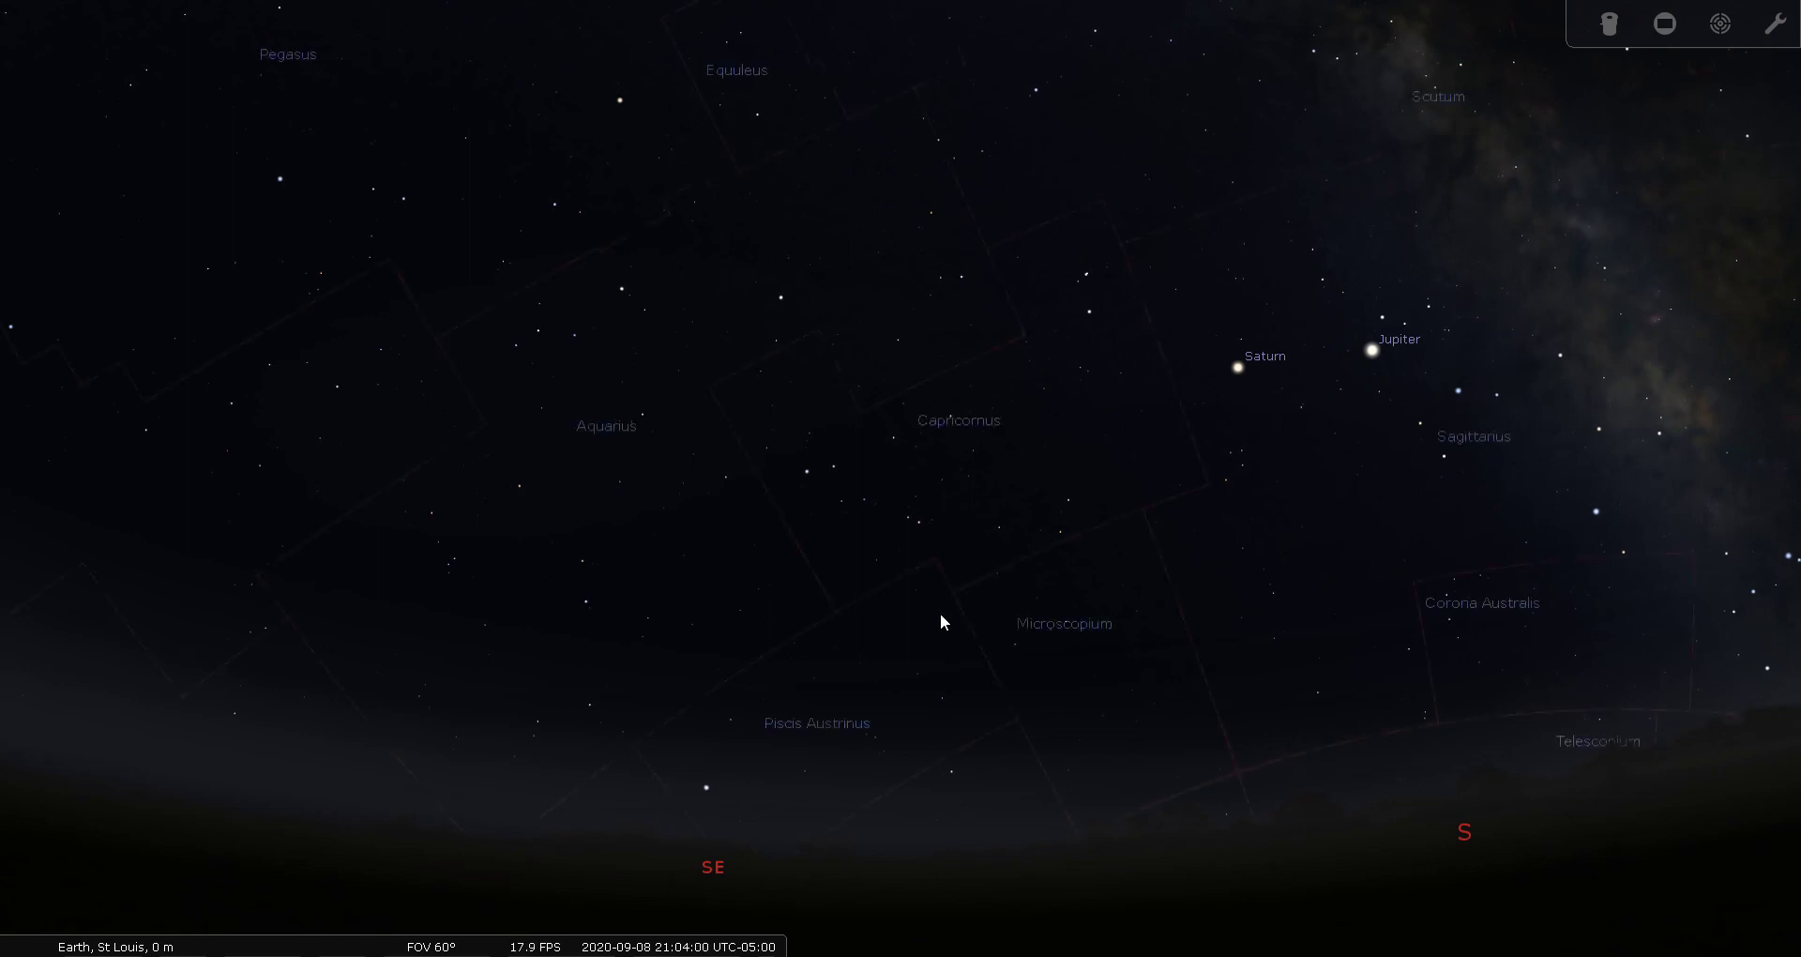